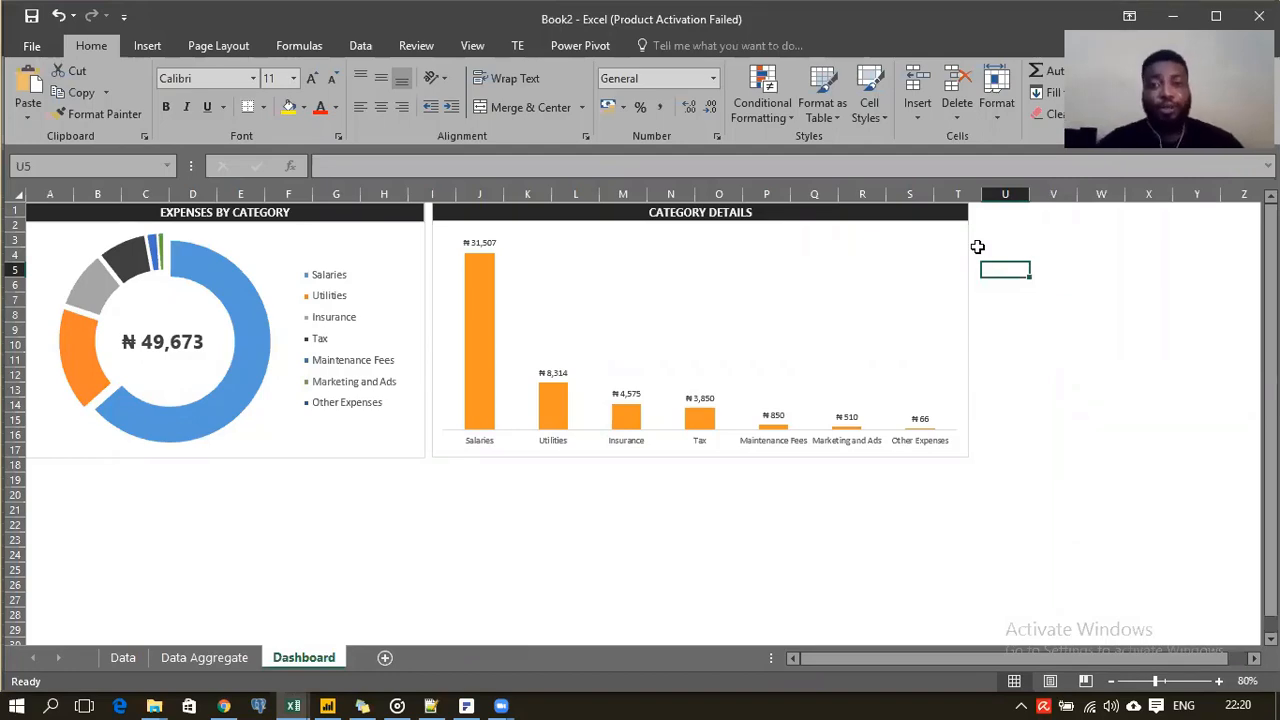
Step: Insert a Years slicer from the Categories by Amount pivot table on the Data Aggregate sheet
left_click(214, 658)
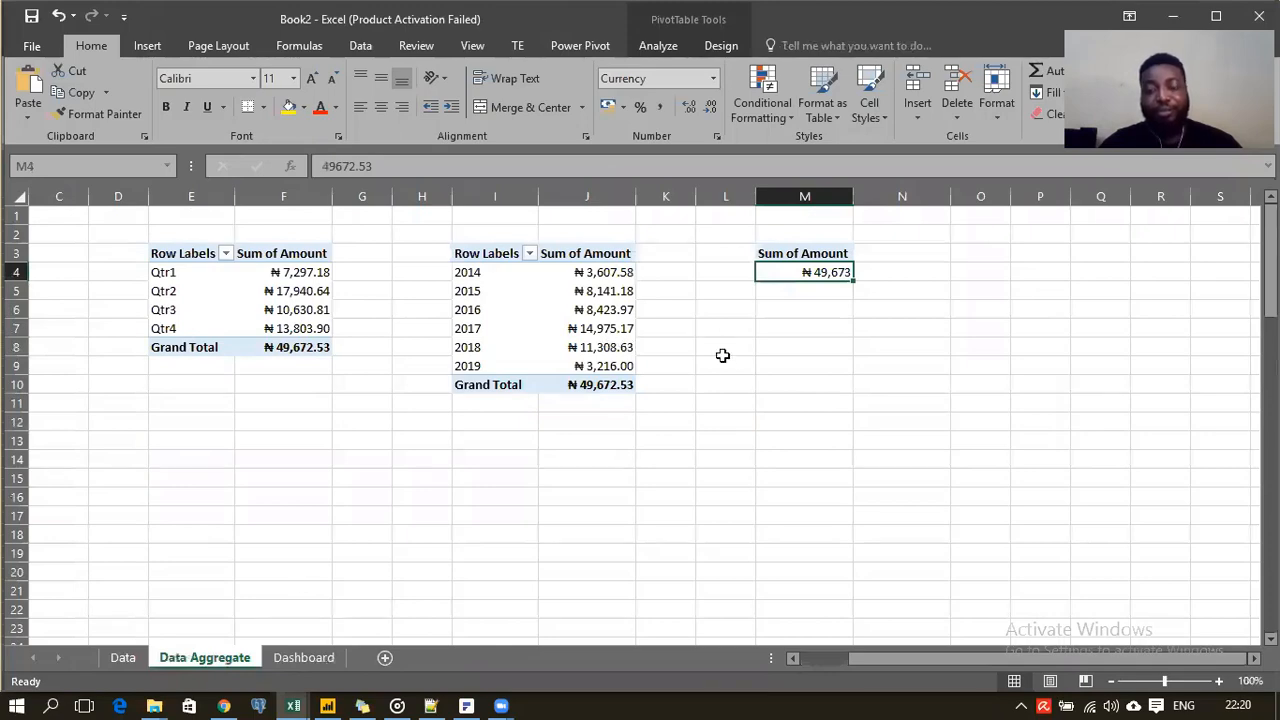
left_click_drag(868, 657, 778, 655)
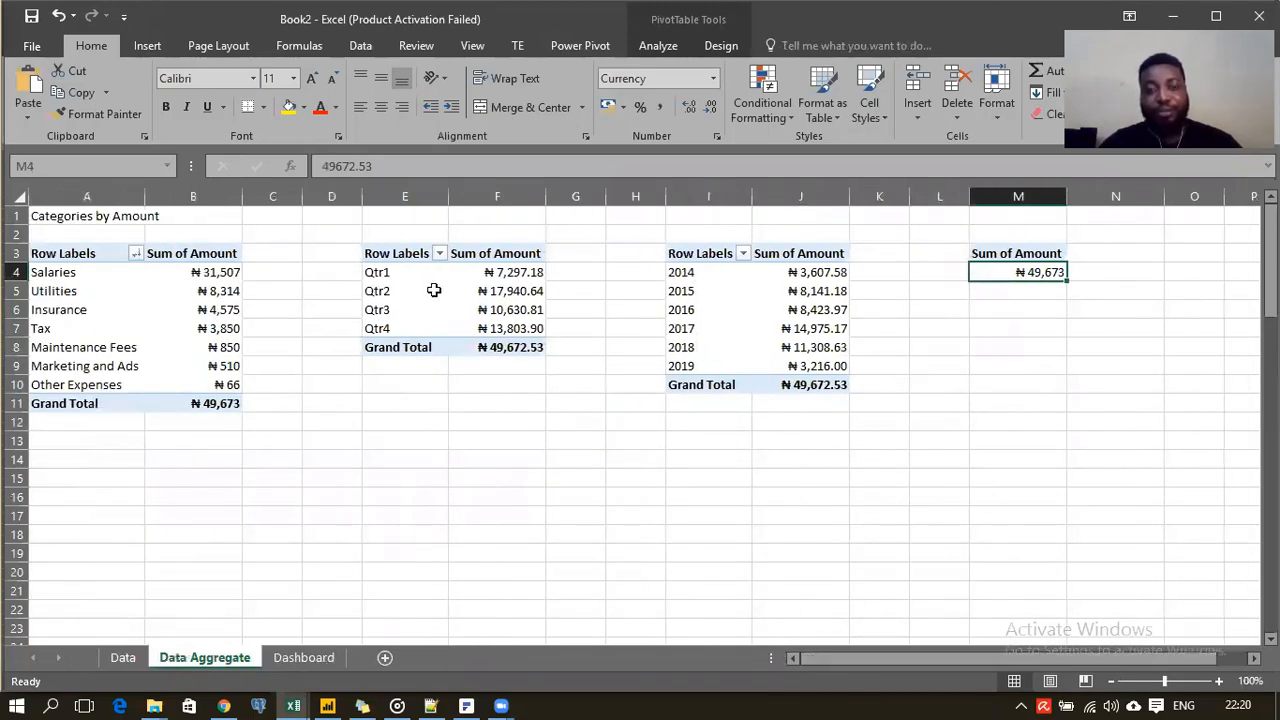
left_click(66, 310)
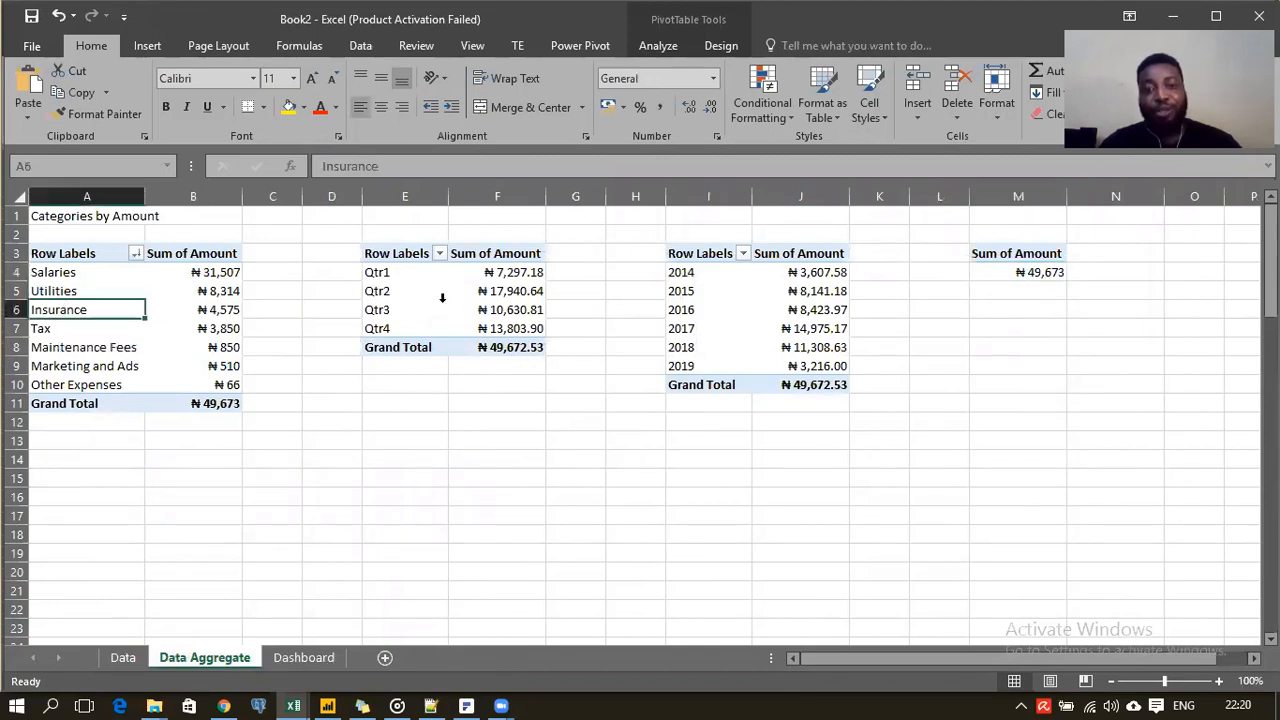
left_click(500, 292)
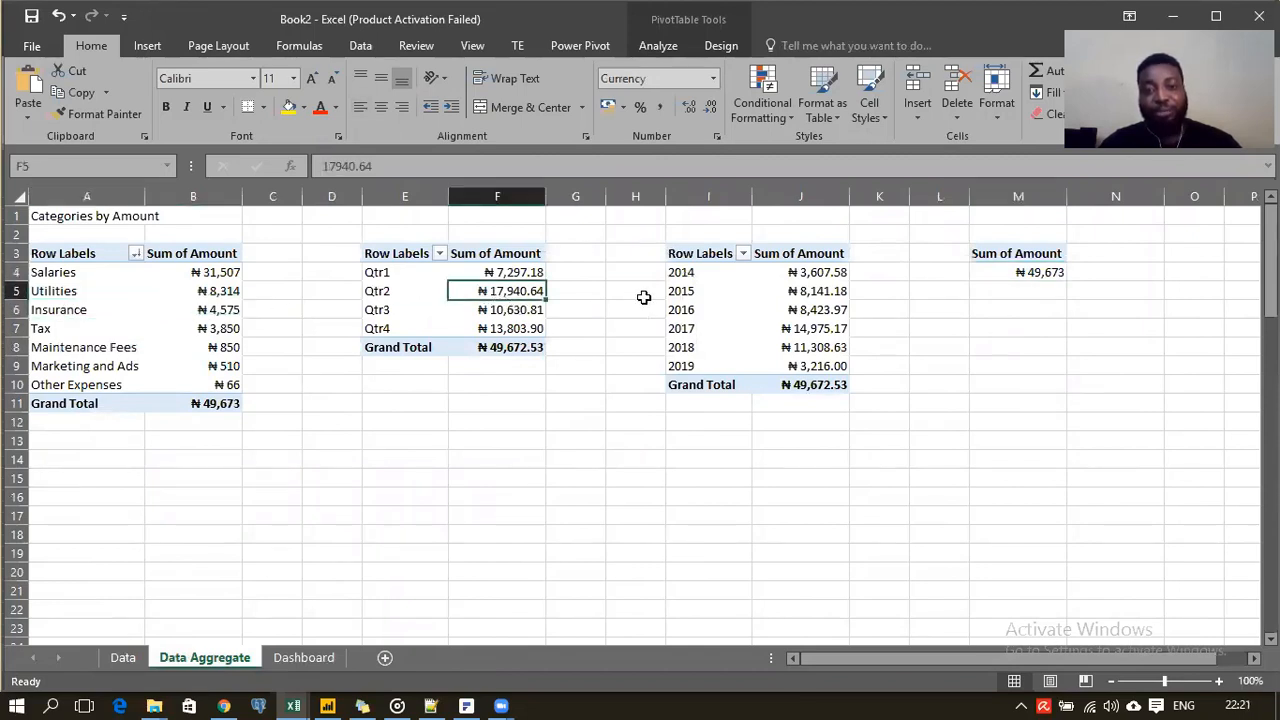
left_click(810, 296)
left_click(72, 311)
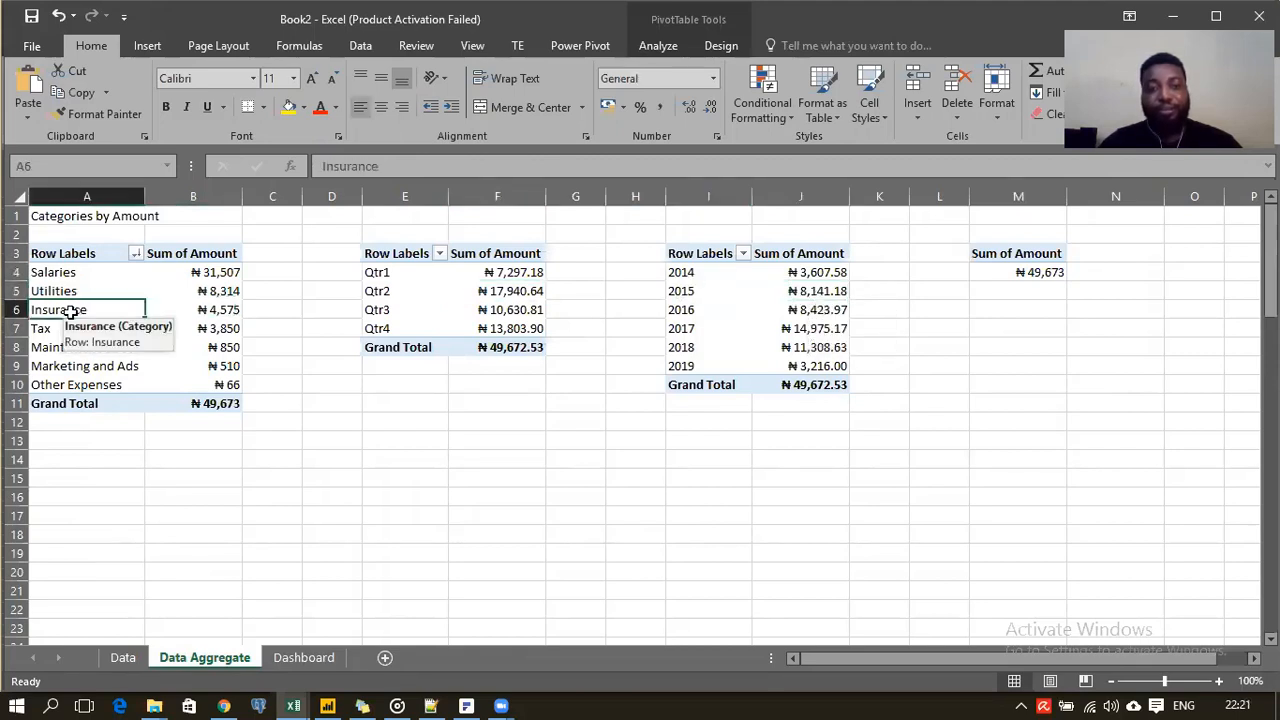
left_click(660, 47)
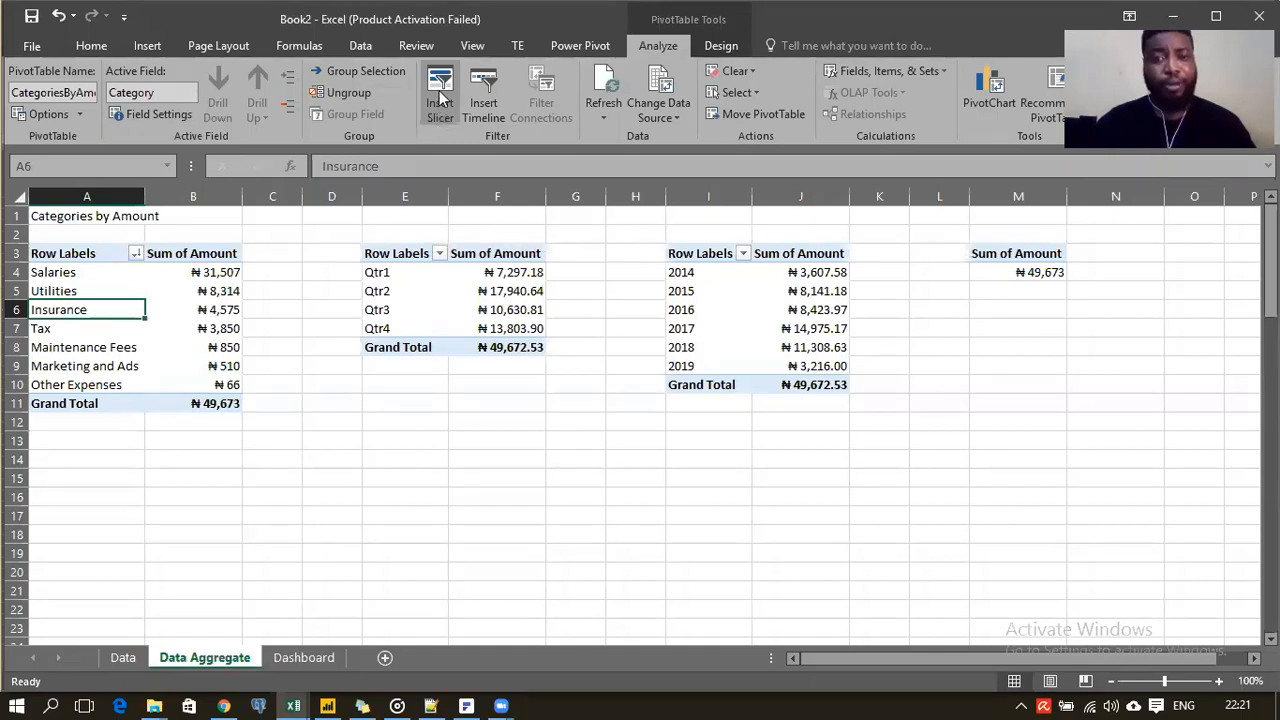
left_click(440, 96)
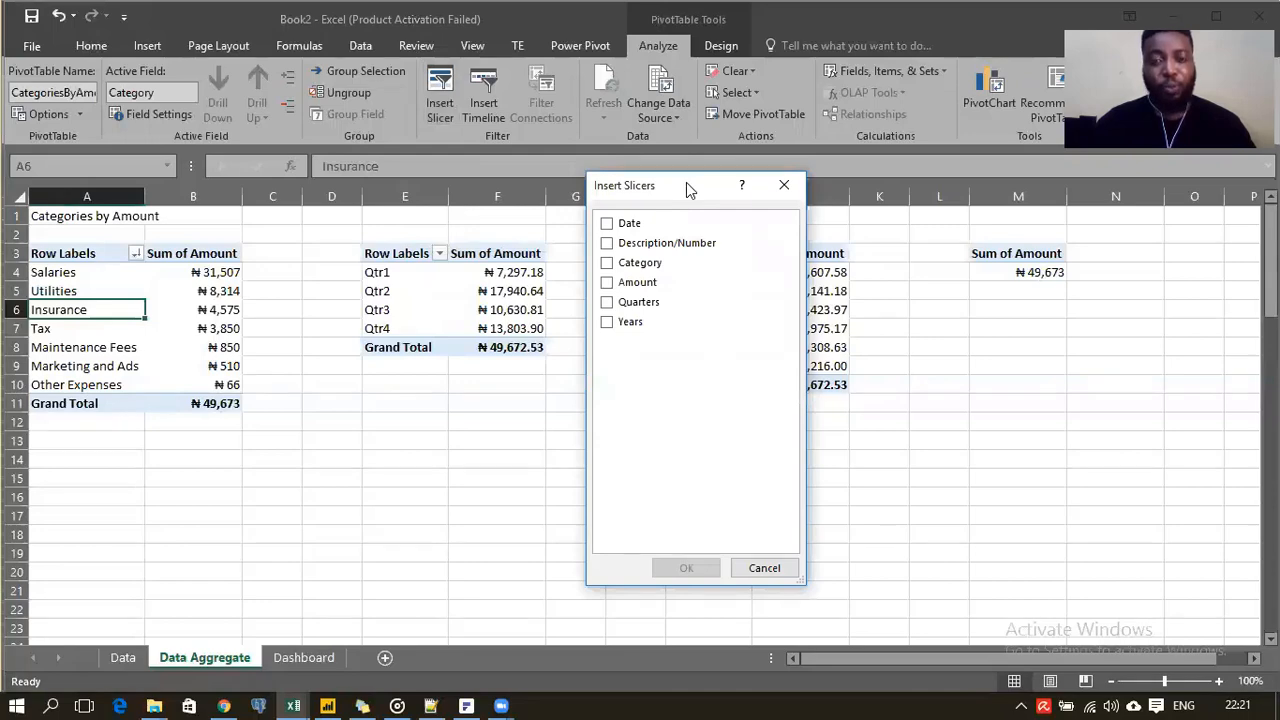
left_click_drag(686, 182, 584, 158)
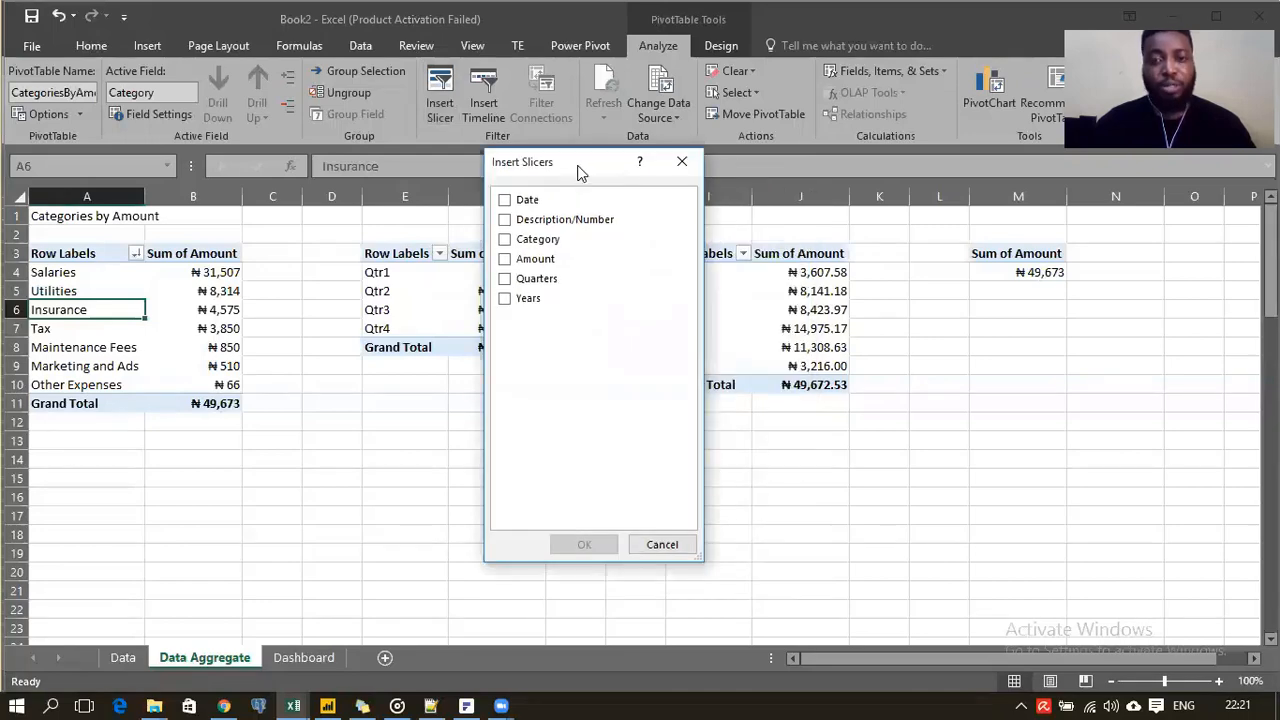
left_click(505, 300)
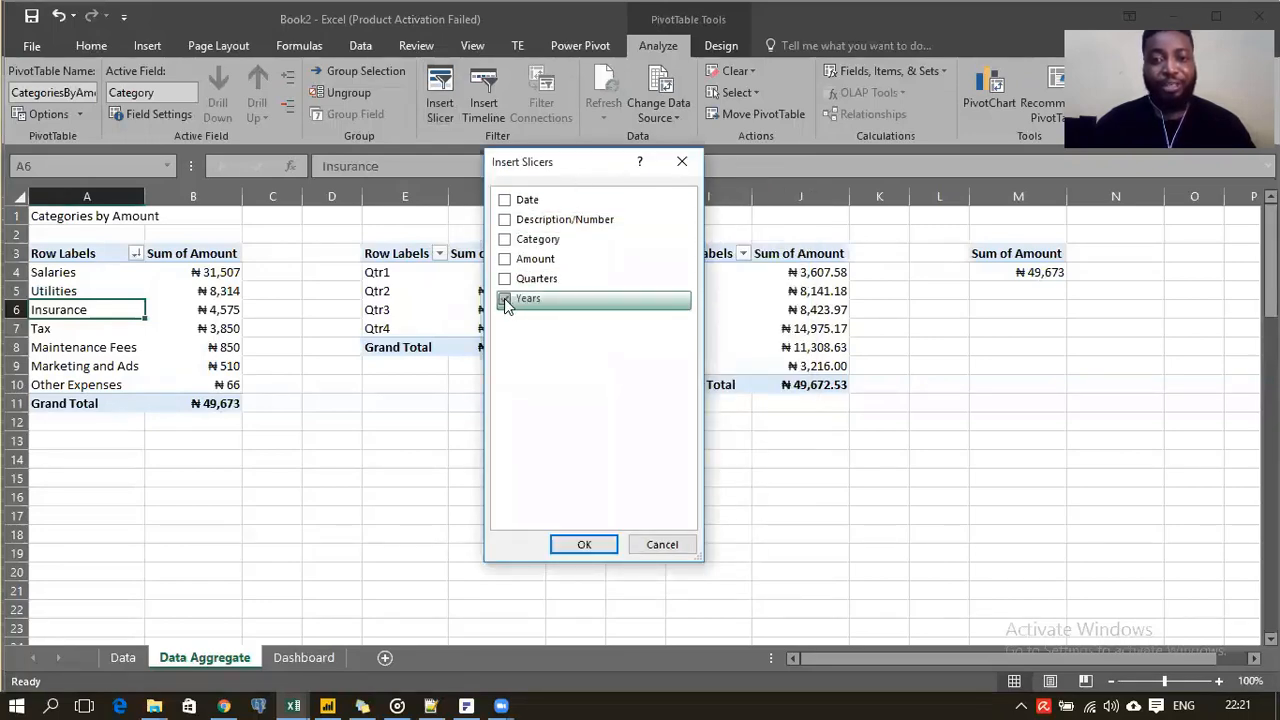
left_click(580, 545)
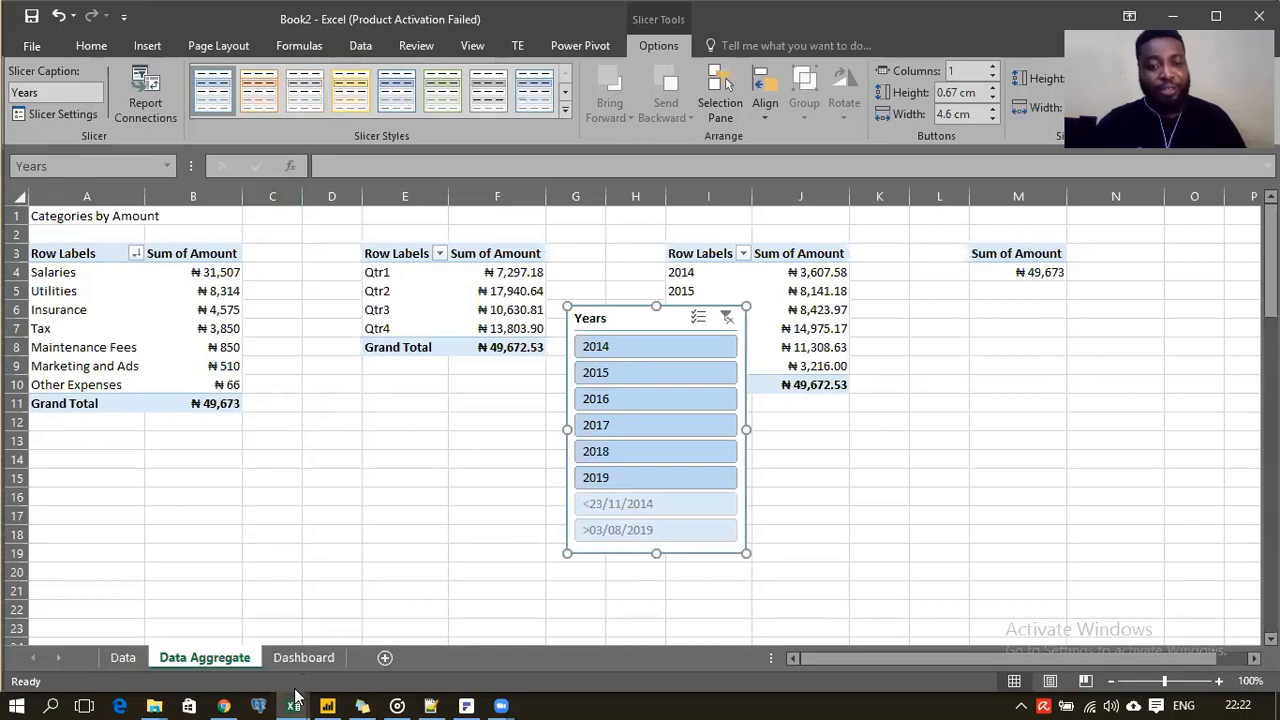
Step: Check the Choose Period slicer on the Expenses_Management workbook's dashboard, and return to Book2
mouse_move(293, 706)
mouse_move(197, 627)
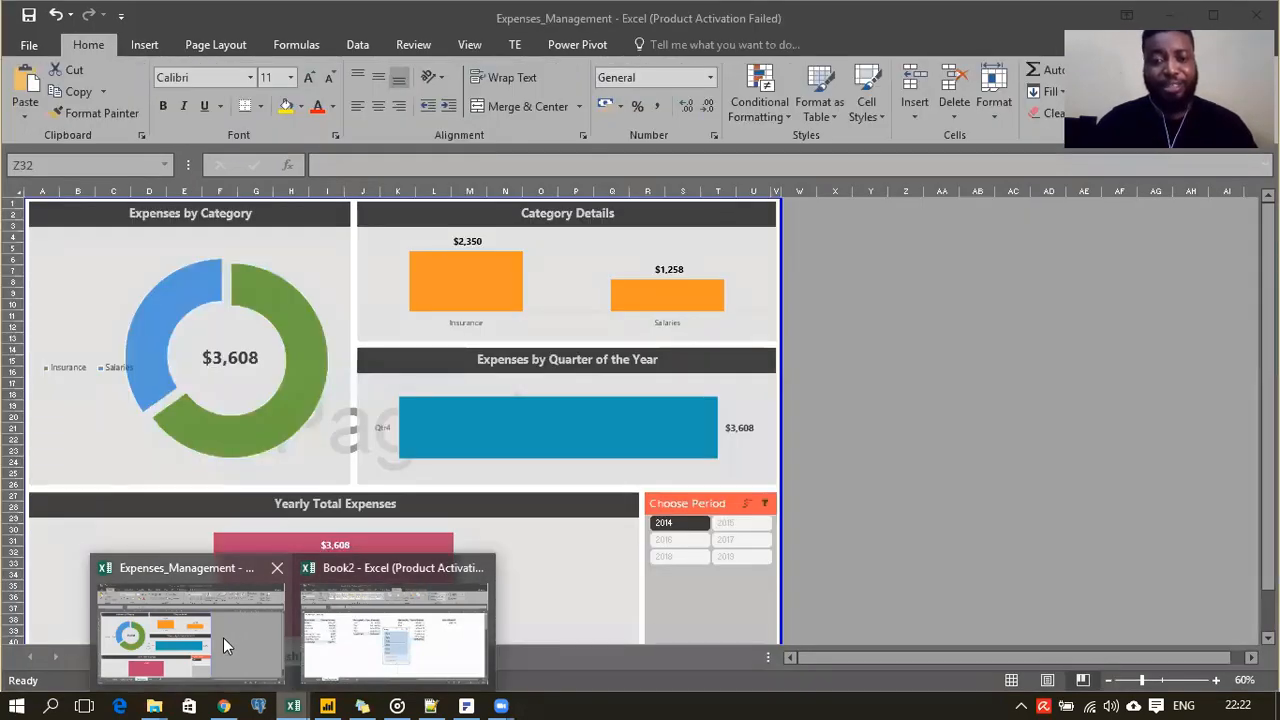
left_click(223, 637)
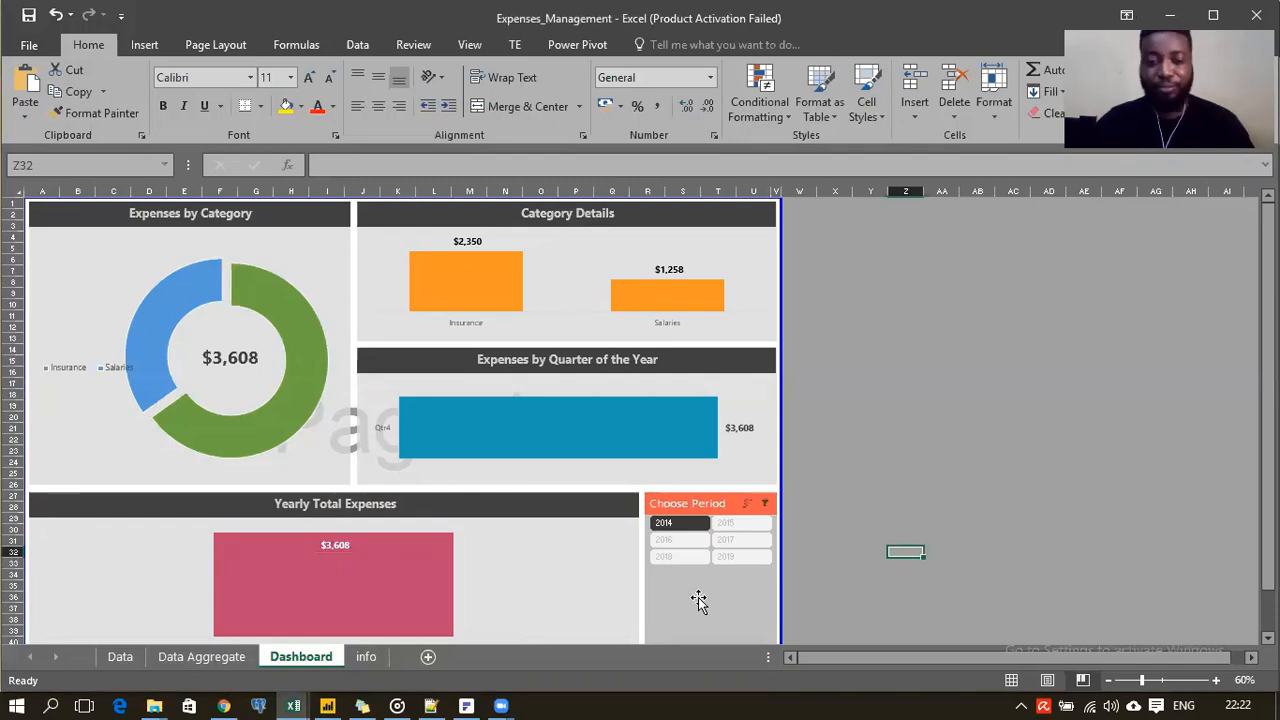
left_click(293, 706)
left_click(350, 640)
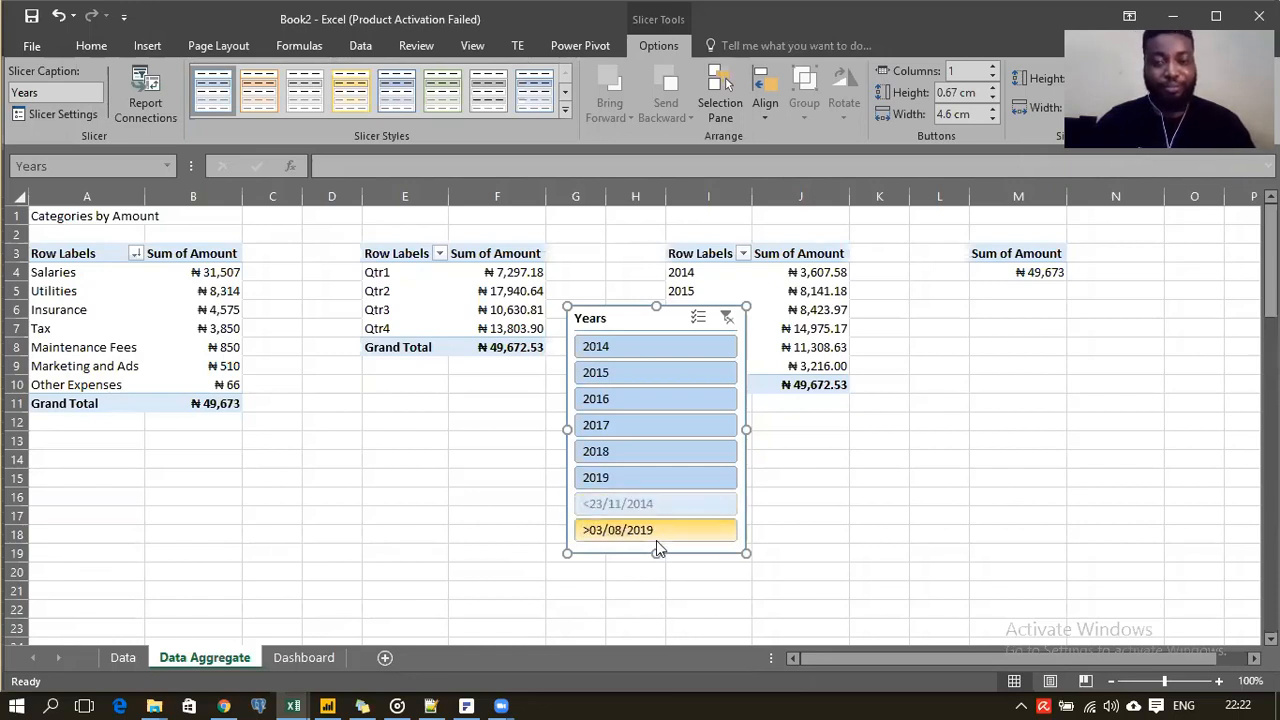
Step: Set the Years slicer to hide items with no data
left_click(51, 113)
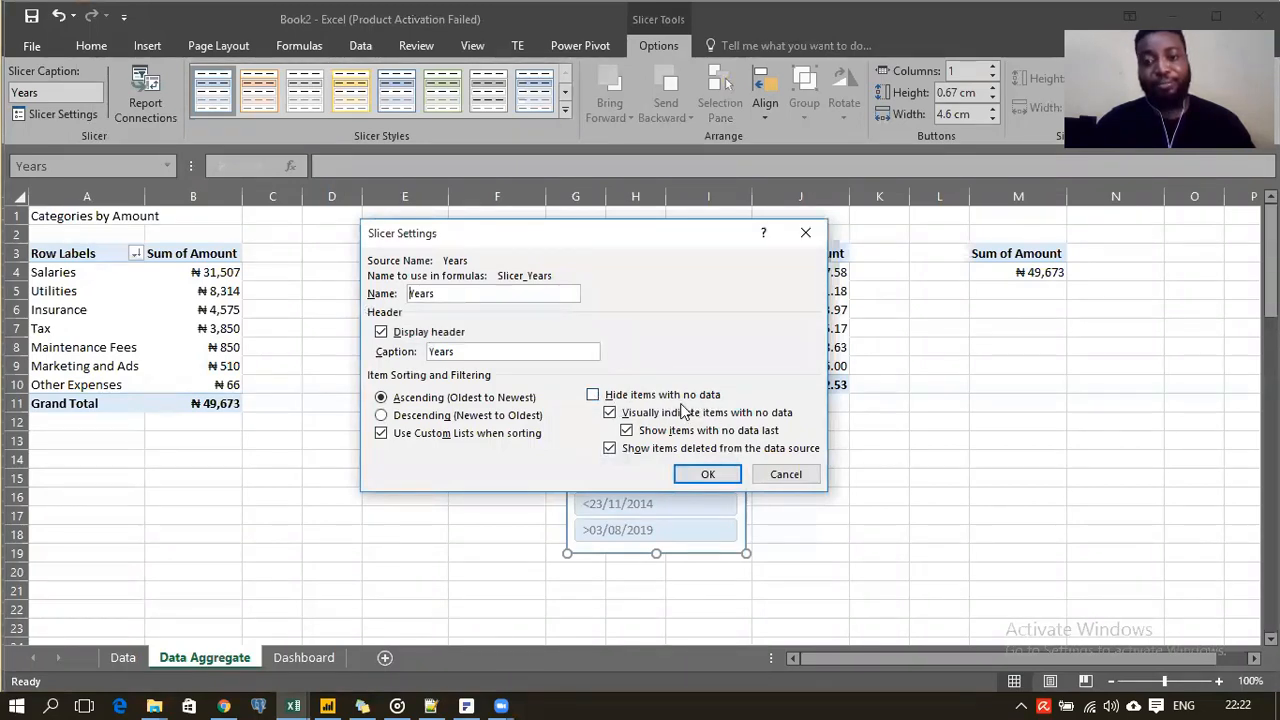
left_click(594, 396)
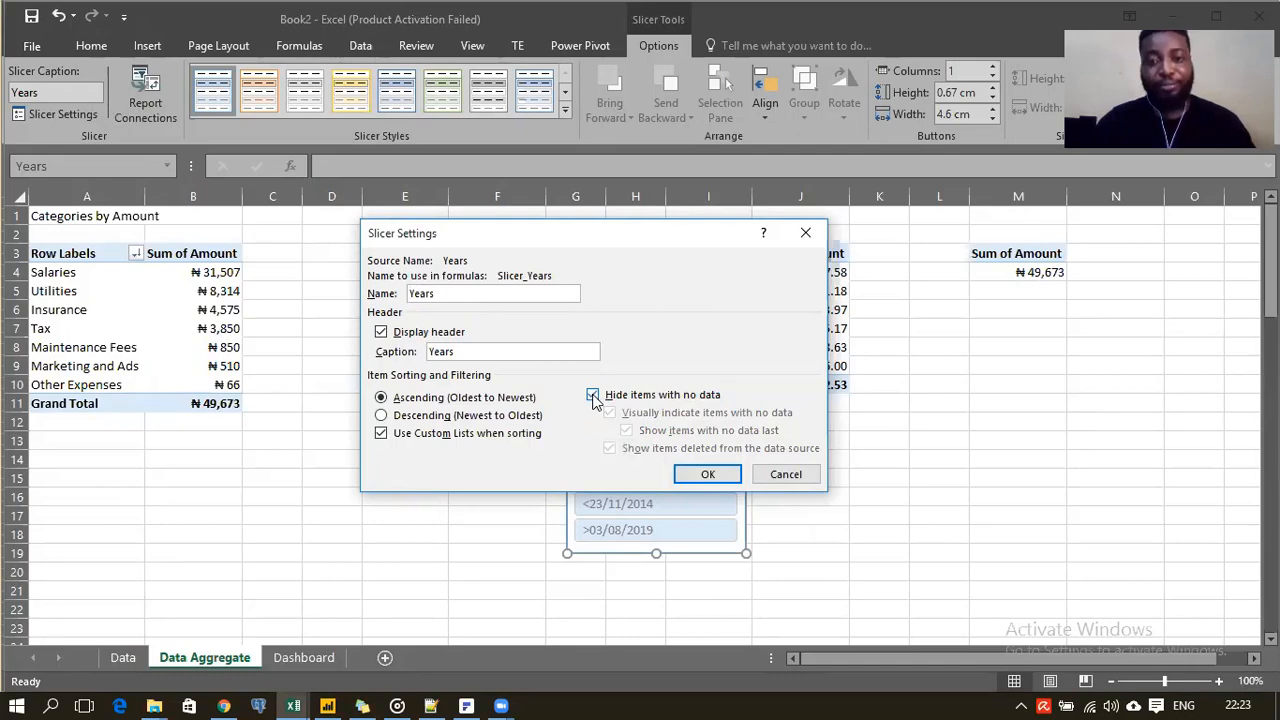
left_click(707, 474)
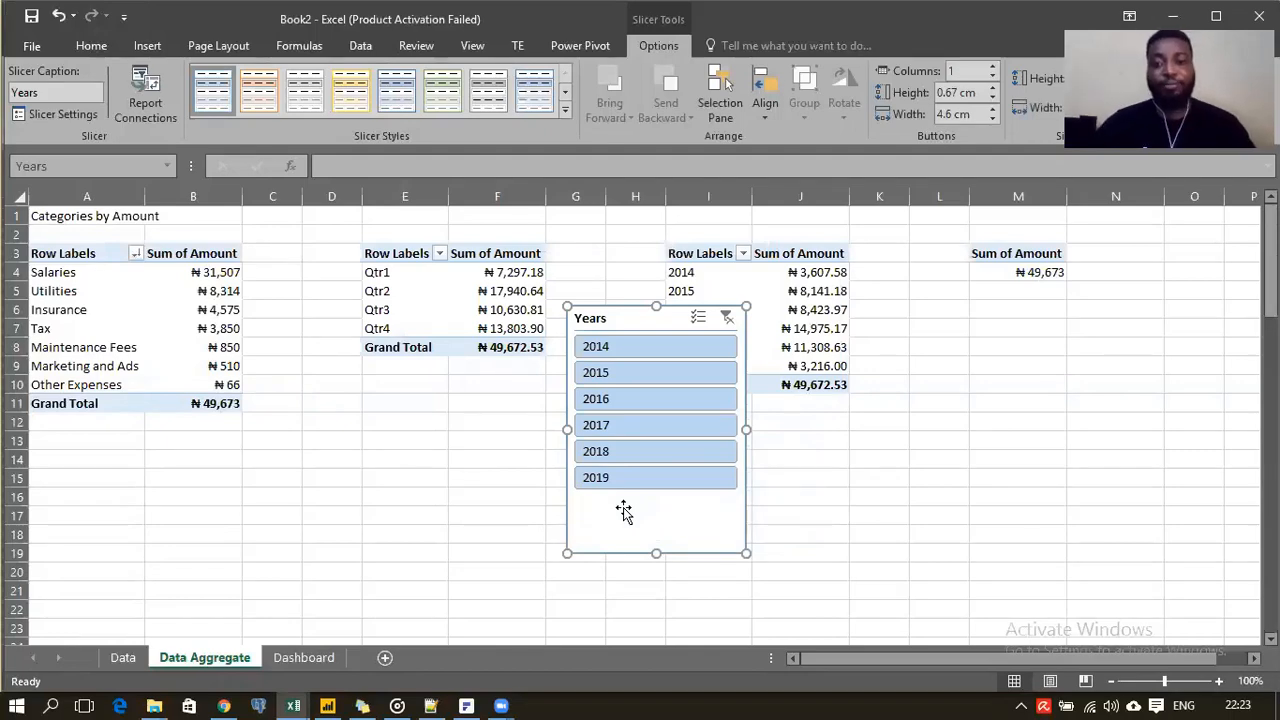
Step: Try orange and blue styles on the Years slicer, and settle on the light grey style
left_click(262, 98)
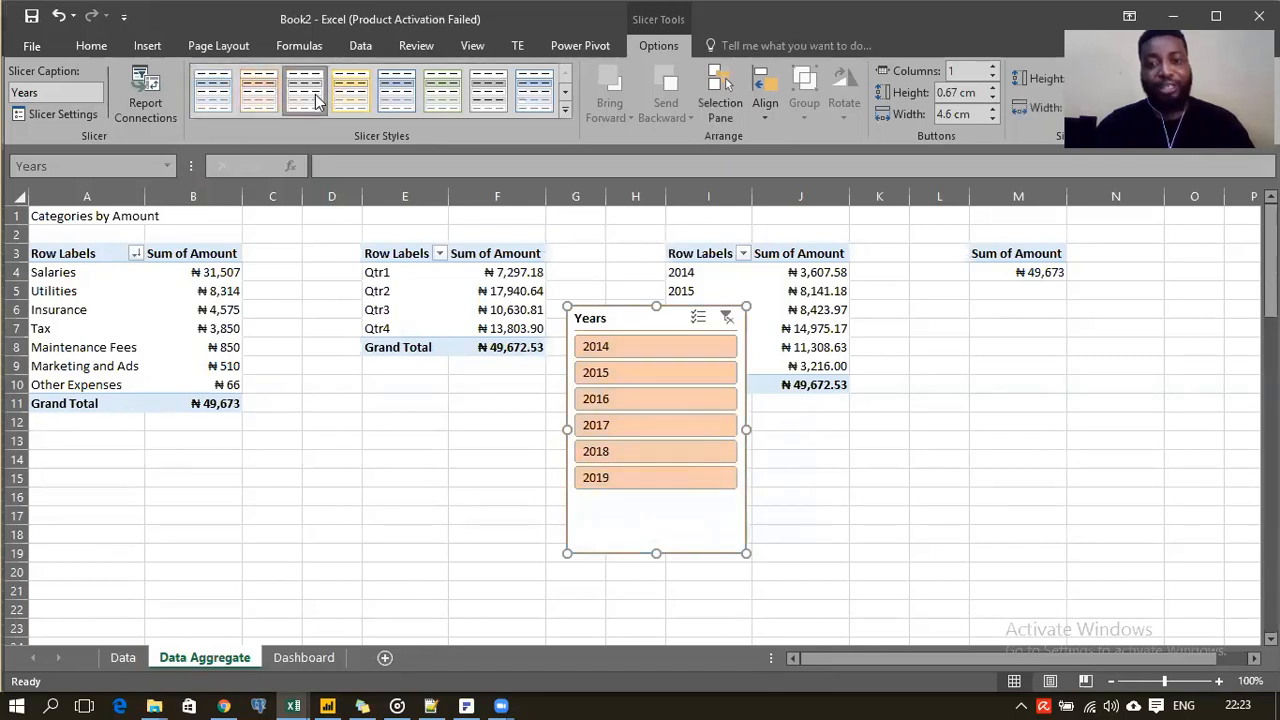
left_click(396, 90)
left_click(565, 109)
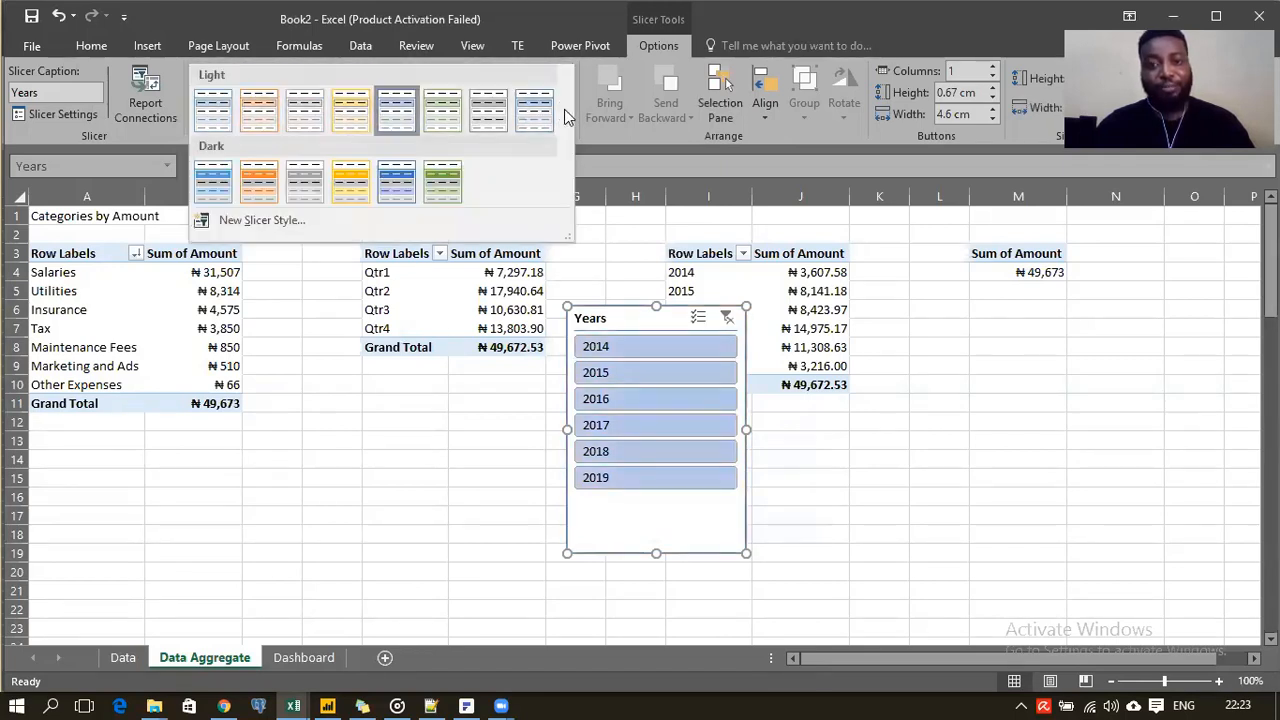
left_click(259, 184)
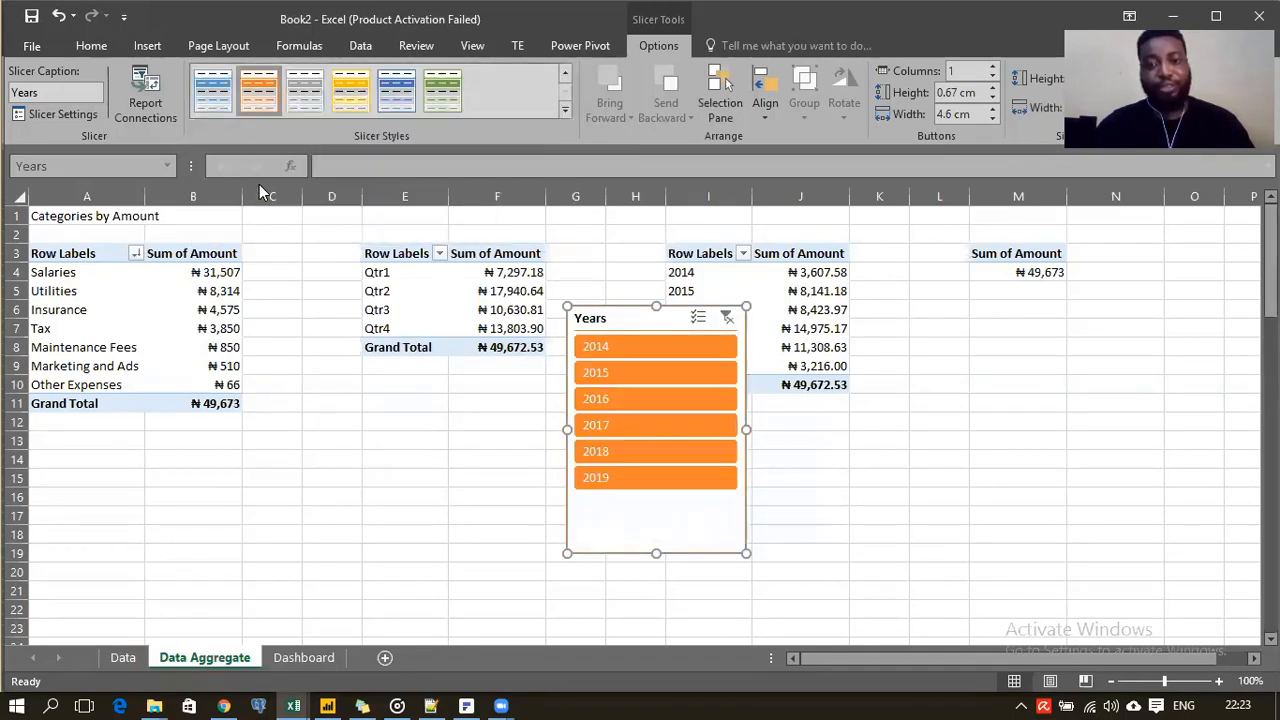
left_click(565, 109)
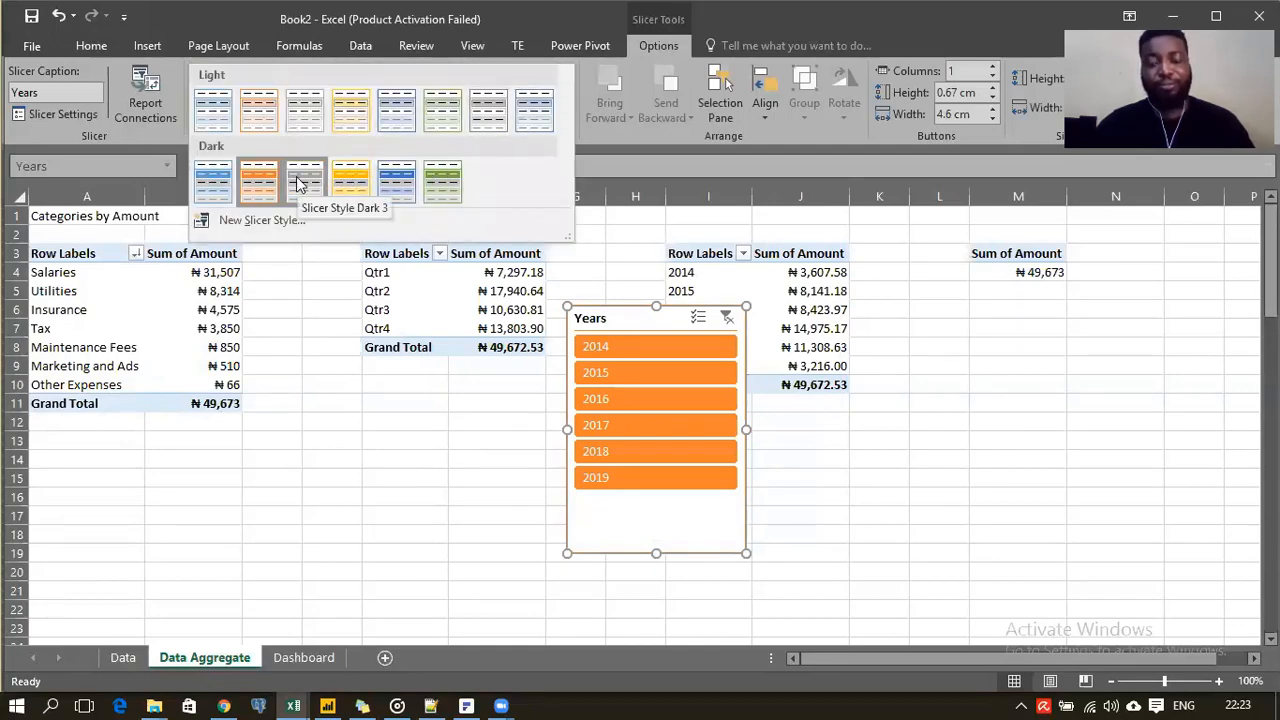
left_click(484, 108)
left_click(565, 110)
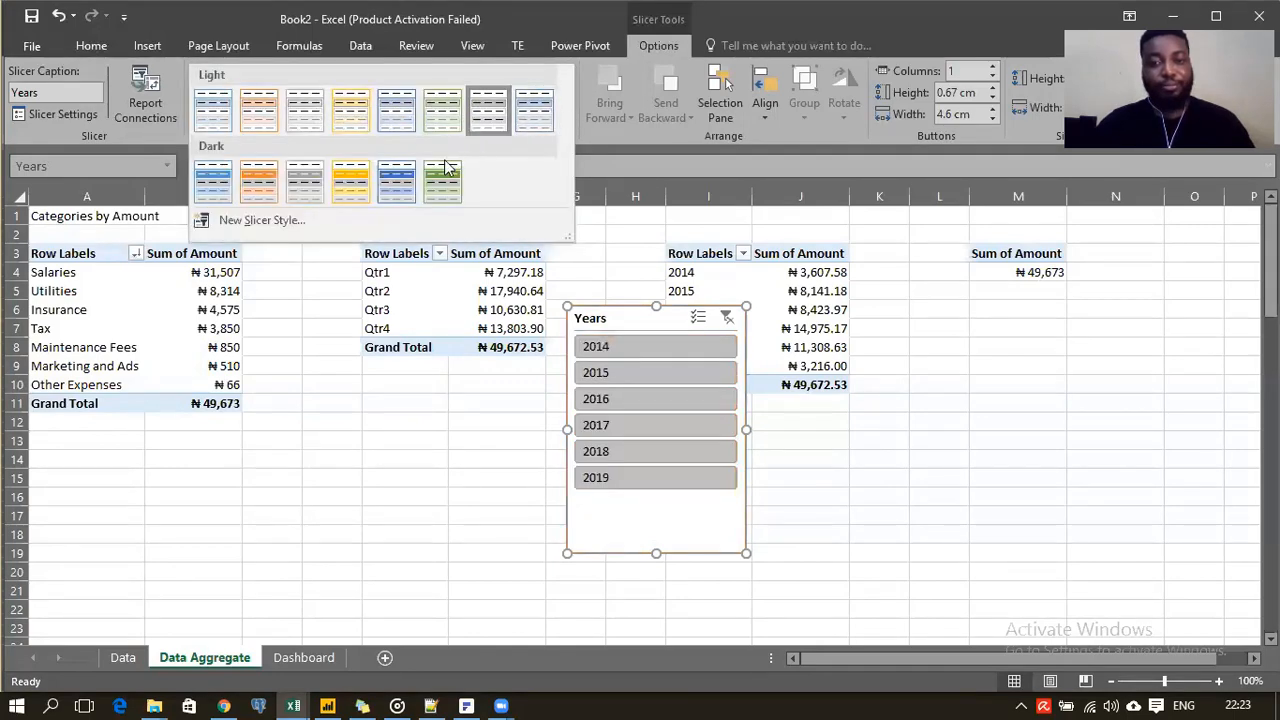
left_click(578, 94)
Step: Compare the slicer's look with the finished dashboard in Expenses_Management, and return to Book2
mouse_move(290, 704)
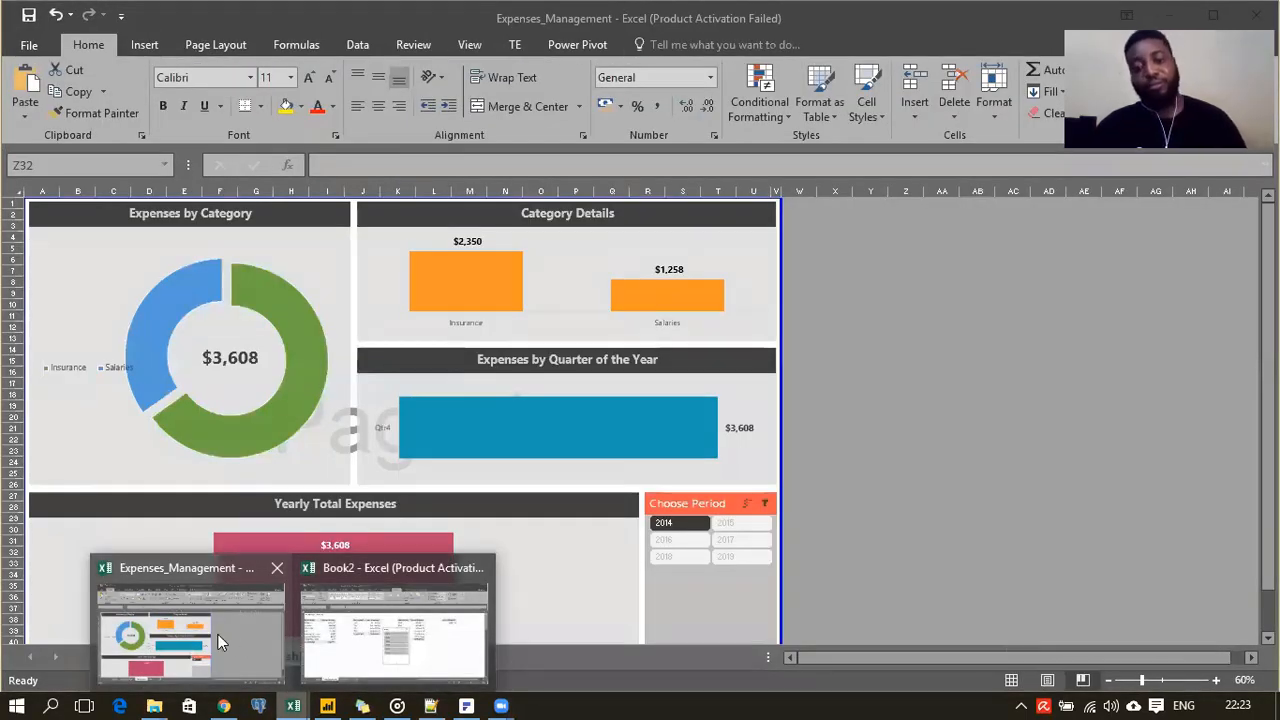
left_click(218, 634)
left_click(292, 705)
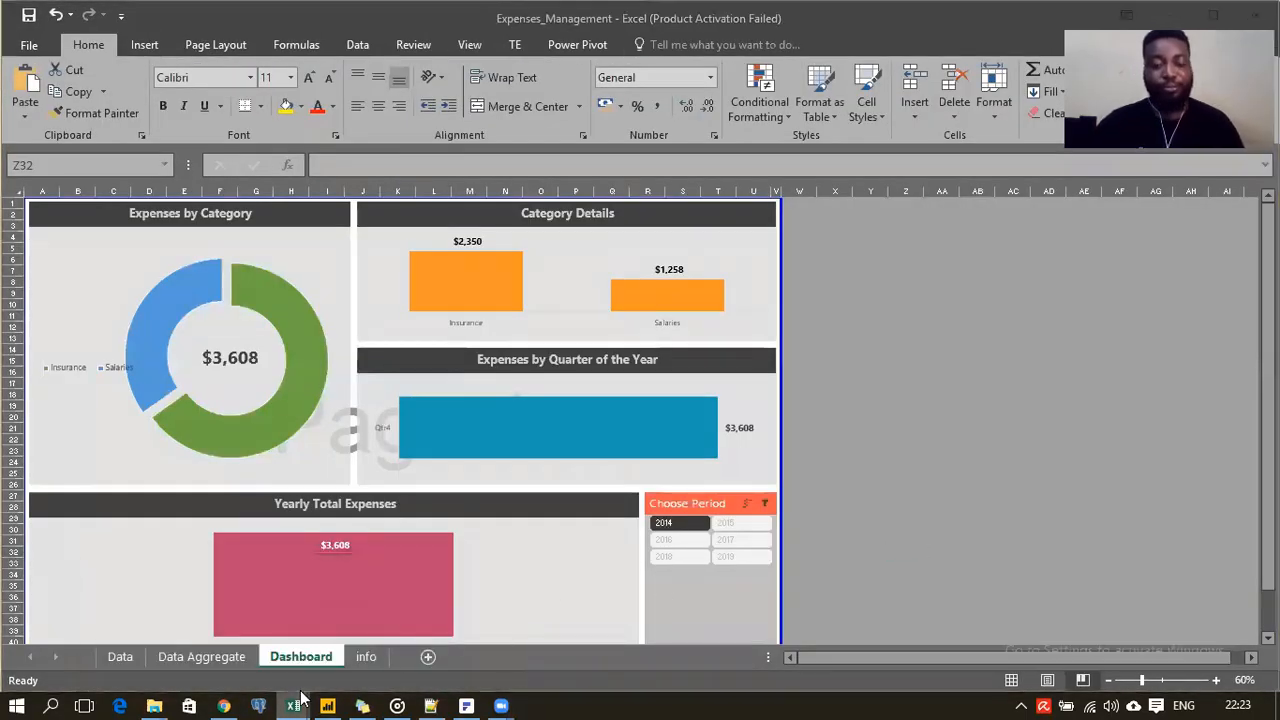
left_click(420, 632)
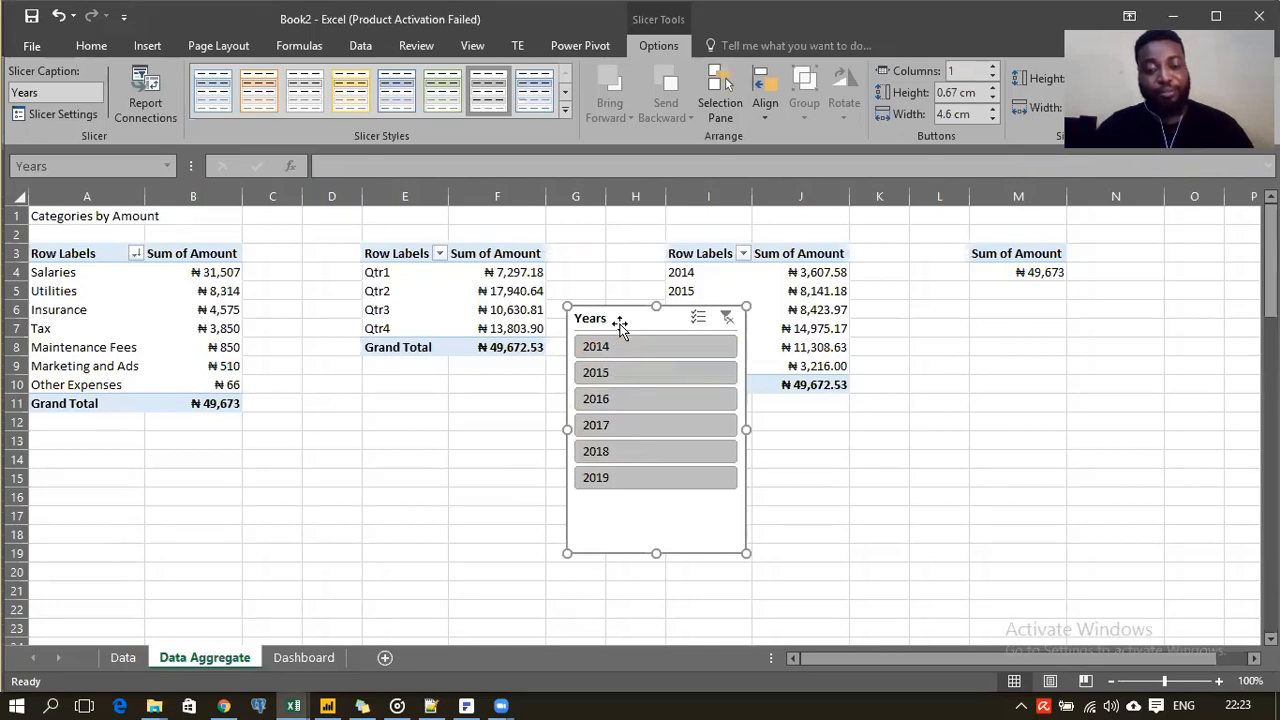
Step: Move the Years slicer from the Data Aggregate sheet to cell U2 on the Dashboard sheet
key("Delete")
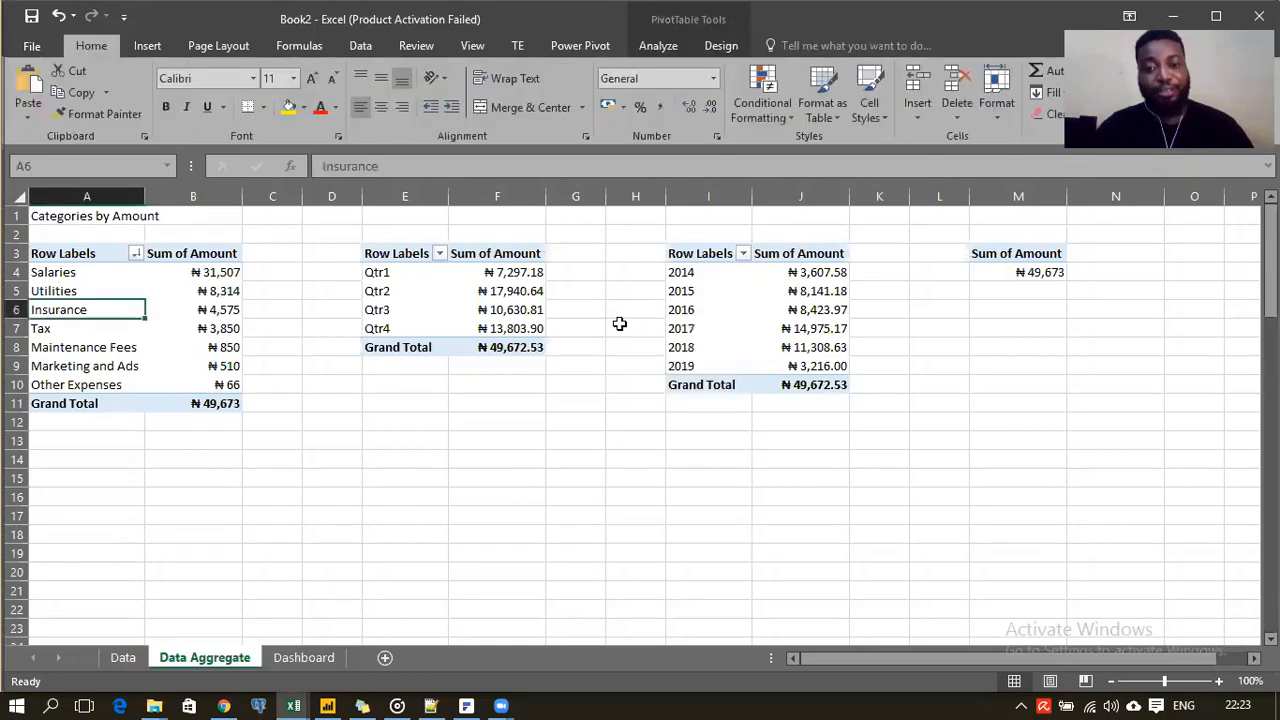
left_click(304, 655)
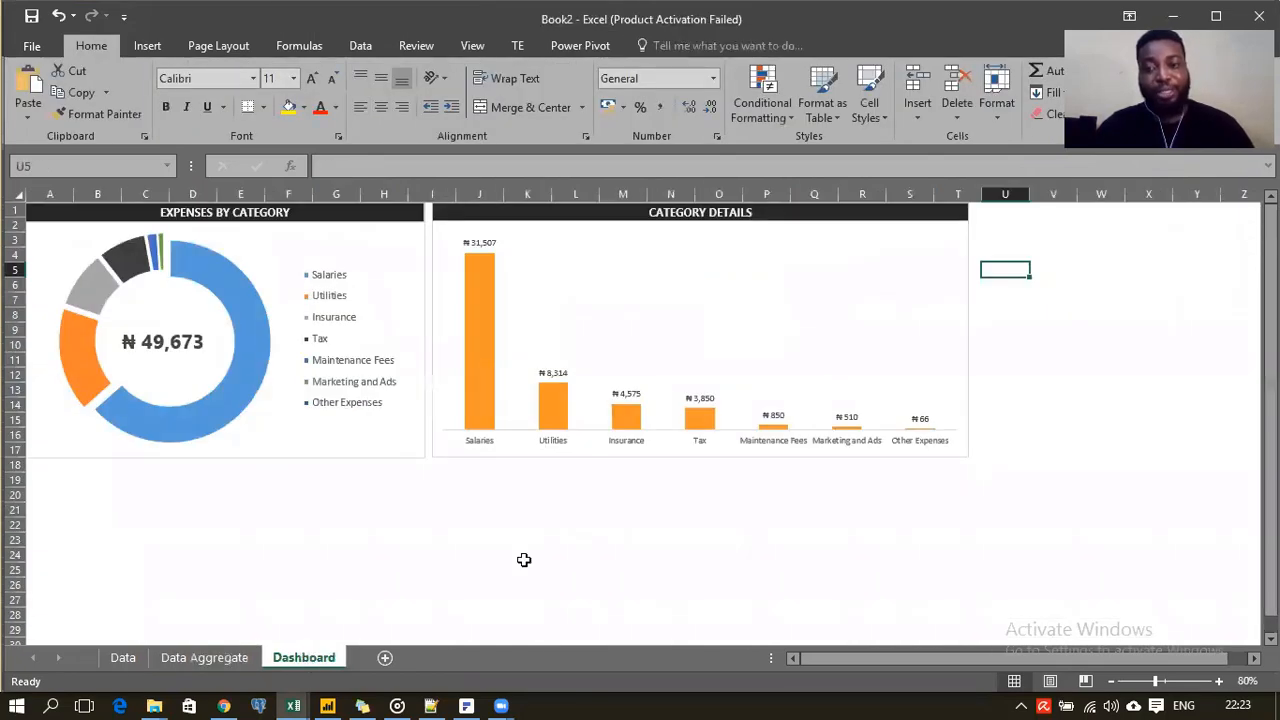
left_click(1003, 222)
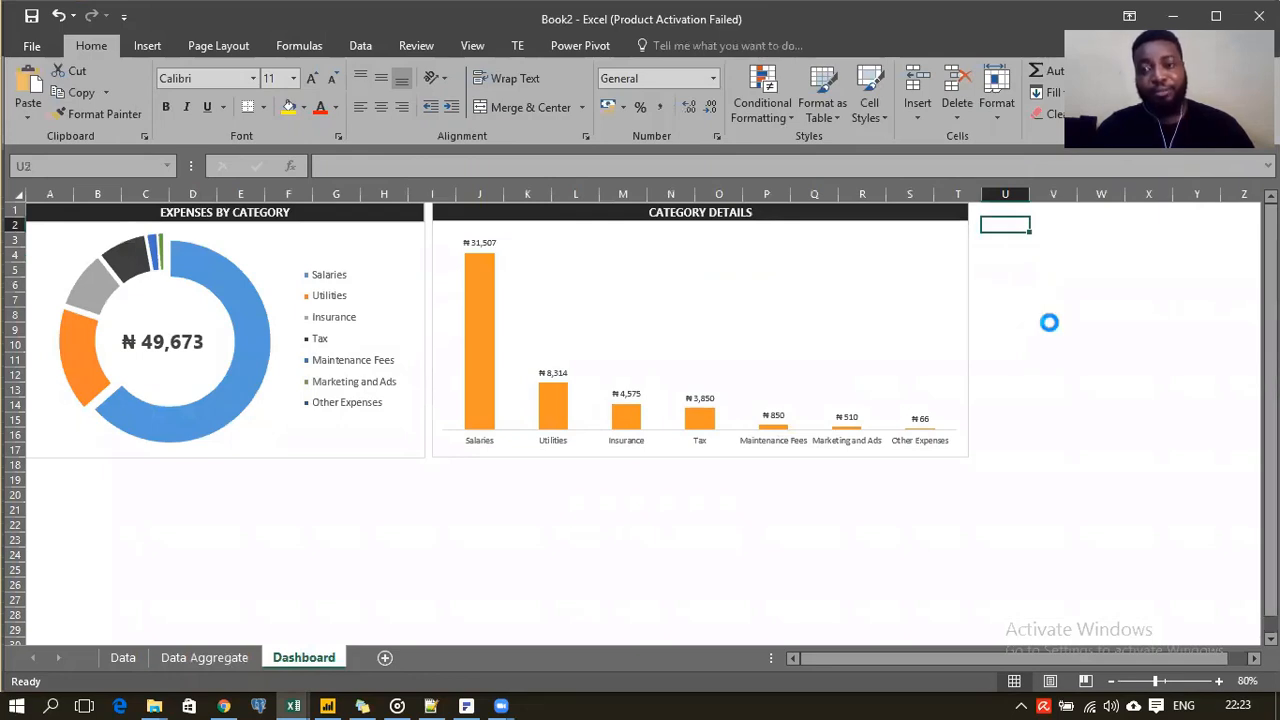
key("ctrl+v")
Step: Place the Years slicer against the right edge of the Category Details chart and stretch its height to match the chart
left_click_drag(1024, 226, 1016, 214)
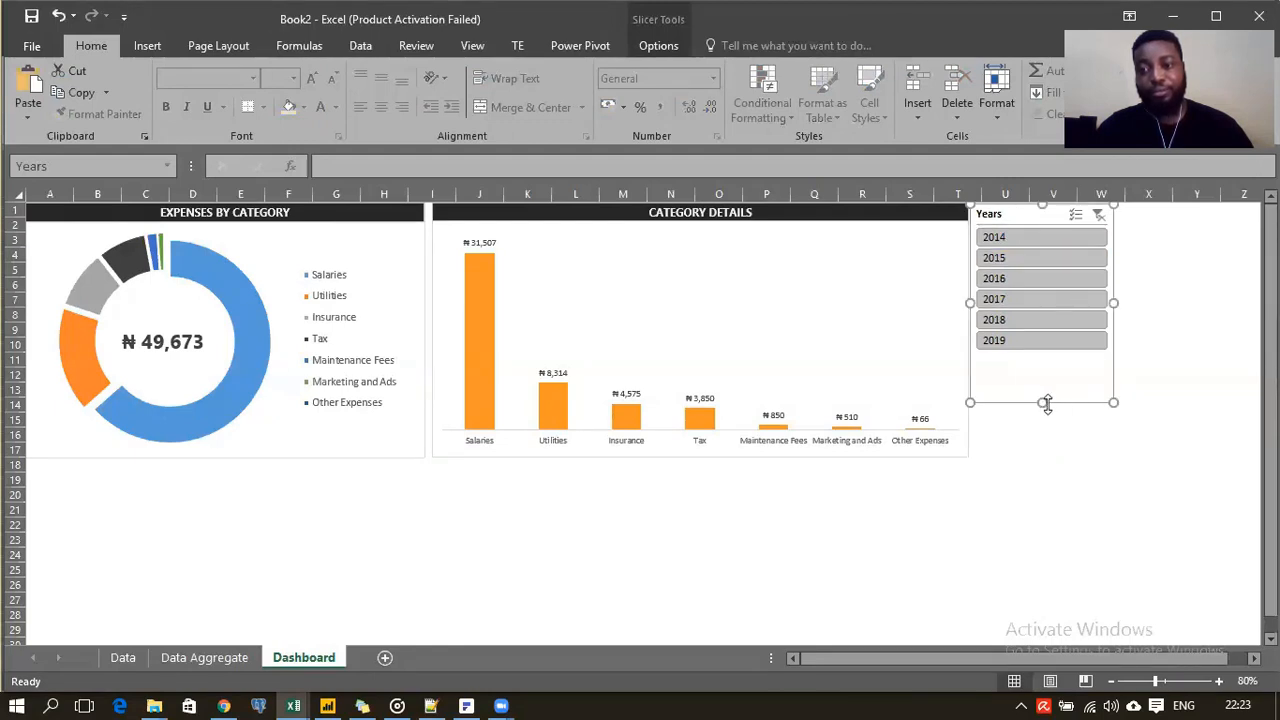
left_click_drag(1042, 402, 1040, 456)
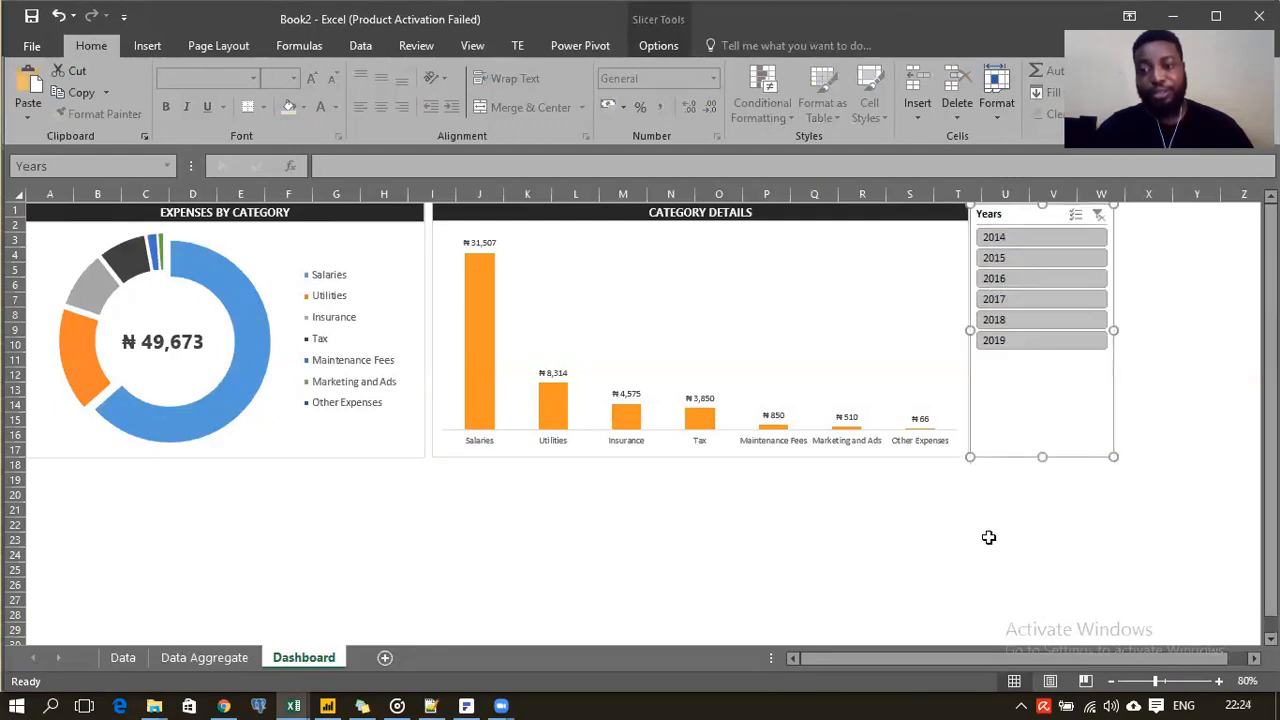
left_click(960, 539)
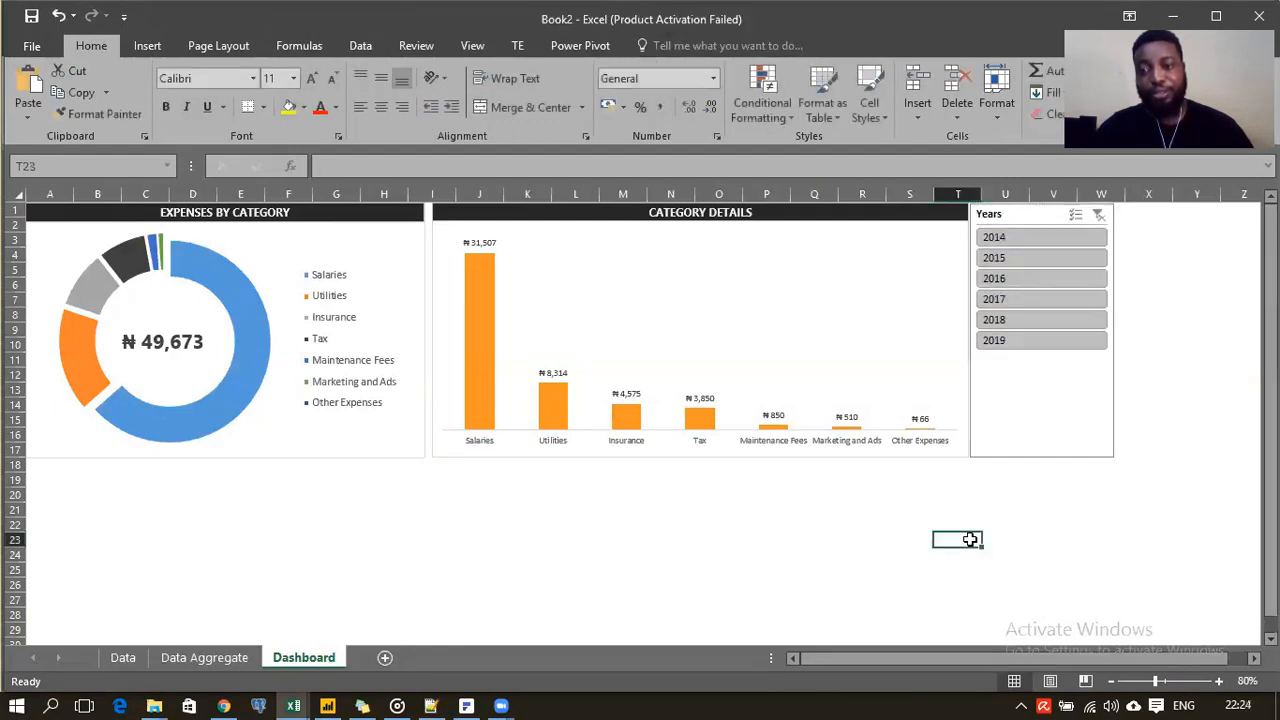
Step: Test the Years slicer by filtering the dashboard charts to 2014, 2015, 2016, 2017 and 2018 in turn
left_click(1038, 246)
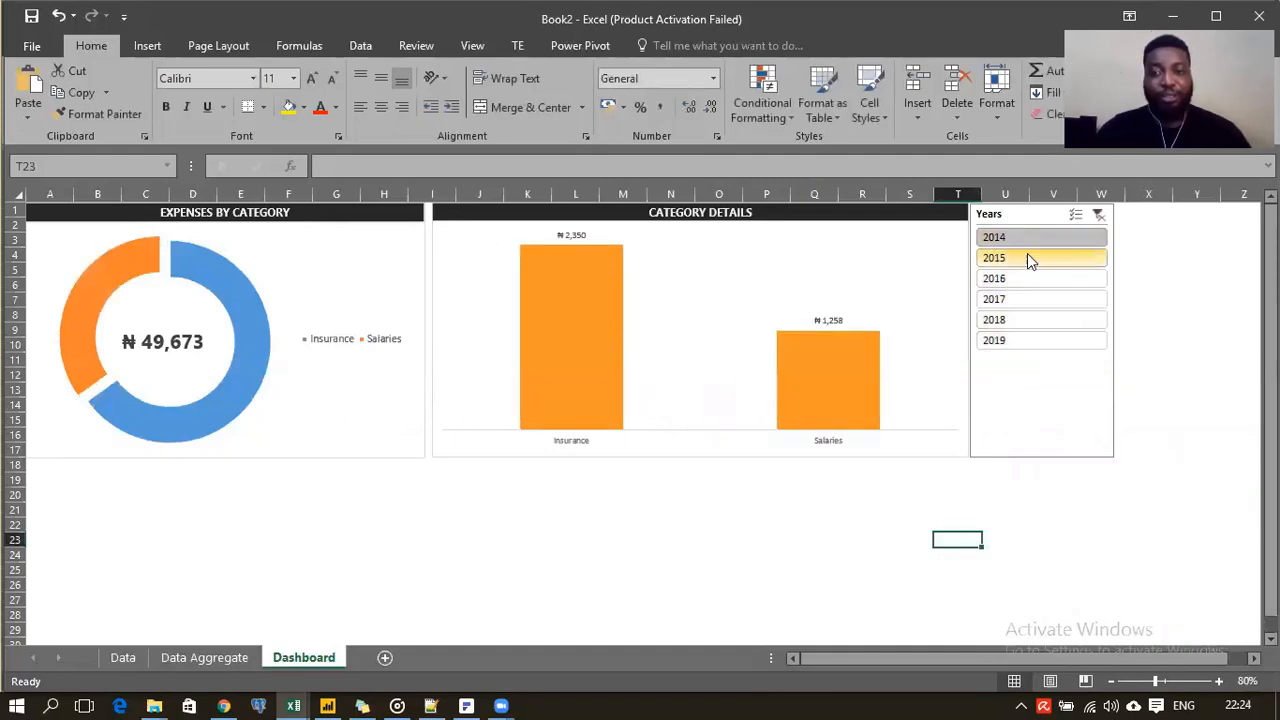
left_click(1023, 262)
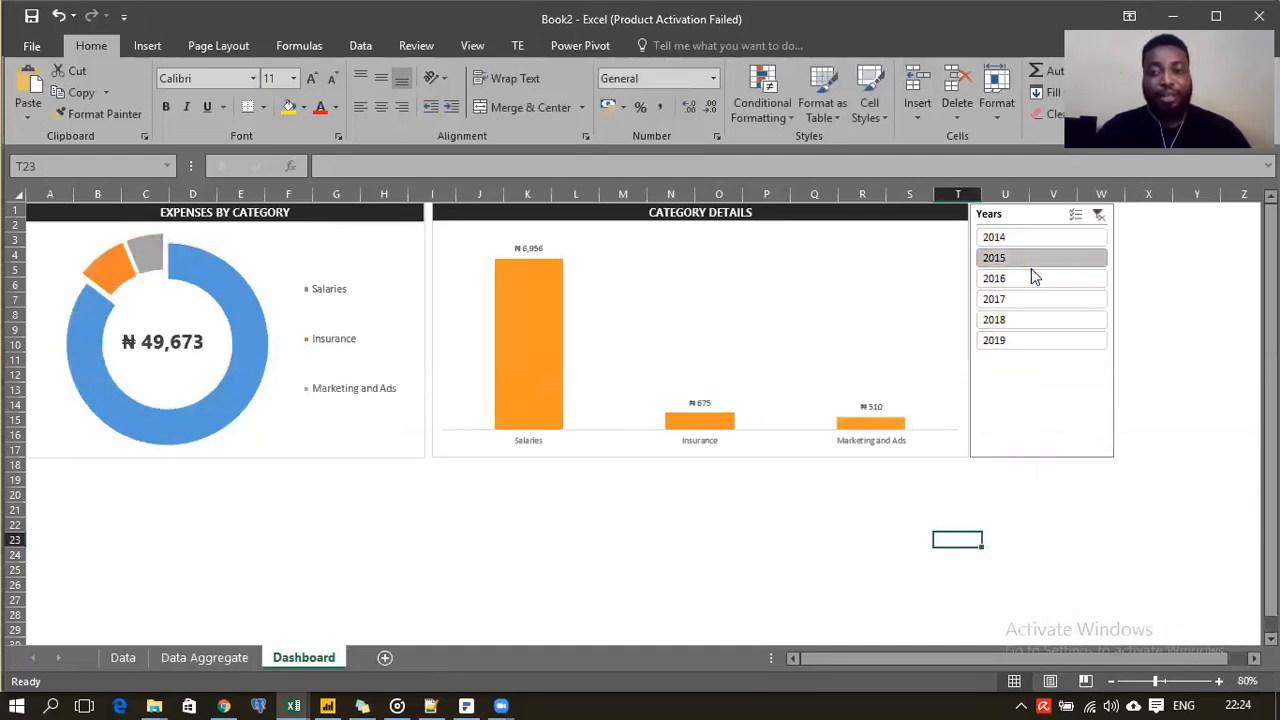
left_click(1031, 283)
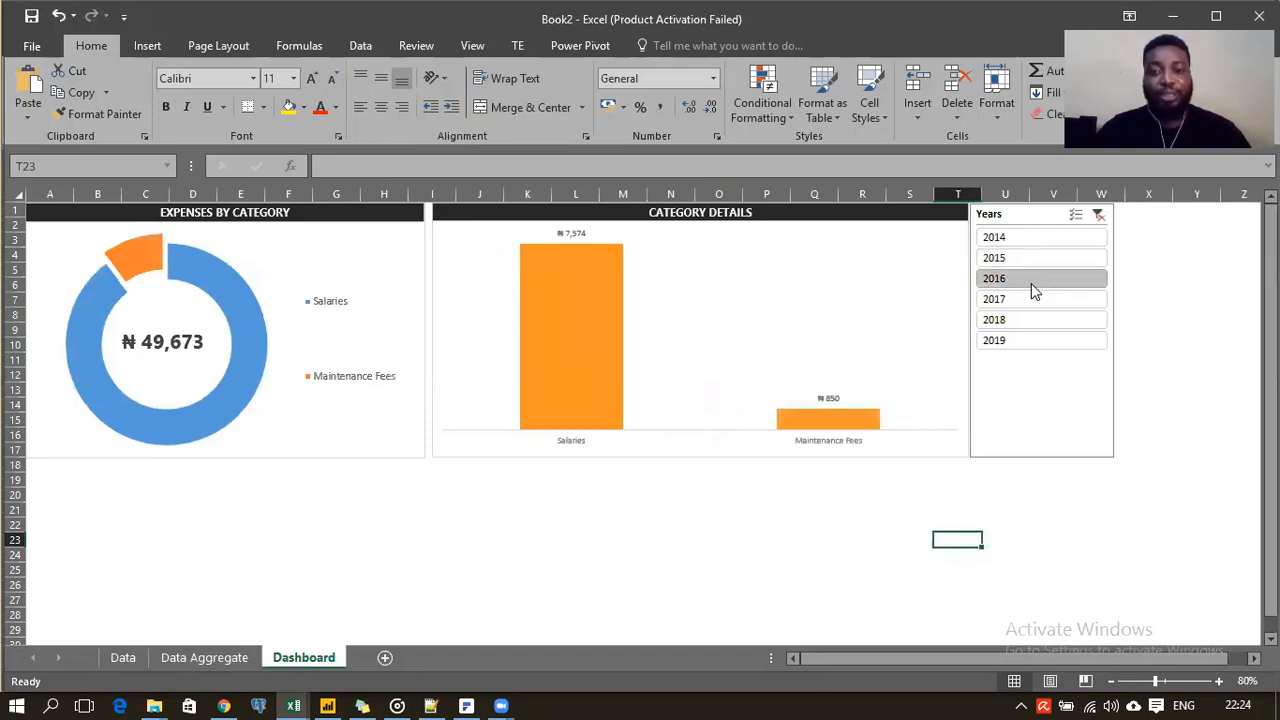
left_click(1026, 303)
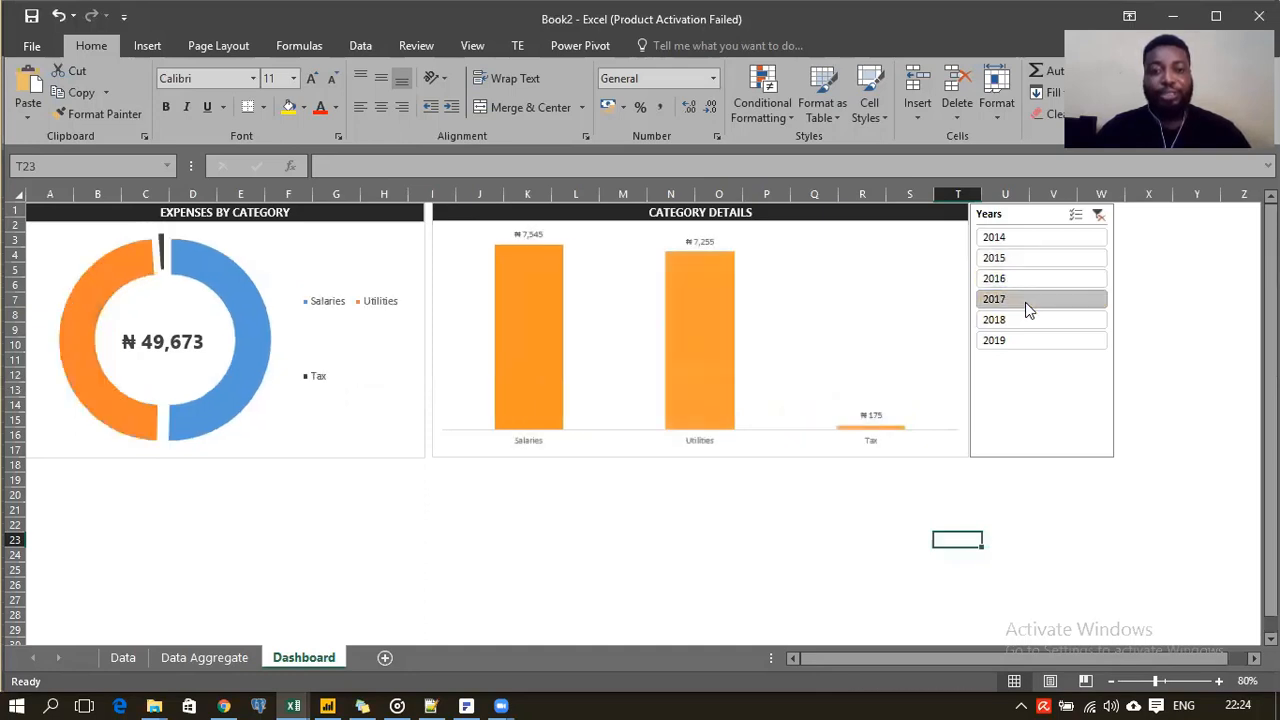
left_click(1024, 326)
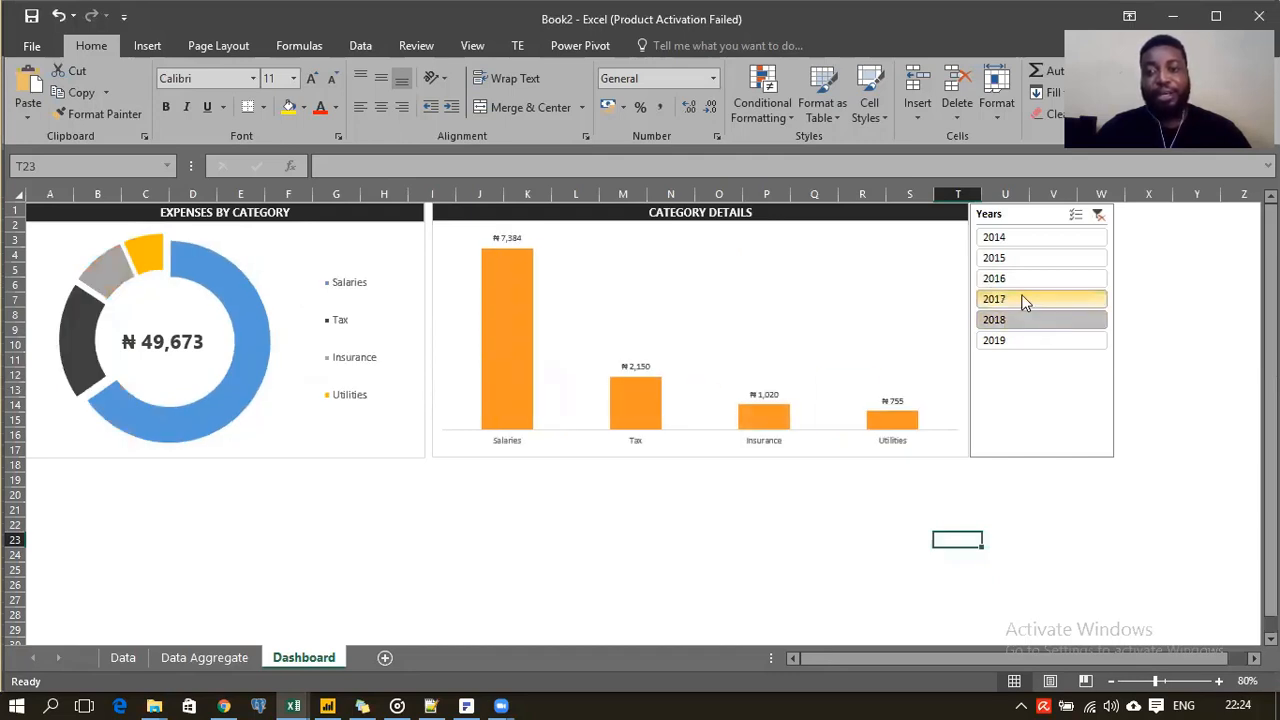
Step: Filter the dashboard charts to 2017 and 2019 individually, and extend a selection from 2014 through 2019 to include every year
left_click(1022, 302)
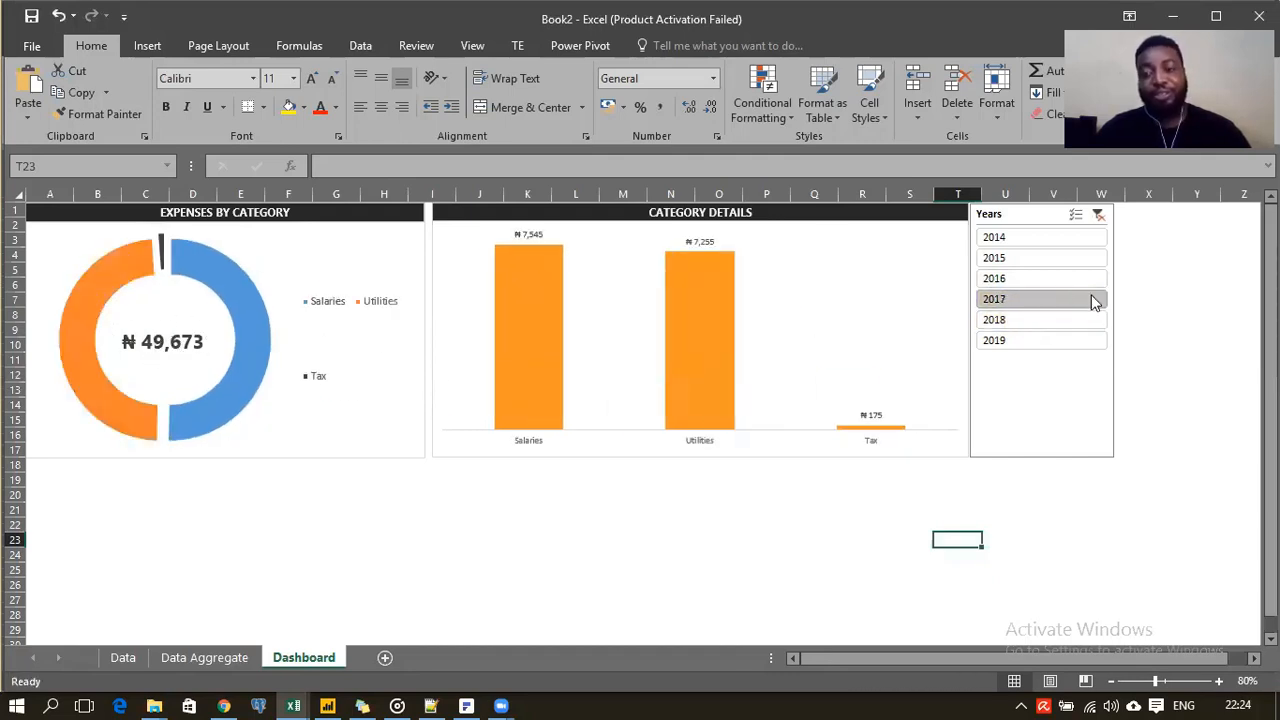
left_click(1022, 345)
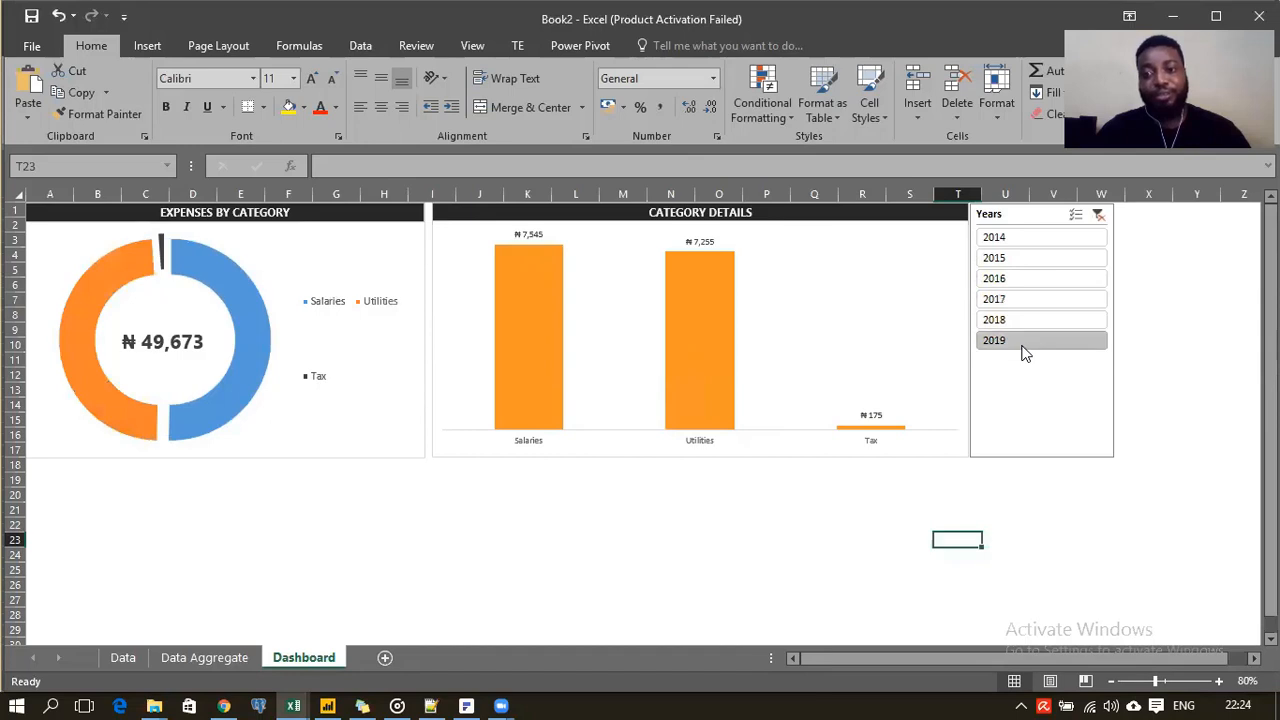
left_click(1028, 237)
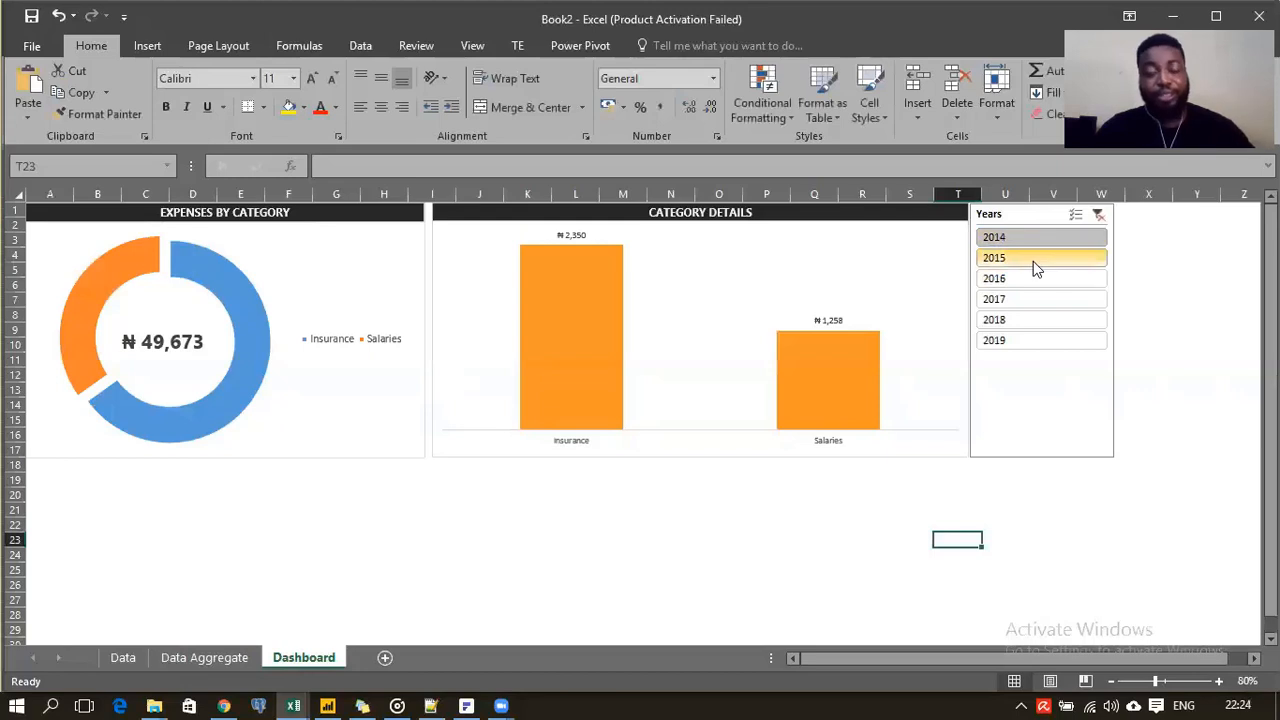
left_click(1024, 262, "ctrl")
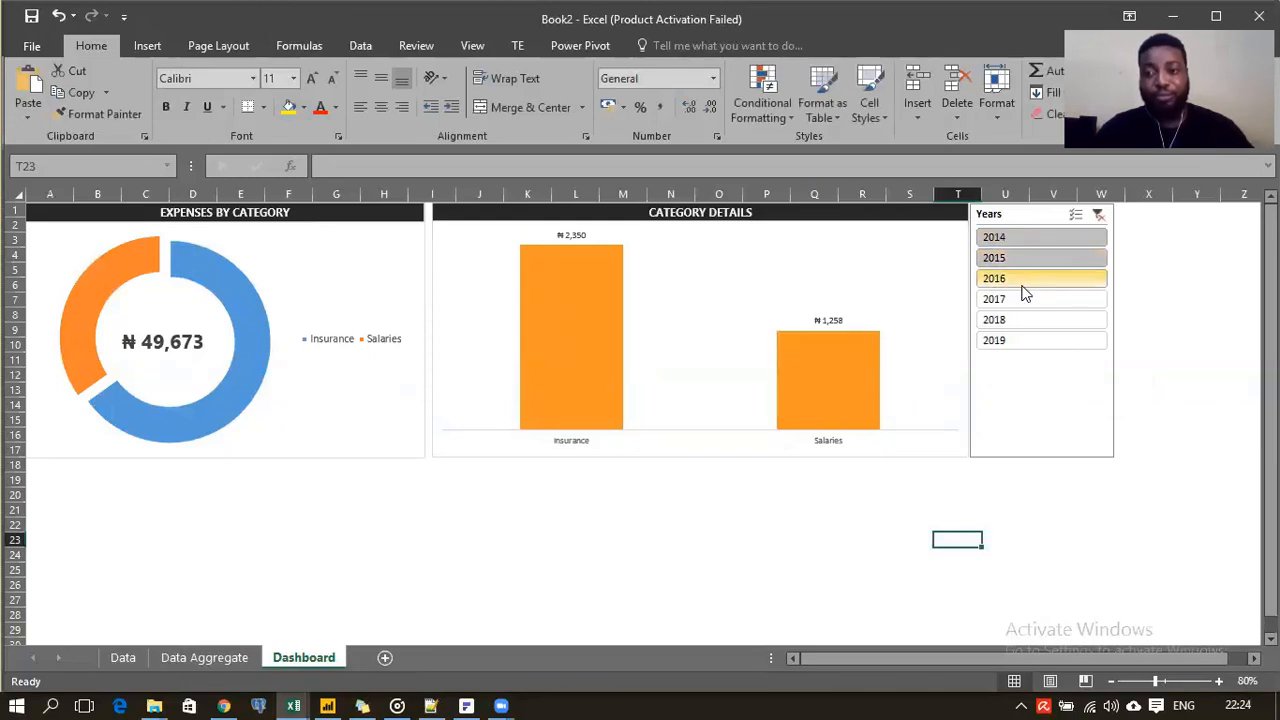
left_click(1021, 282, "ctrl")
left_click(1022, 300, "ctrl")
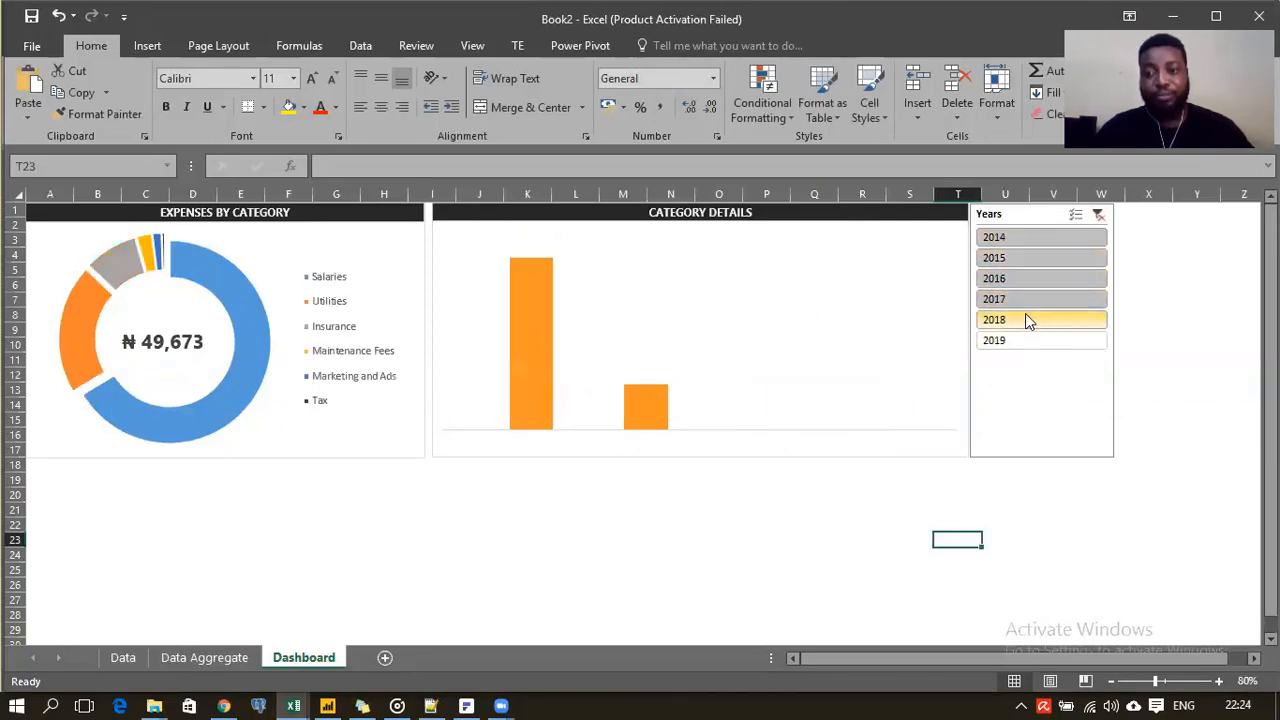
left_click(1025, 313, "ctrl")
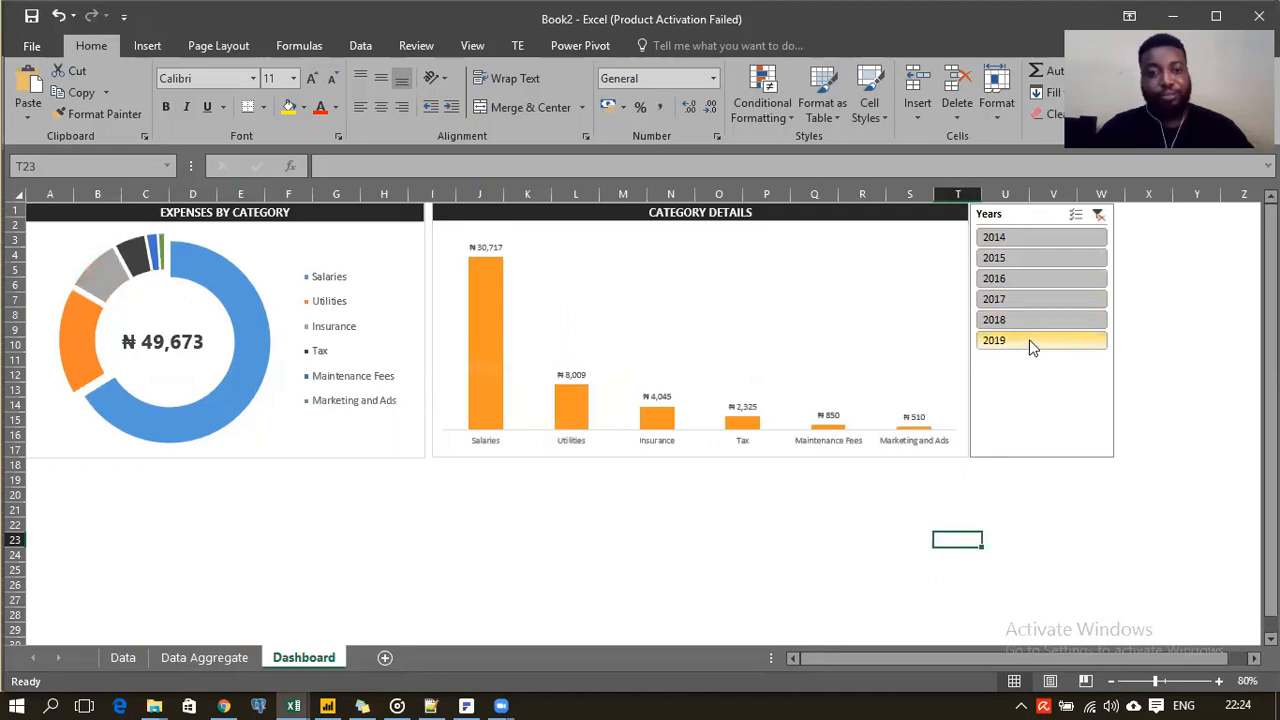
left_click(1028, 343, "ctrl")
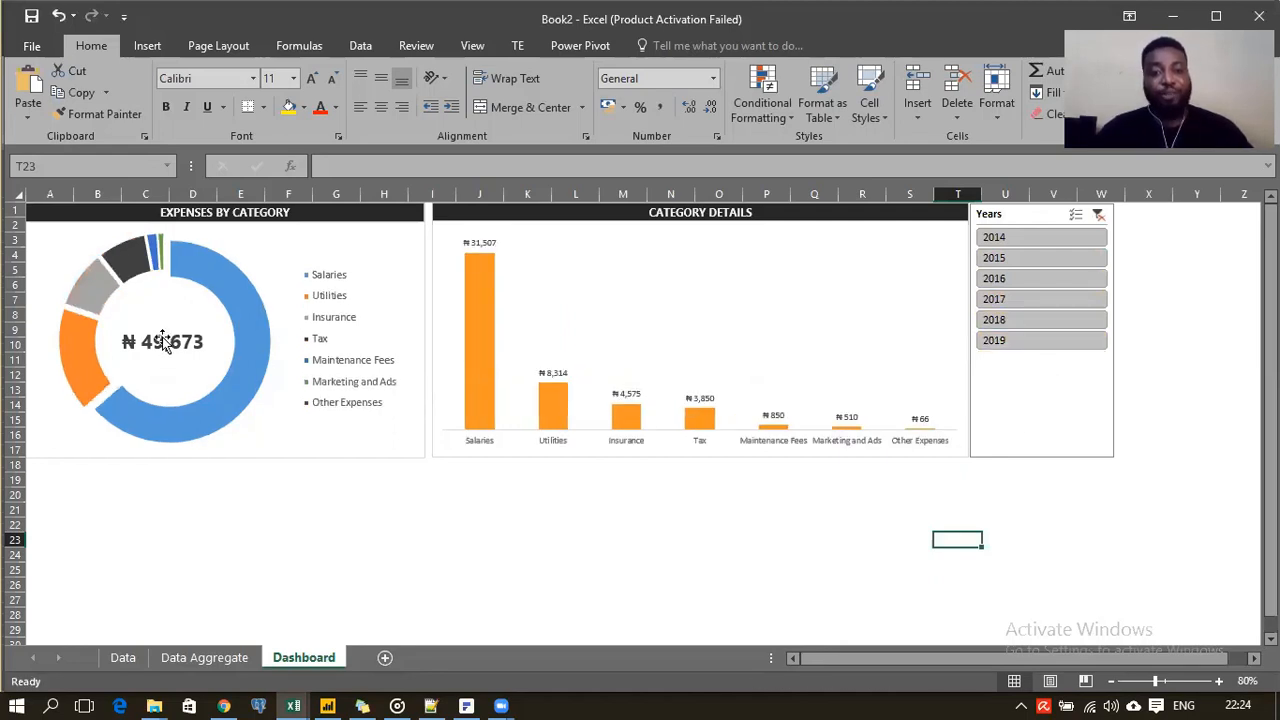
Step: Connect the Years slicer to the TotalAmount, YearlyExpense and QtrByAmount pivot tables as well, keeping CategoriesByAmount connected
left_click(1015, 220)
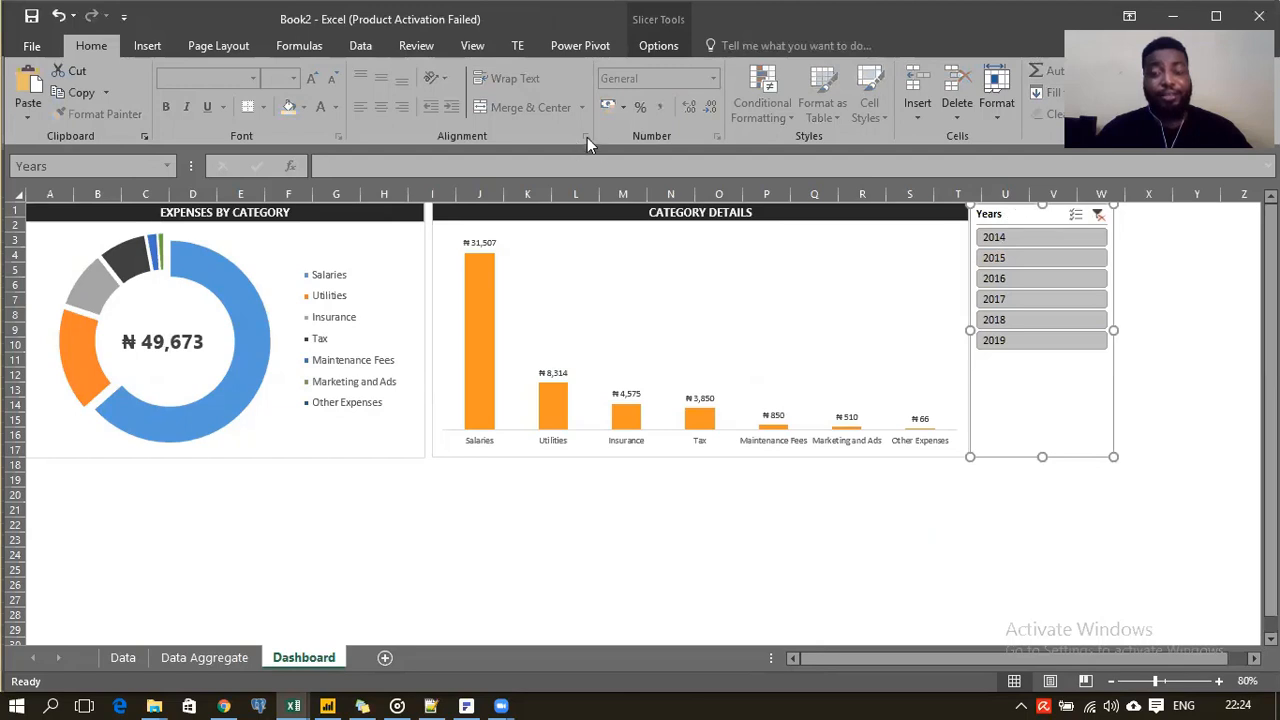
left_click(656, 46)
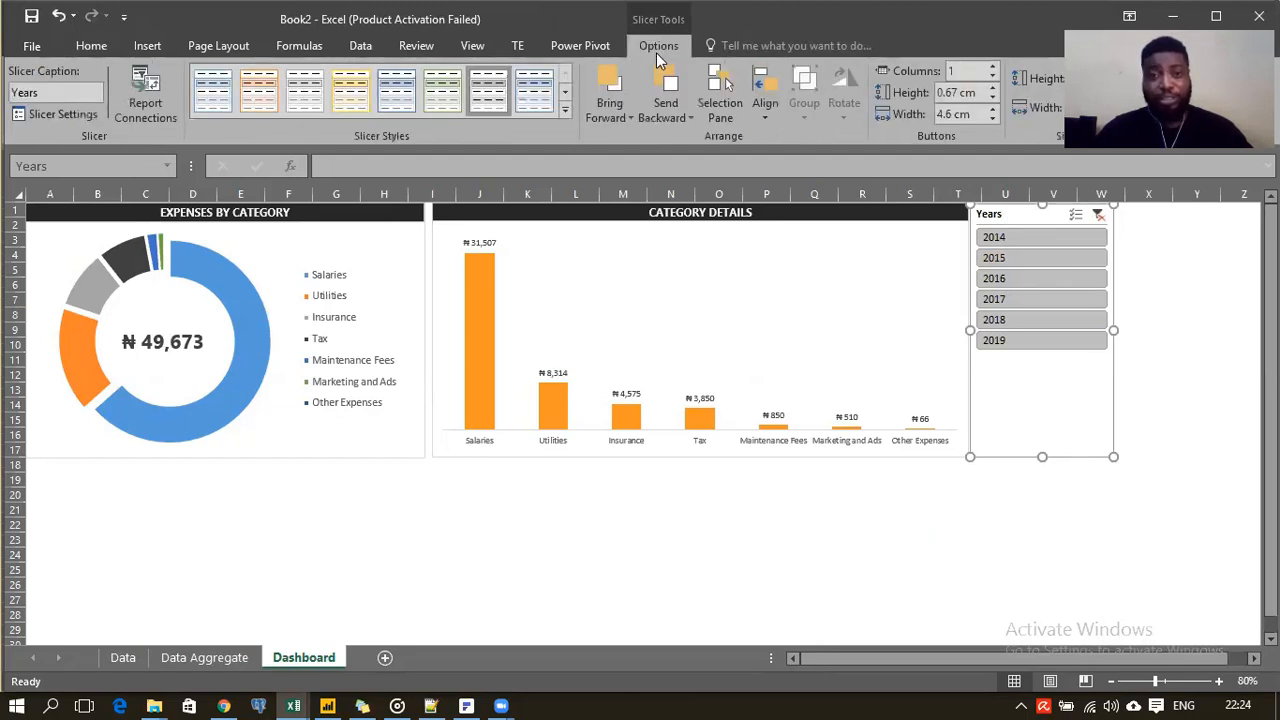
left_click(152, 115)
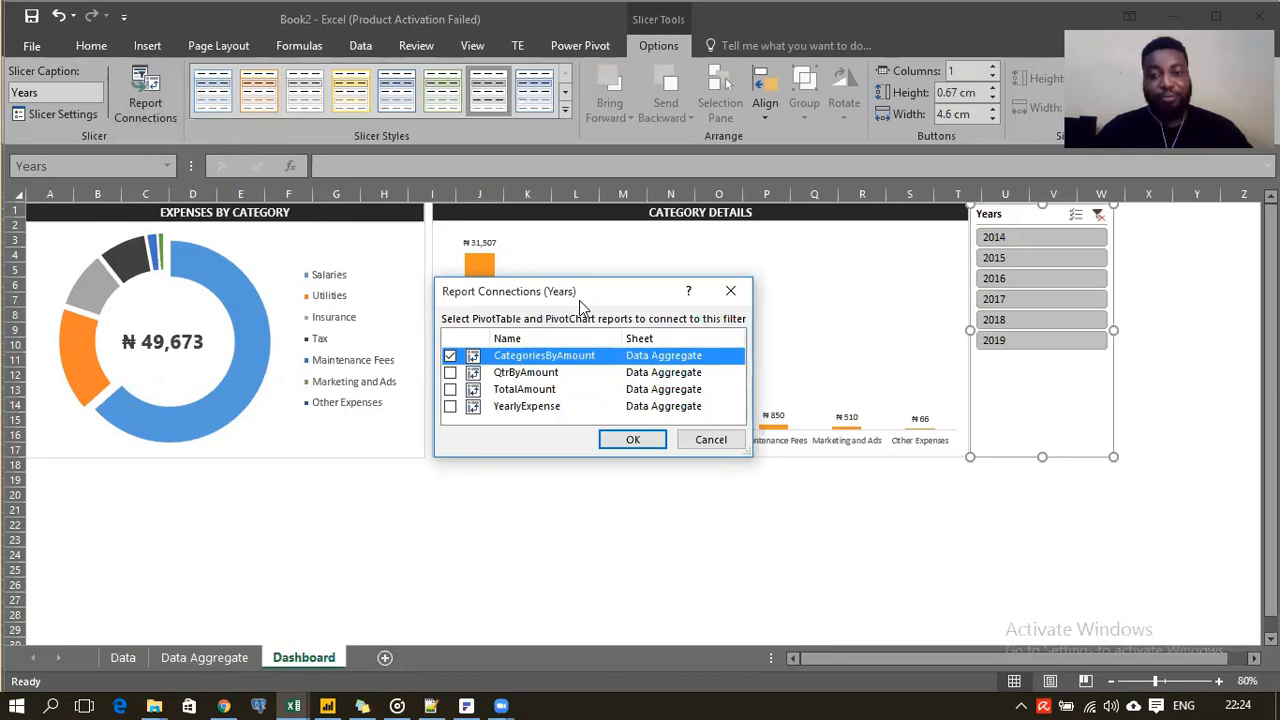
left_click_drag(579, 300, 661, 483)
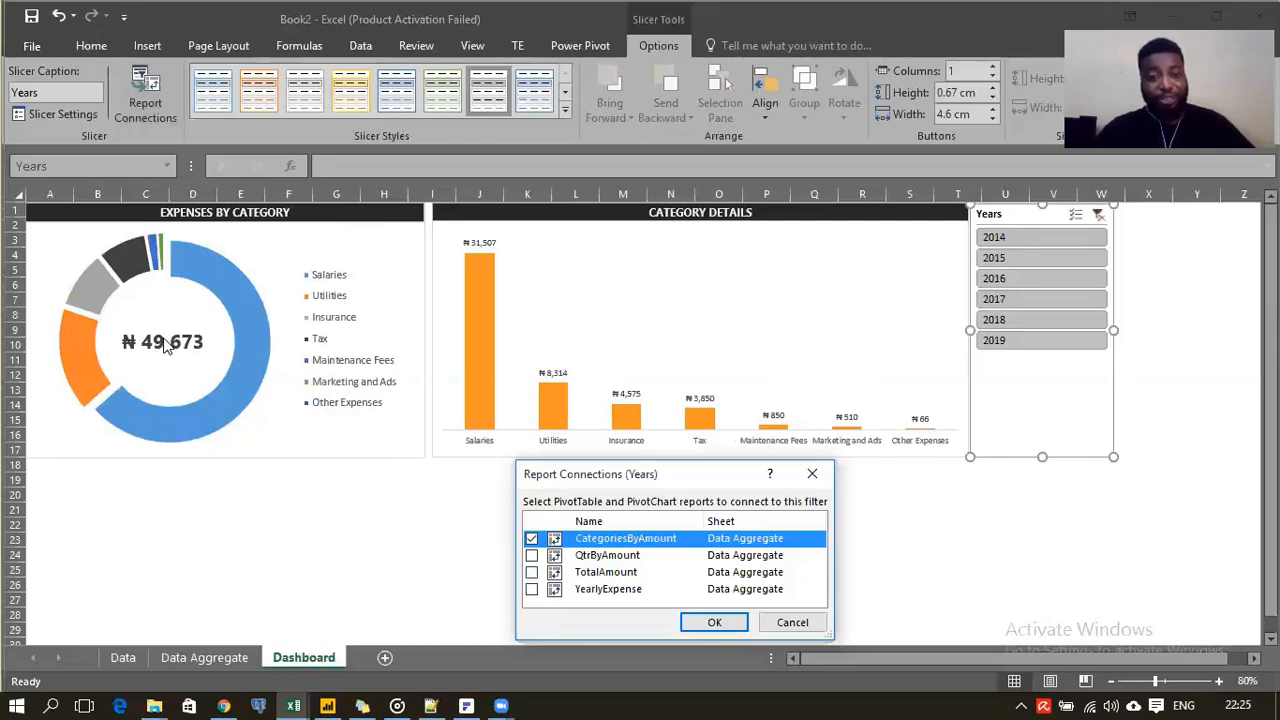
left_click(531, 573)
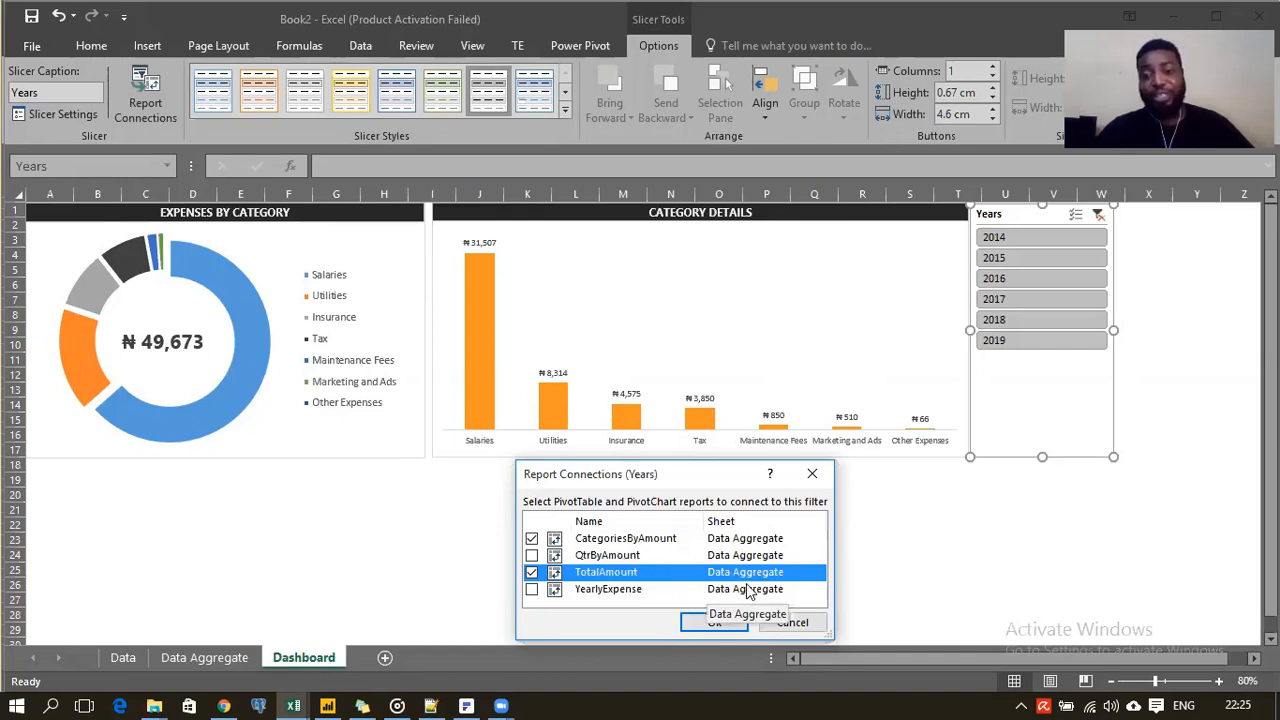
left_click(531, 590)
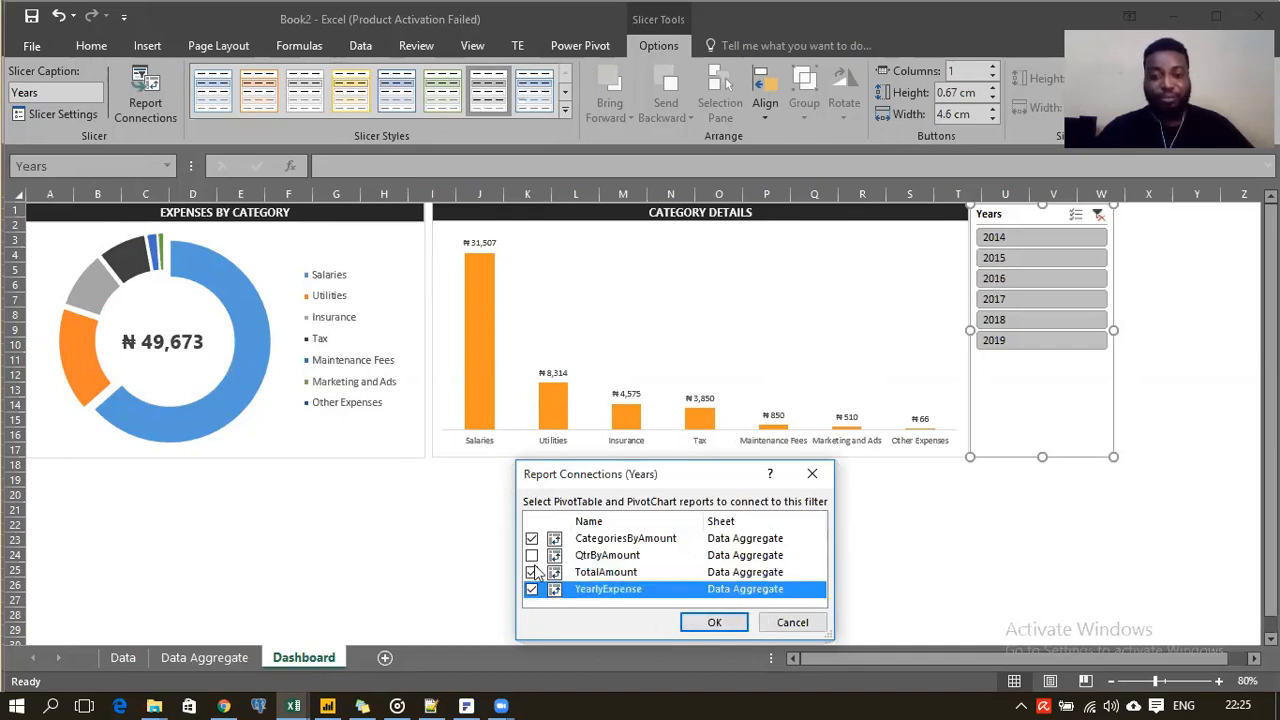
left_click(531, 555)
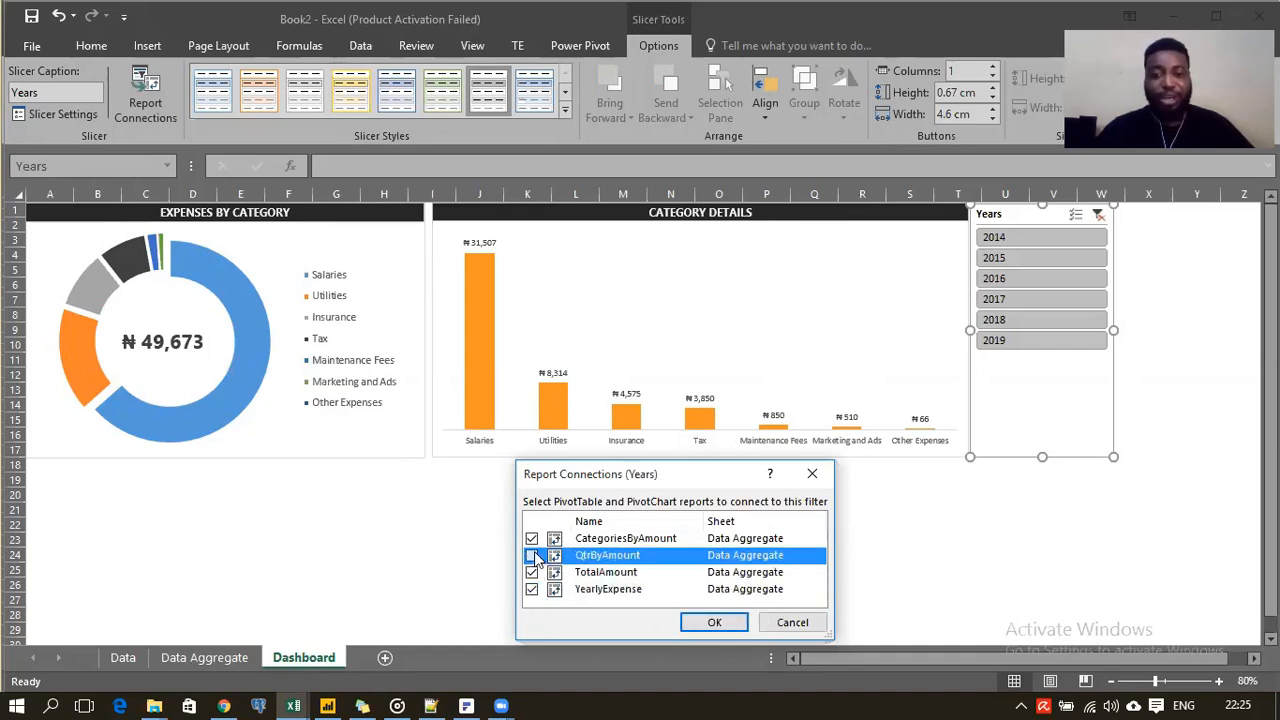
left_click(714, 622)
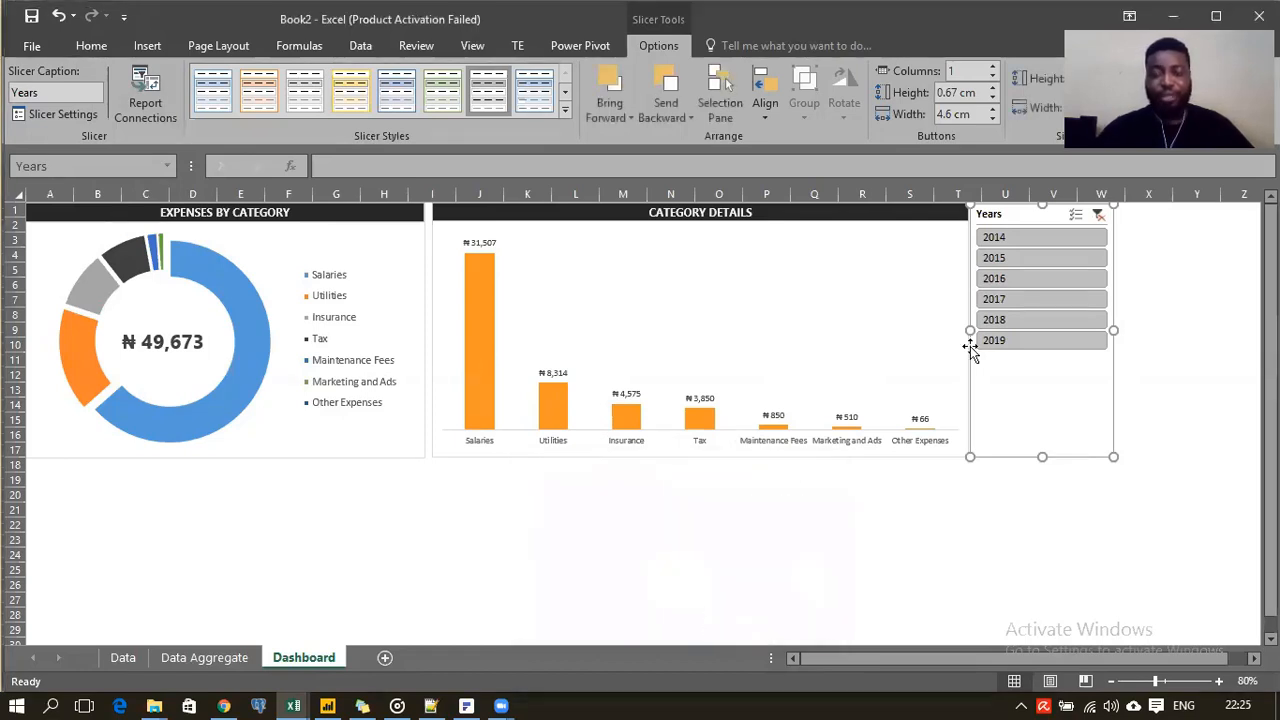
Step: Test the connected Years slicer with 2014 alone, 2015 alone, and a combined selection of 2015, 2016 and 2017
left_click(1025, 238)
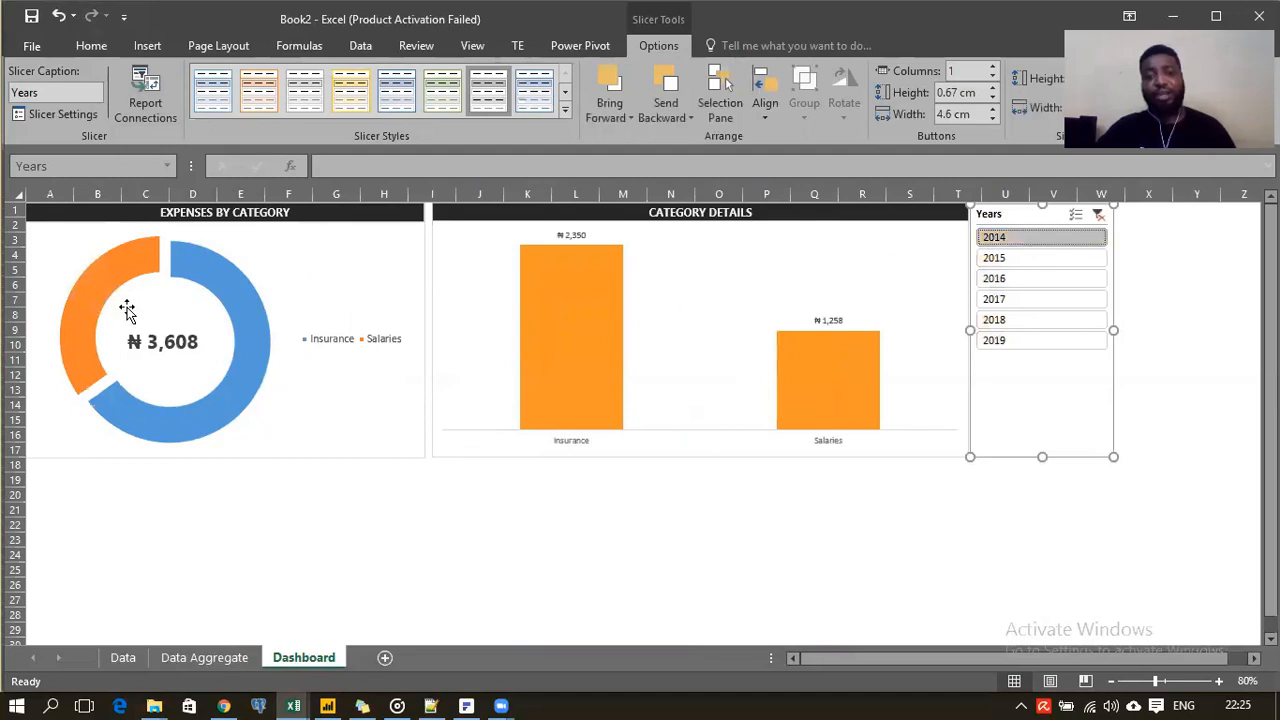
left_click(1027, 259)
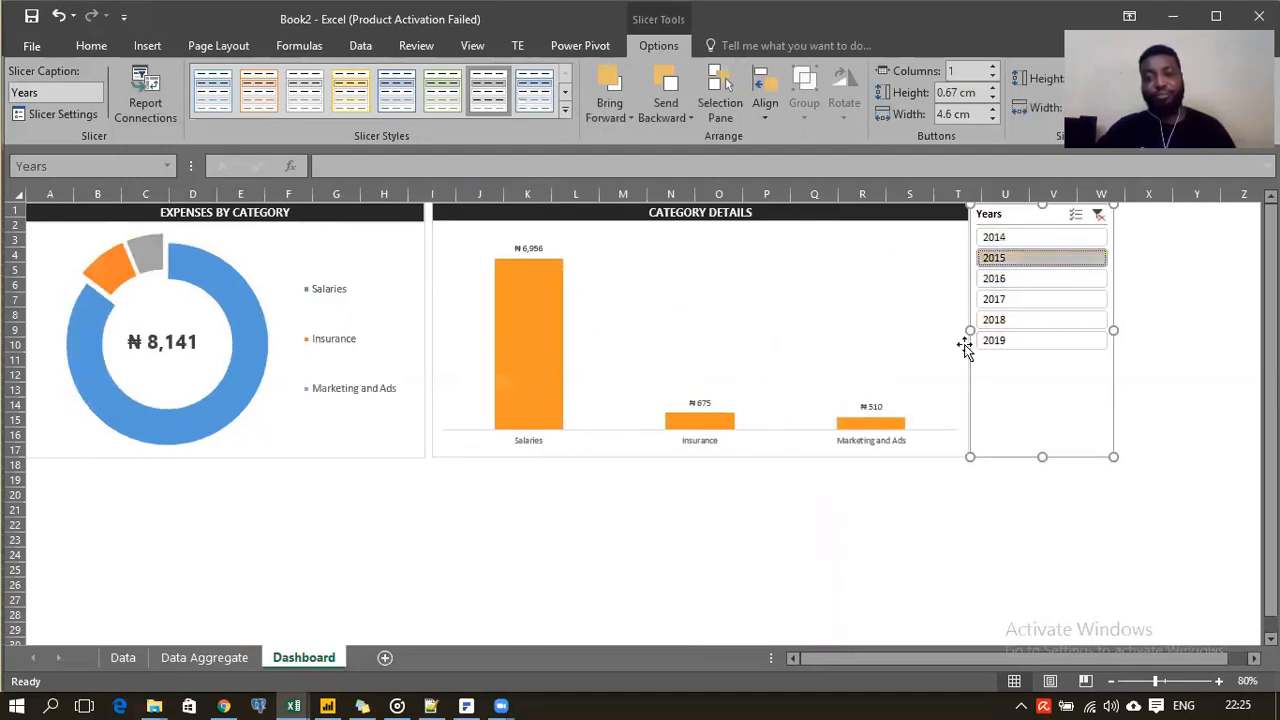
left_click(1040, 279, "ctrl")
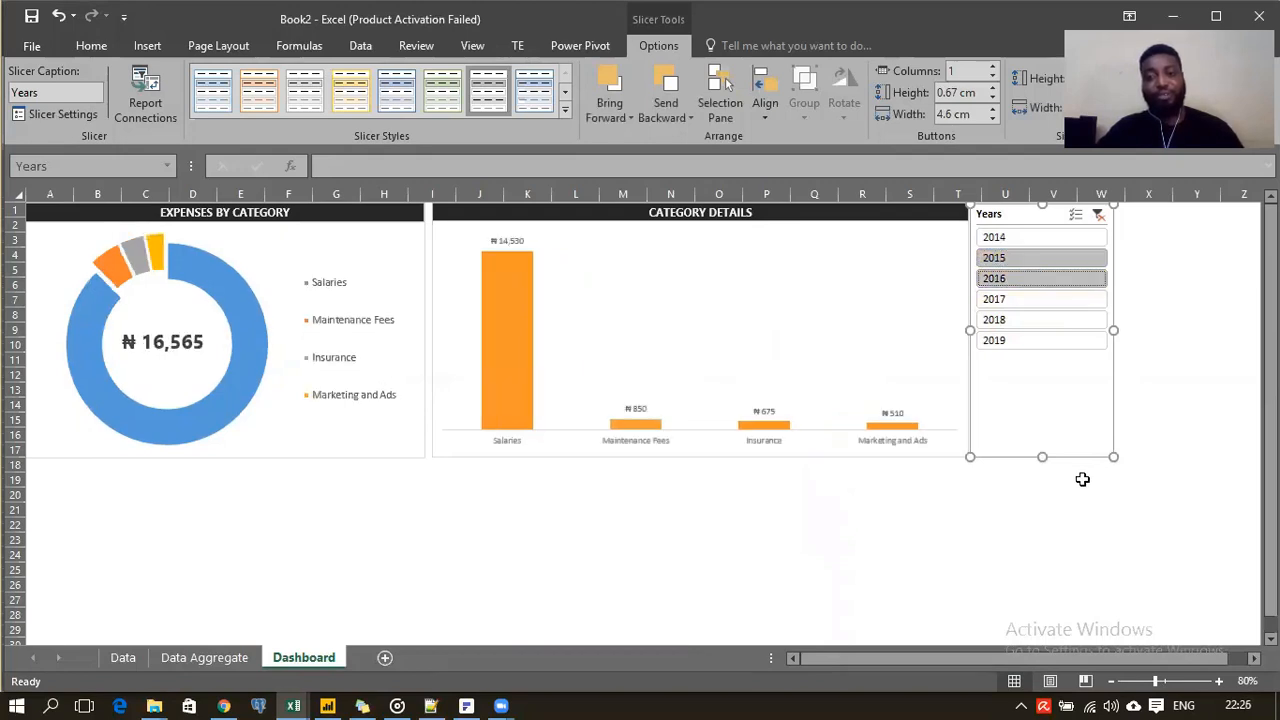
left_click(1029, 300, "ctrl")
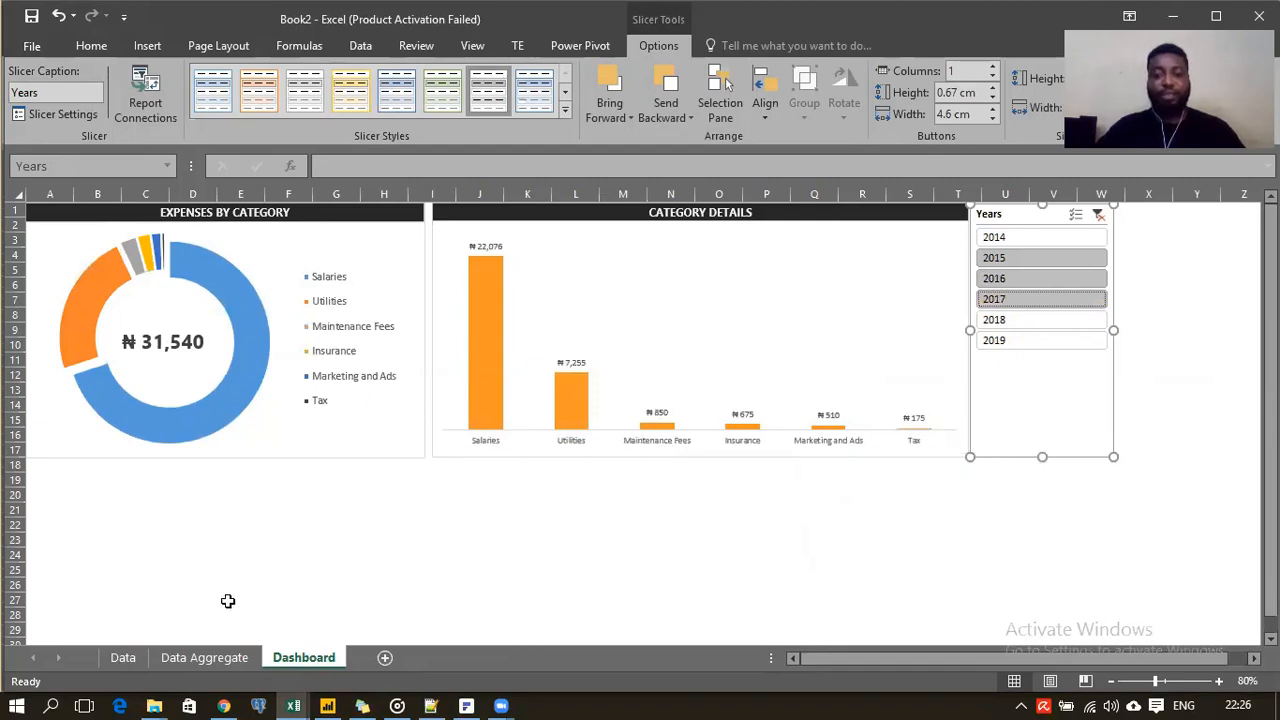
Step: Add the heading "Quarterly Expense" in cell E1 above the quarterly pivot table on the Data Aggregate sheet
left_click(199, 658)
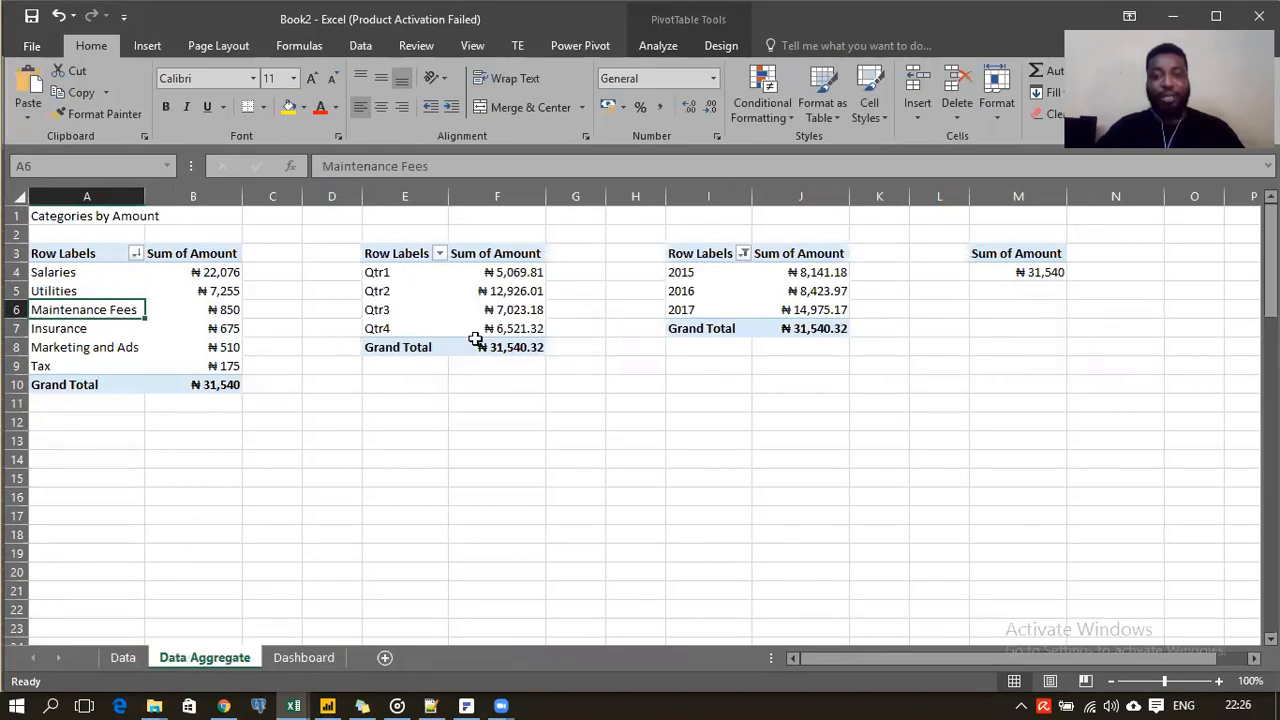
mouse_move(512, 336)
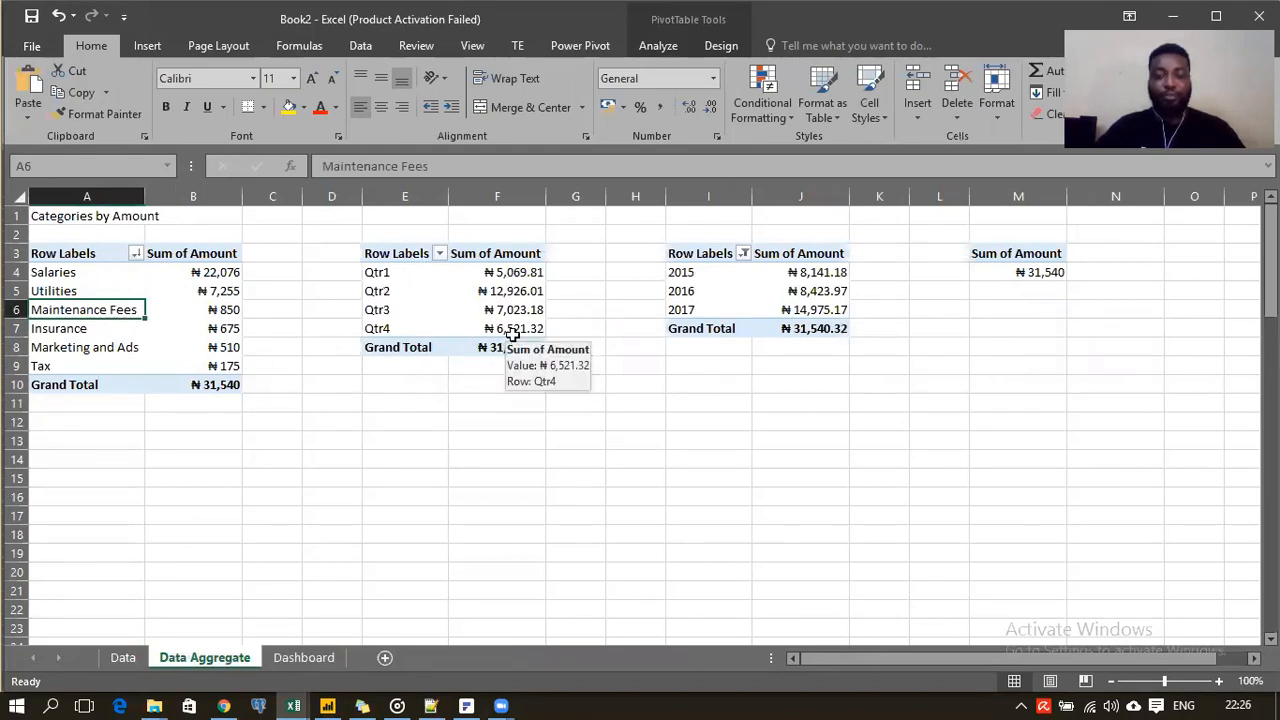
left_click(408, 215)
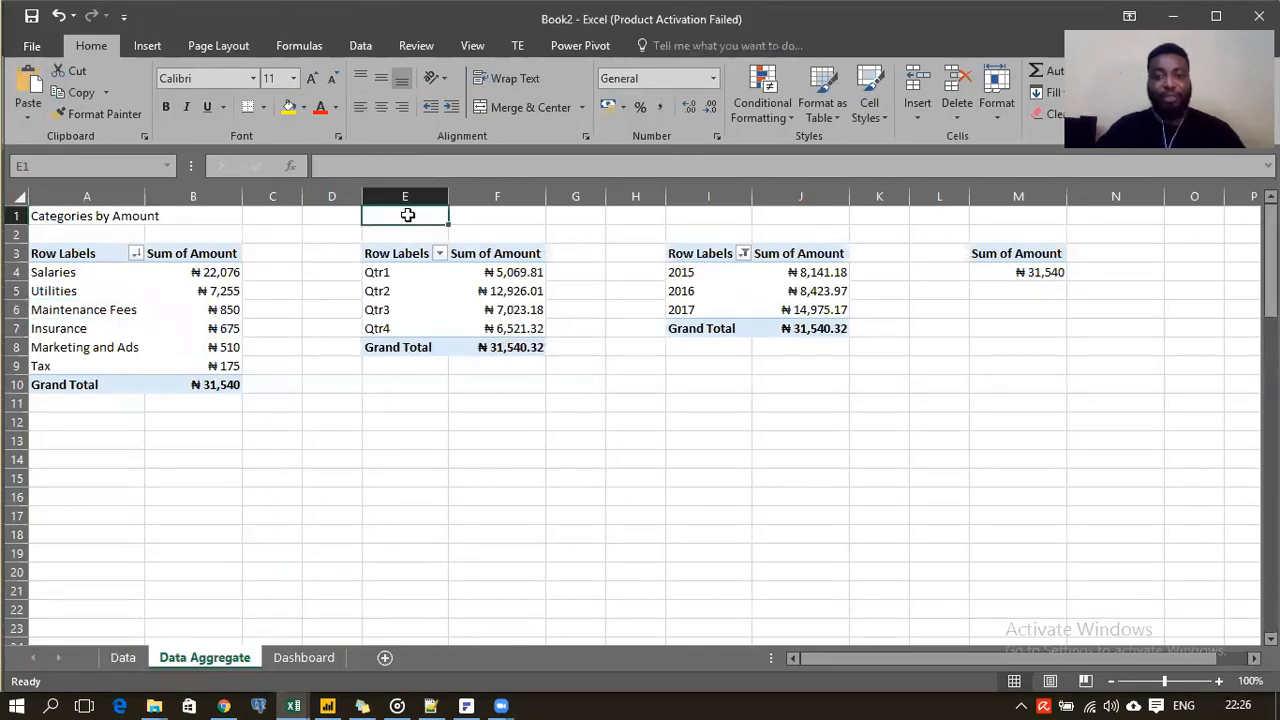
type("Quar")
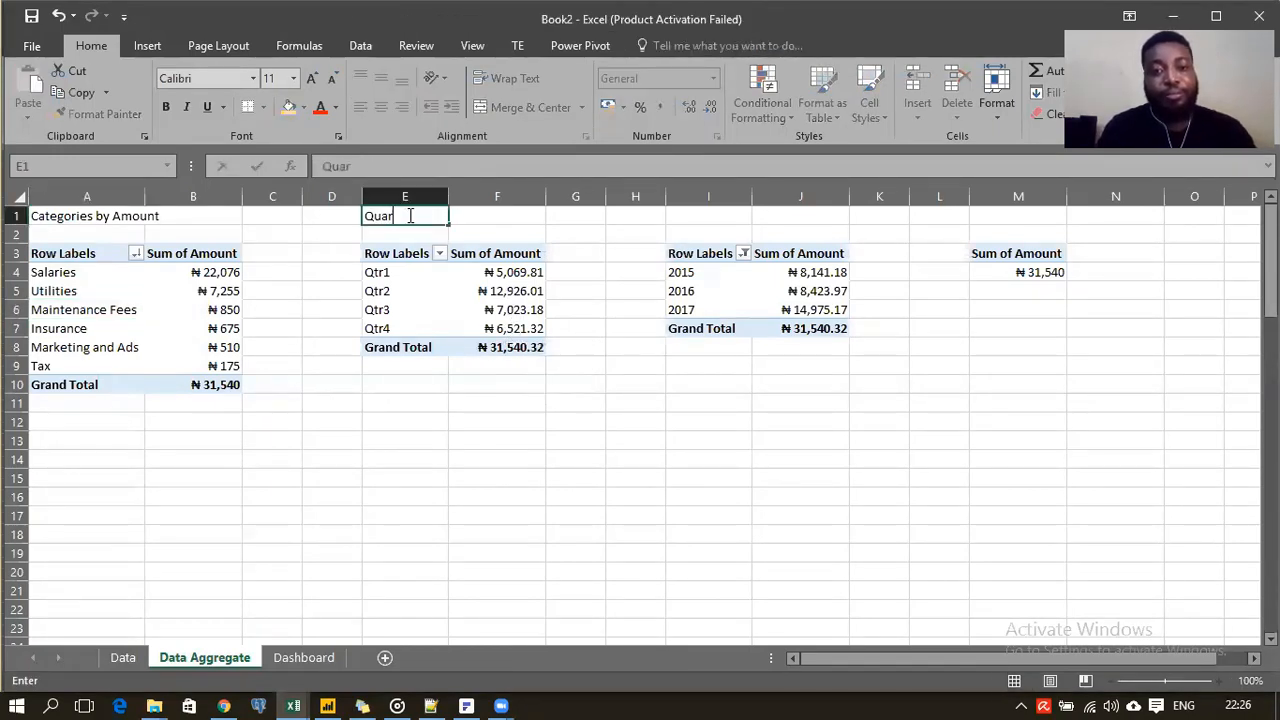
type("terly Expense")
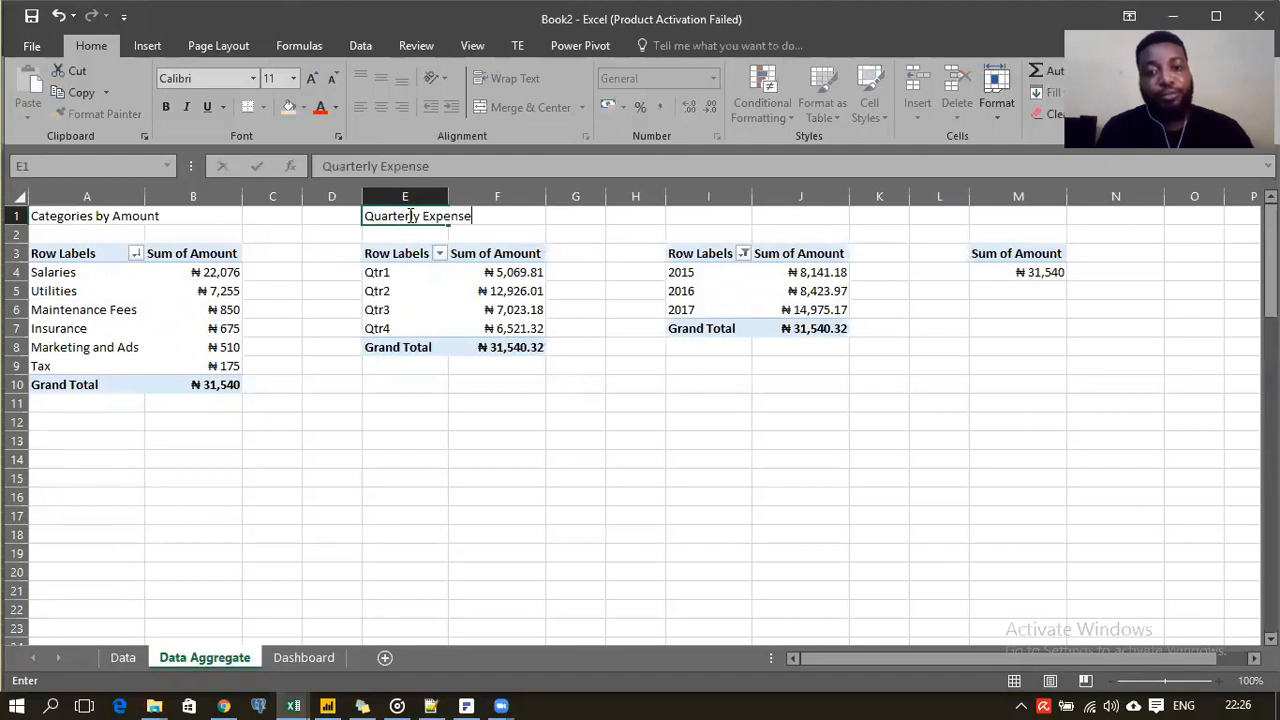
Step: Add the heading "Yearly Expense" in cell I1 above the pivot table of years
key("Right")
key("Right")
key("Right")
key("Right")
type("Yearly Expense")
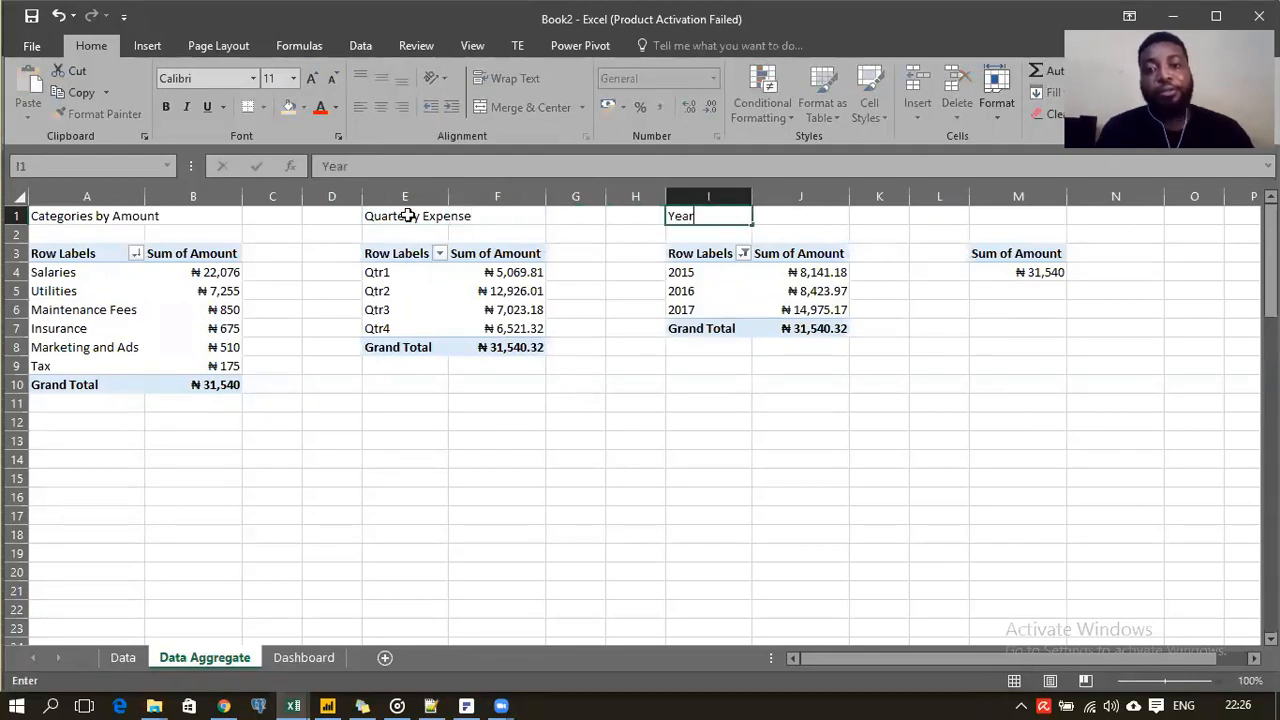
Step: Add the heading "Total Amount" in cell M1 above the single-value Sum of Amount pivot table
key("Right")
key("Right")
key("Right")
key("Right")
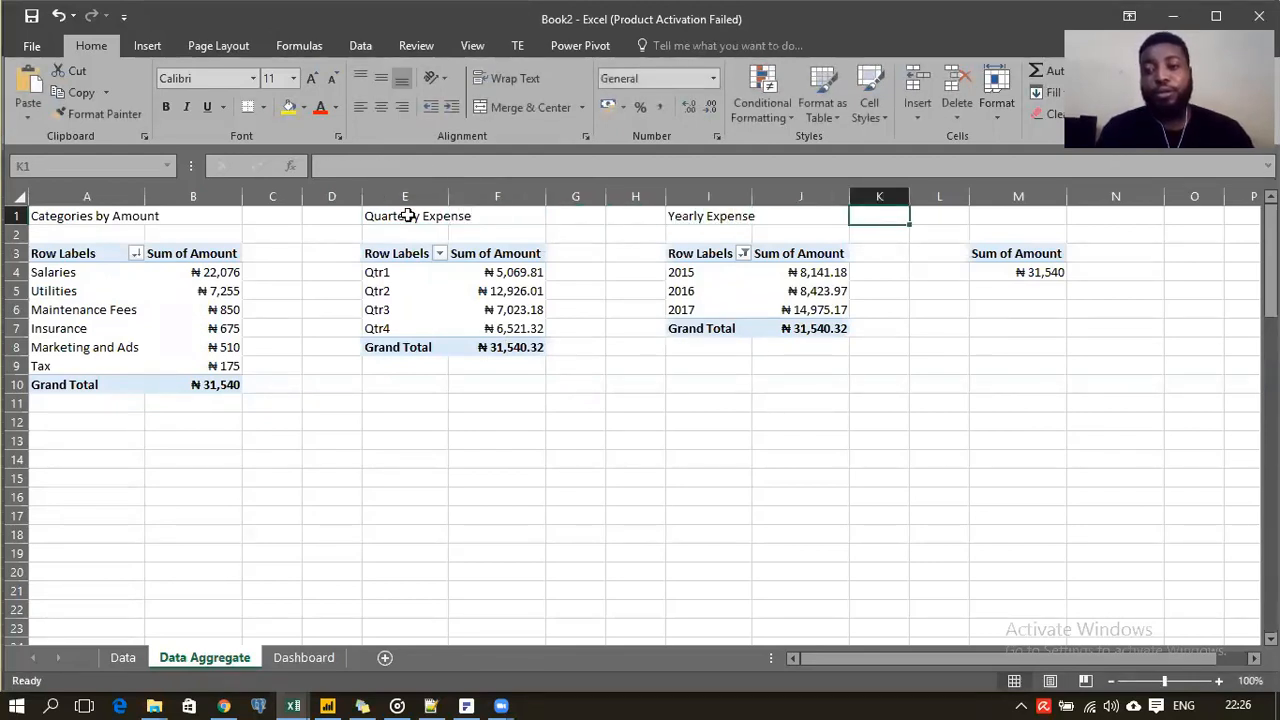
type("Total Amount")
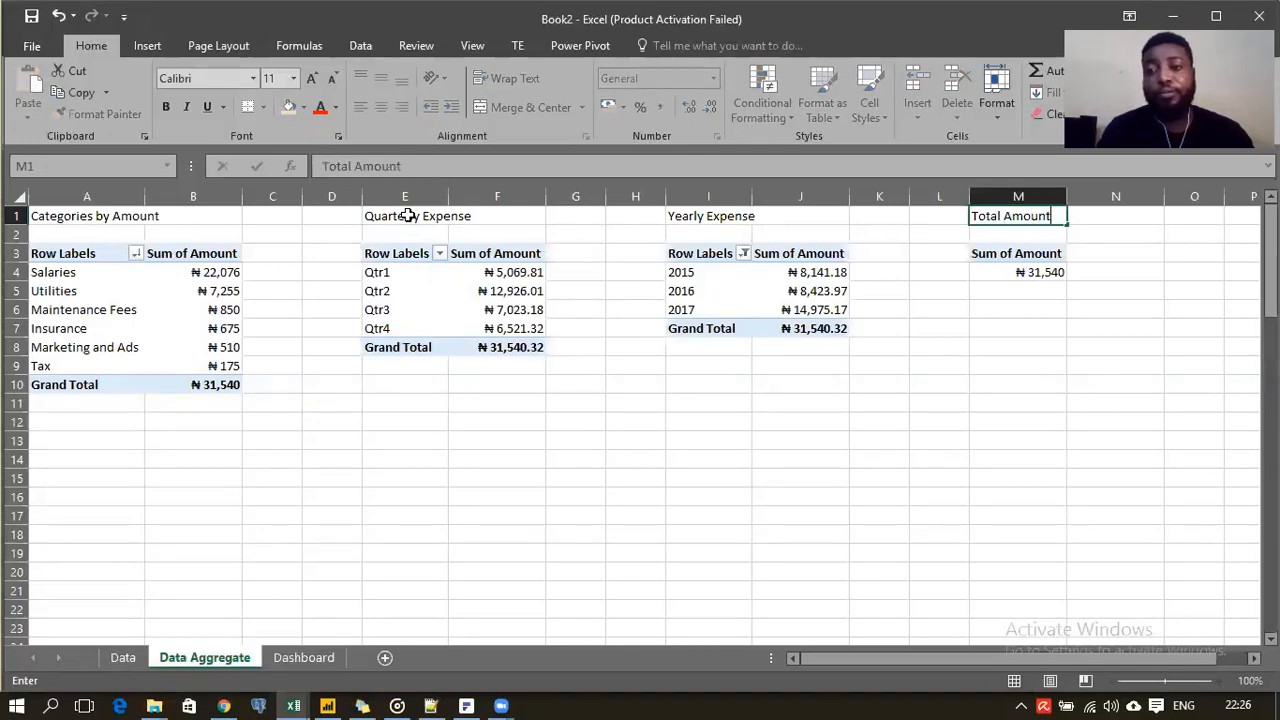
key("Return")
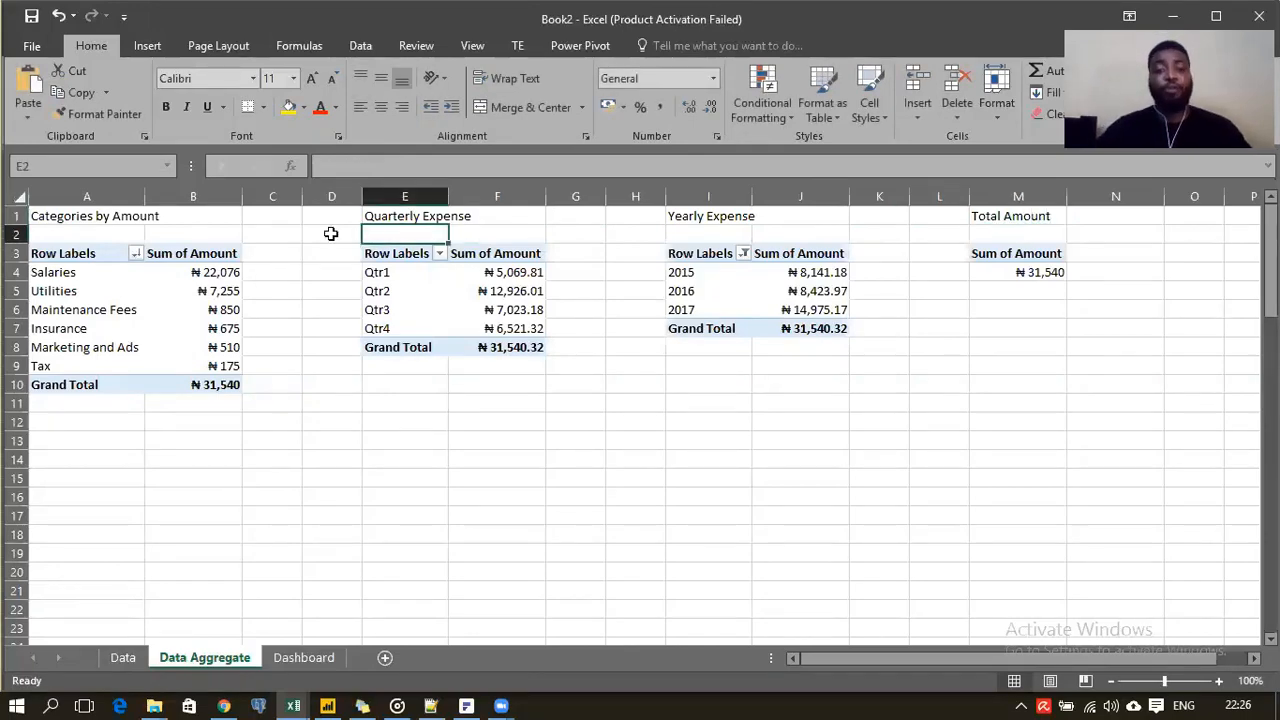
Step: Return to the Dashboard sheet, filter it to 2014 only, and deselect the Years slicer
left_click(300, 662)
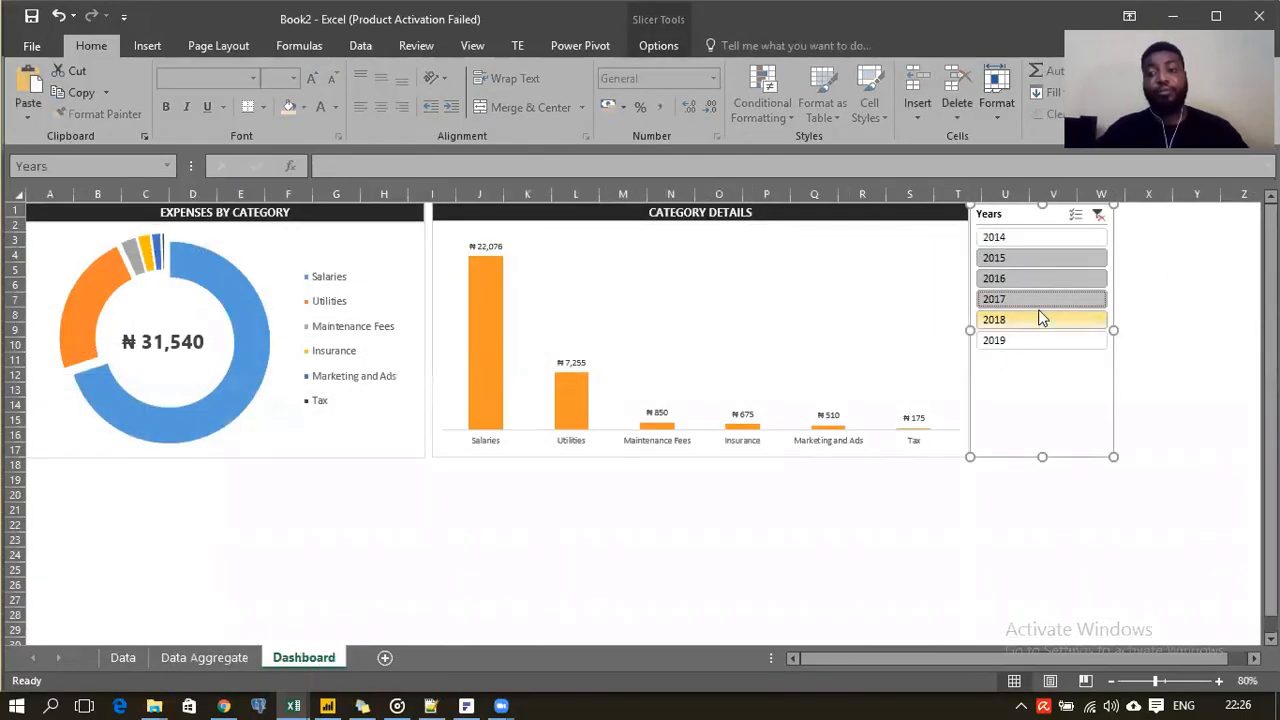
left_click(1027, 236)
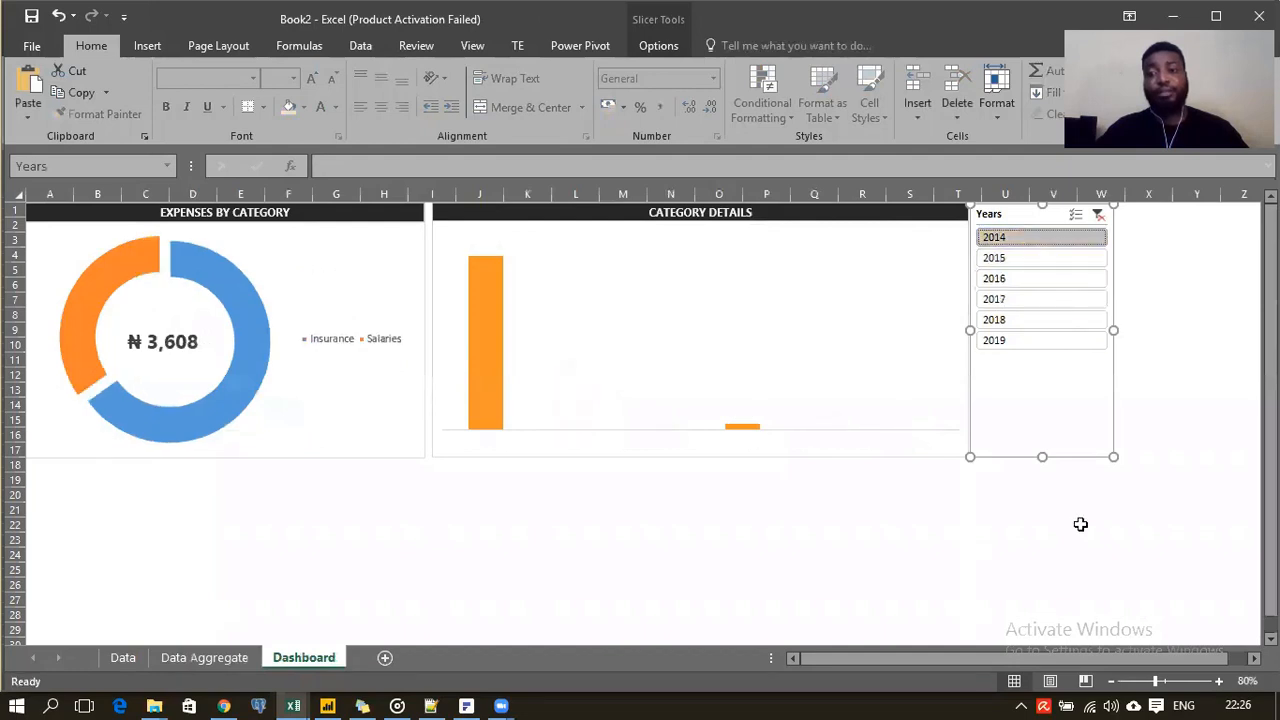
left_click(1164, 312)
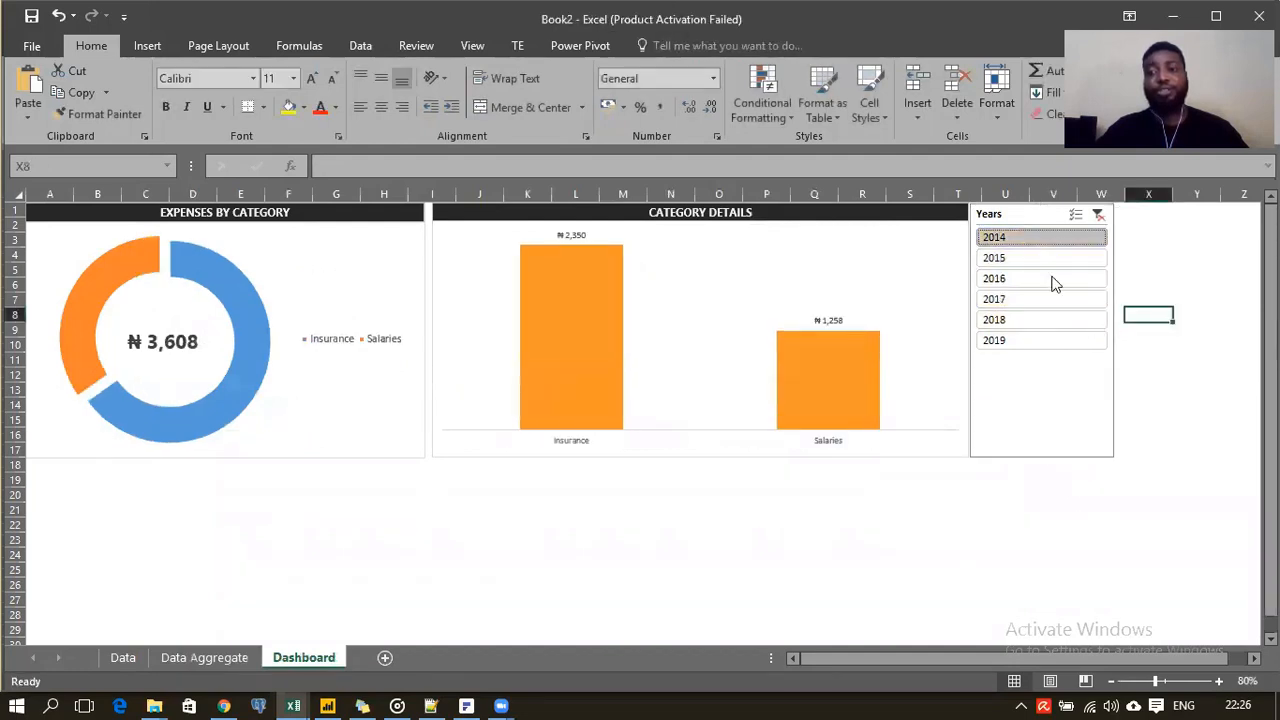
Step: Start a new custom slicer style for the Years slicer and look through its list of slicer elements
left_click(1017, 215)
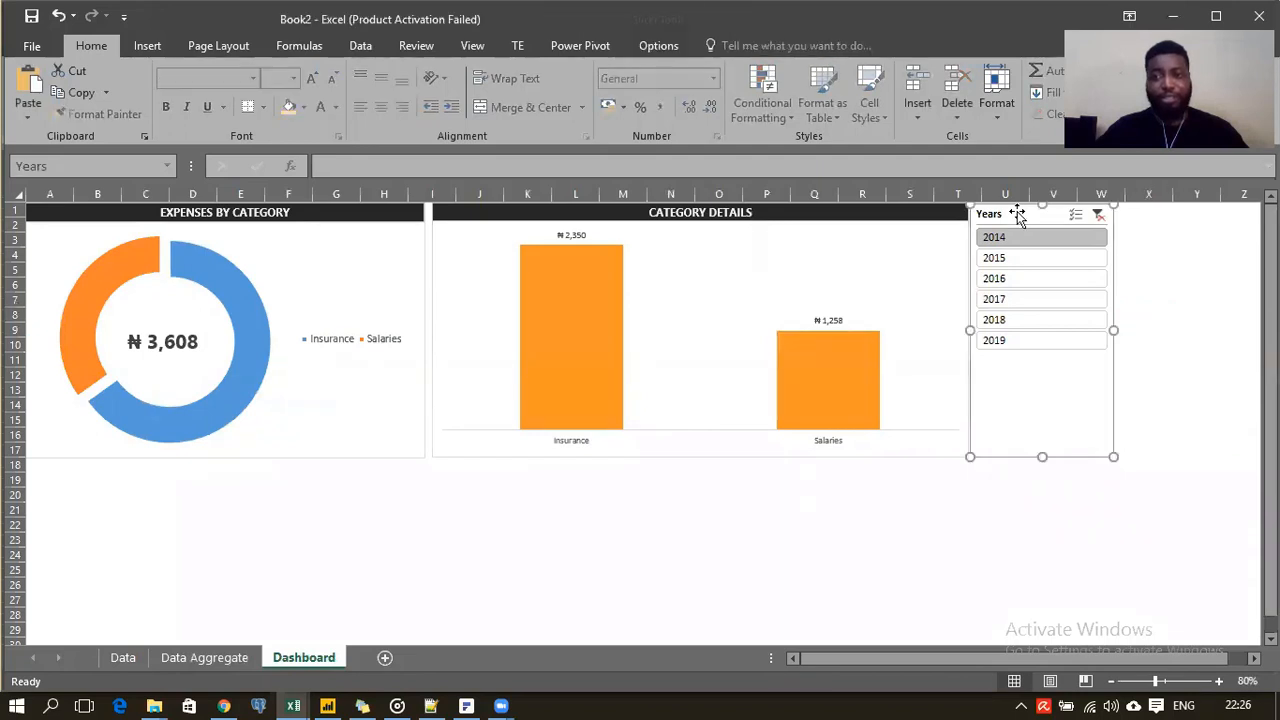
left_click(652, 49)
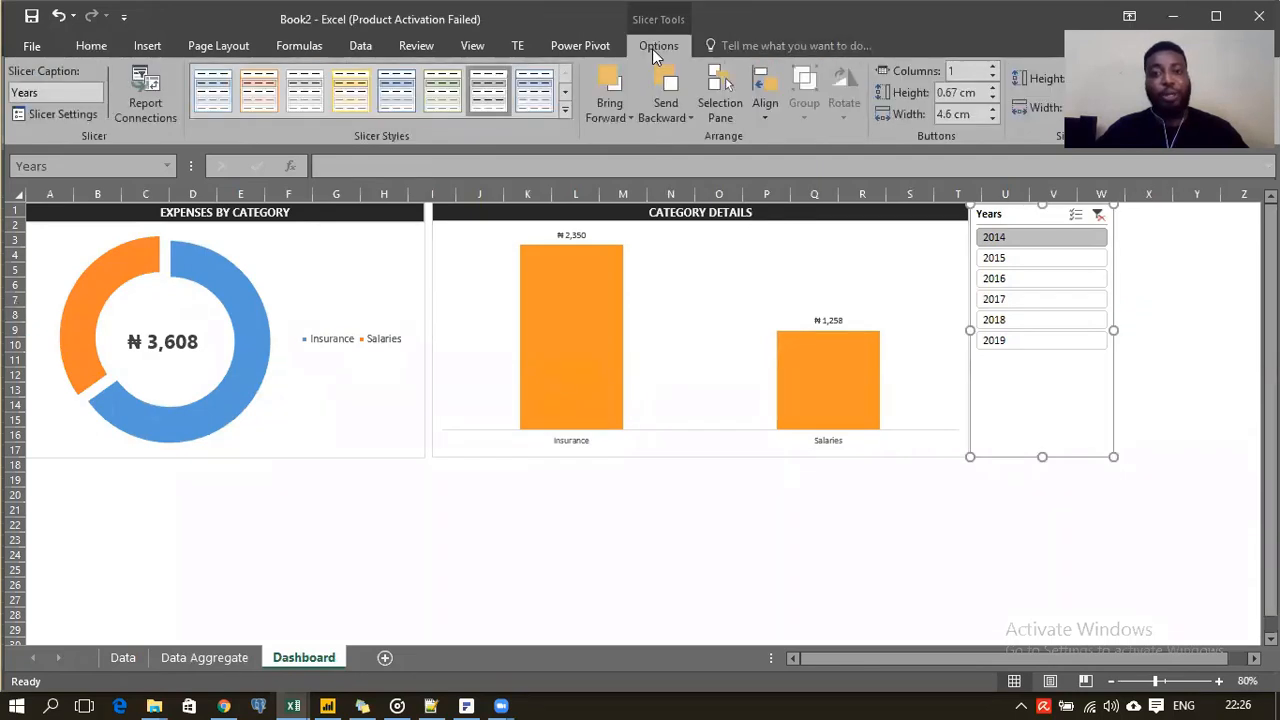
left_click(566, 109)
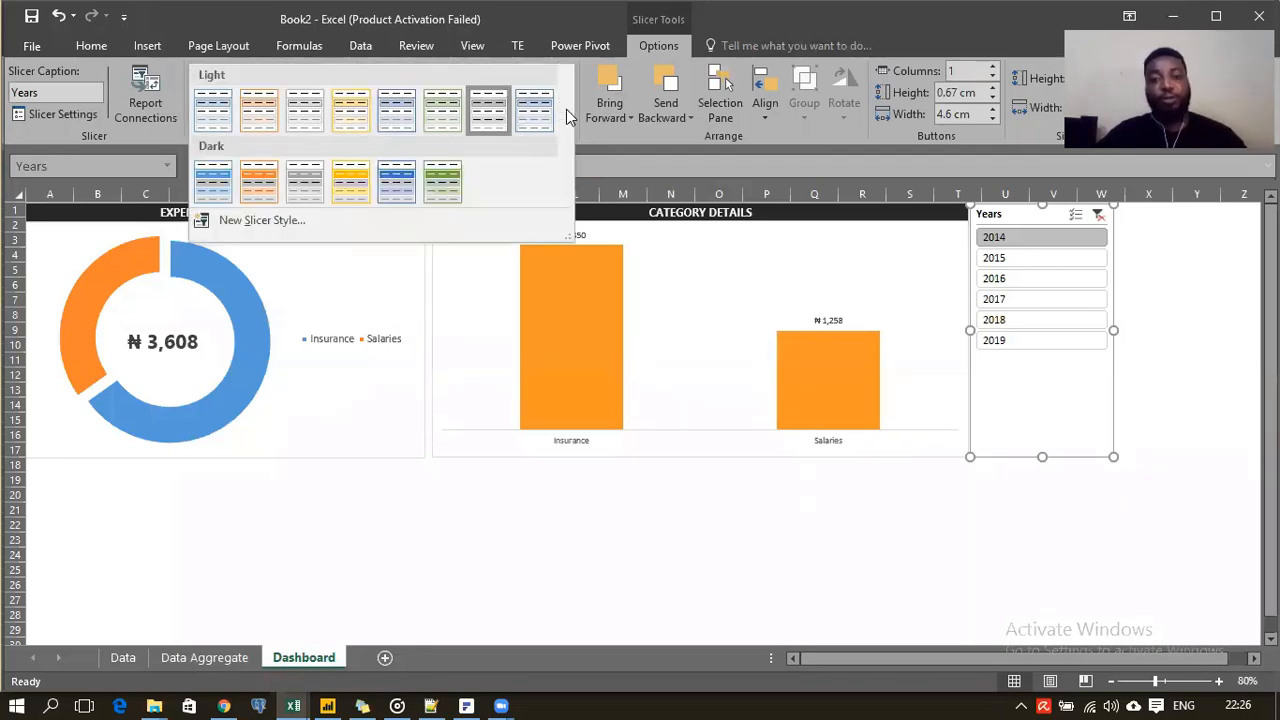
left_click(349, 222)
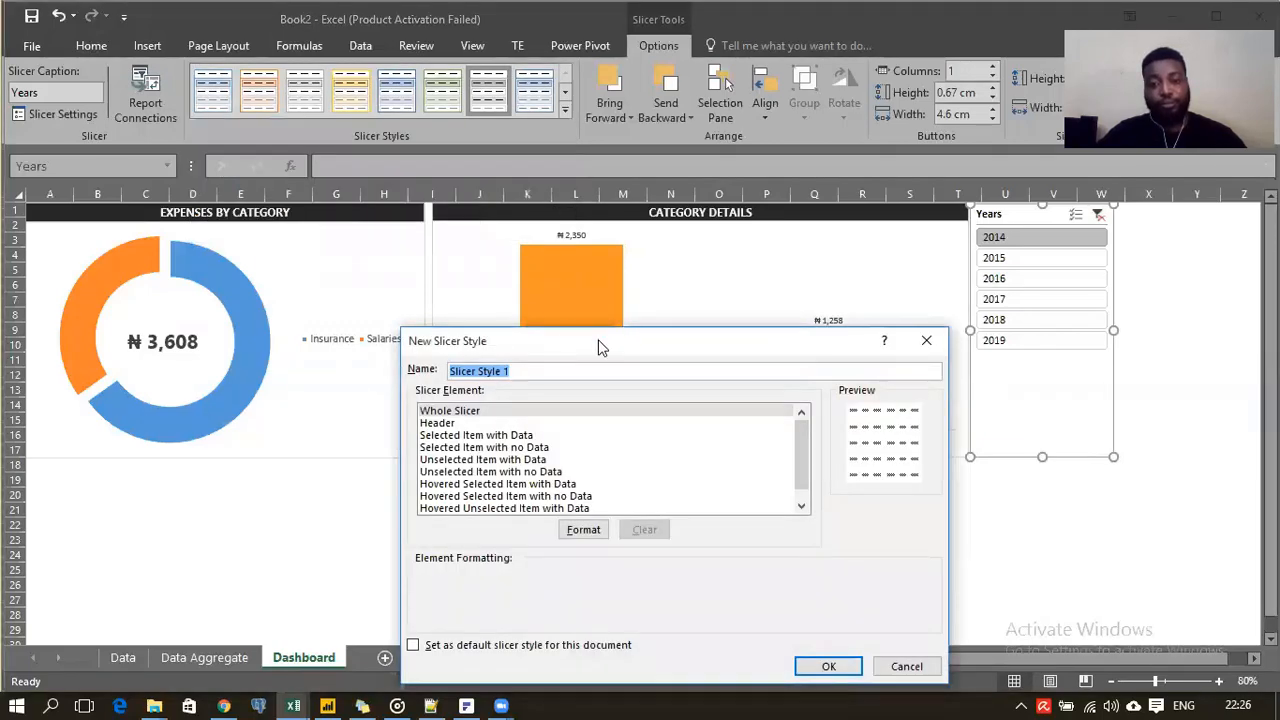
left_click_drag(594, 341, 446, 257)
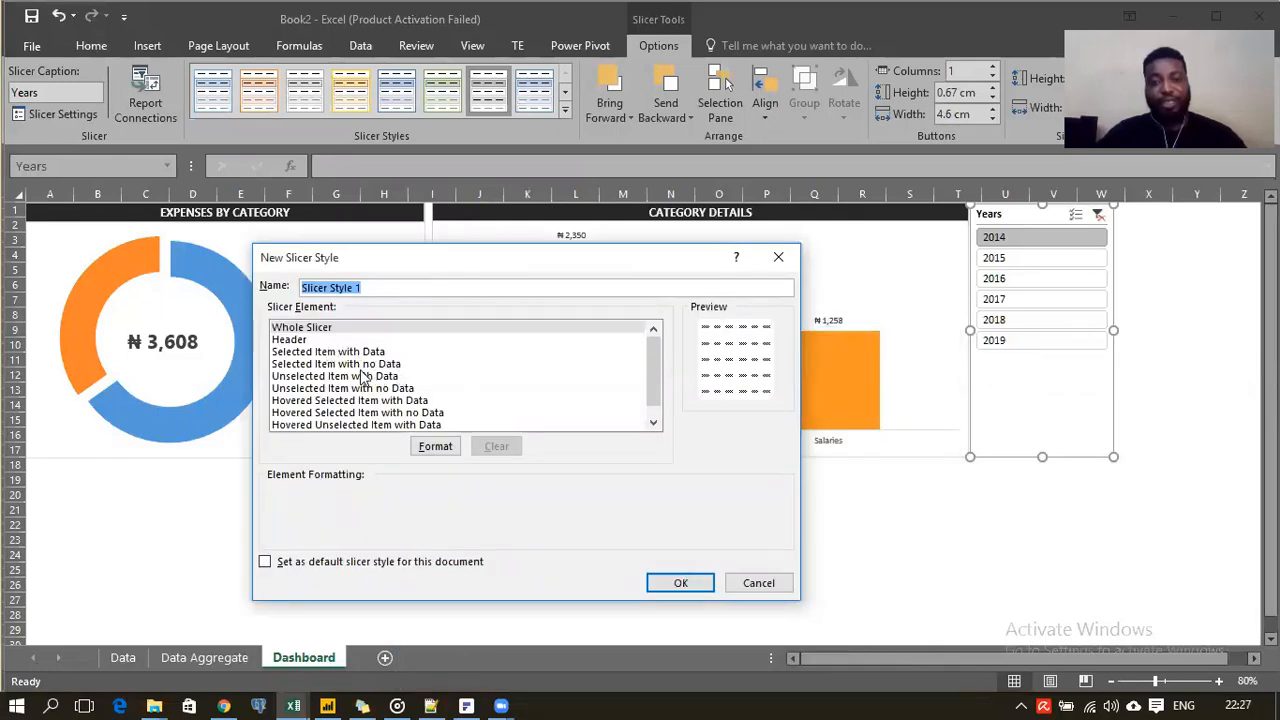
scroll(363, 376, "down", 1)
scroll(360, 376, "up", 1)
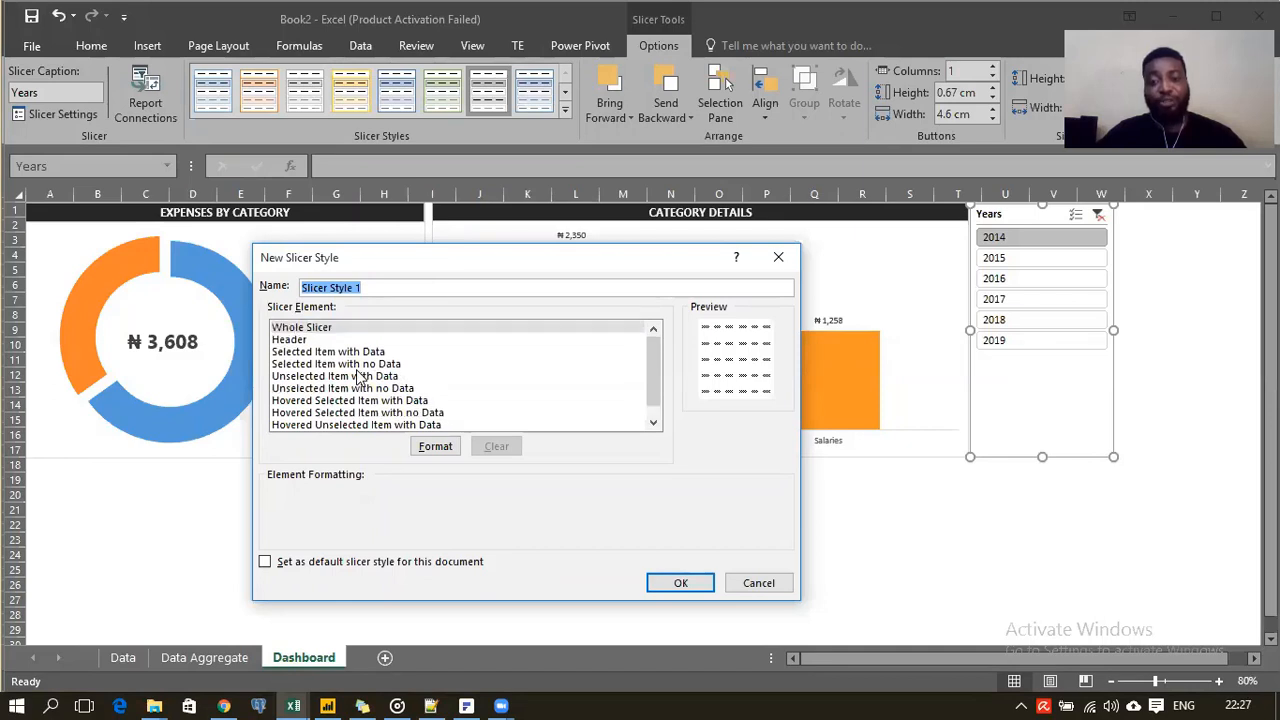
scroll(360, 376, "down", 1)
scroll(360, 376, "up", 1)
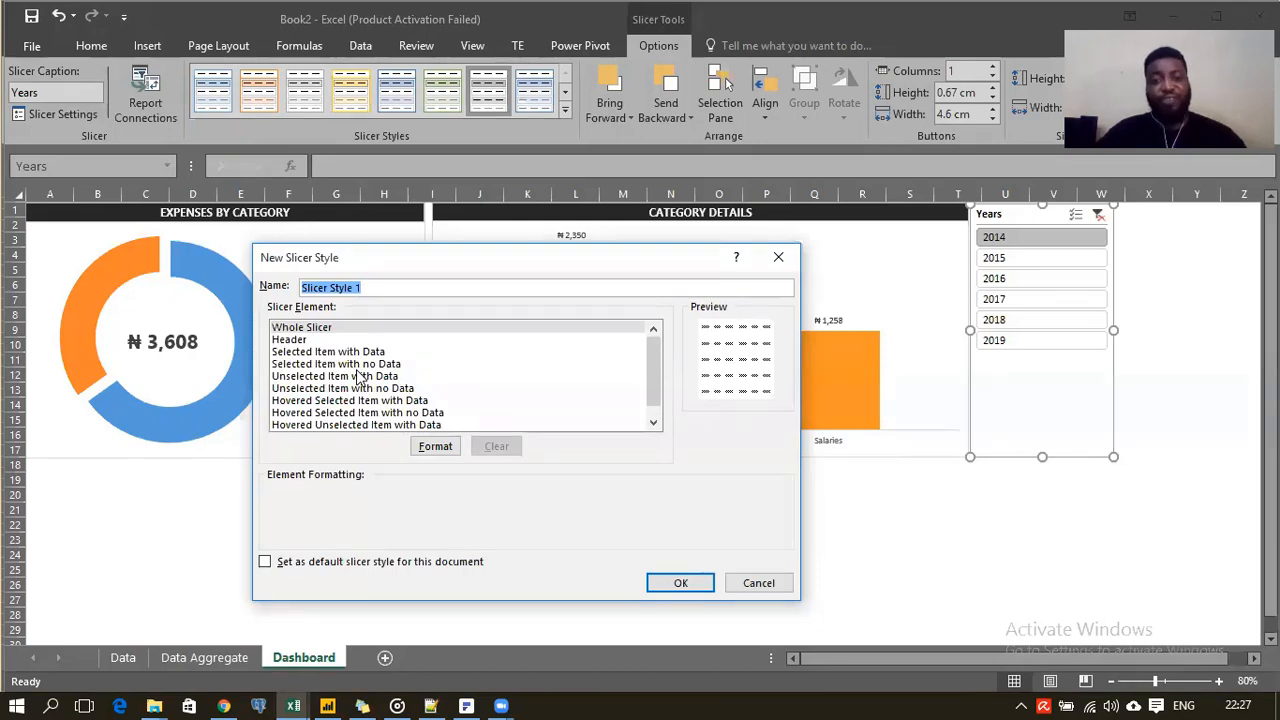
Step: Format the slicer style's Header element with the Segoe UI font in the color Background 1, Darker 5%
left_click(300, 340)
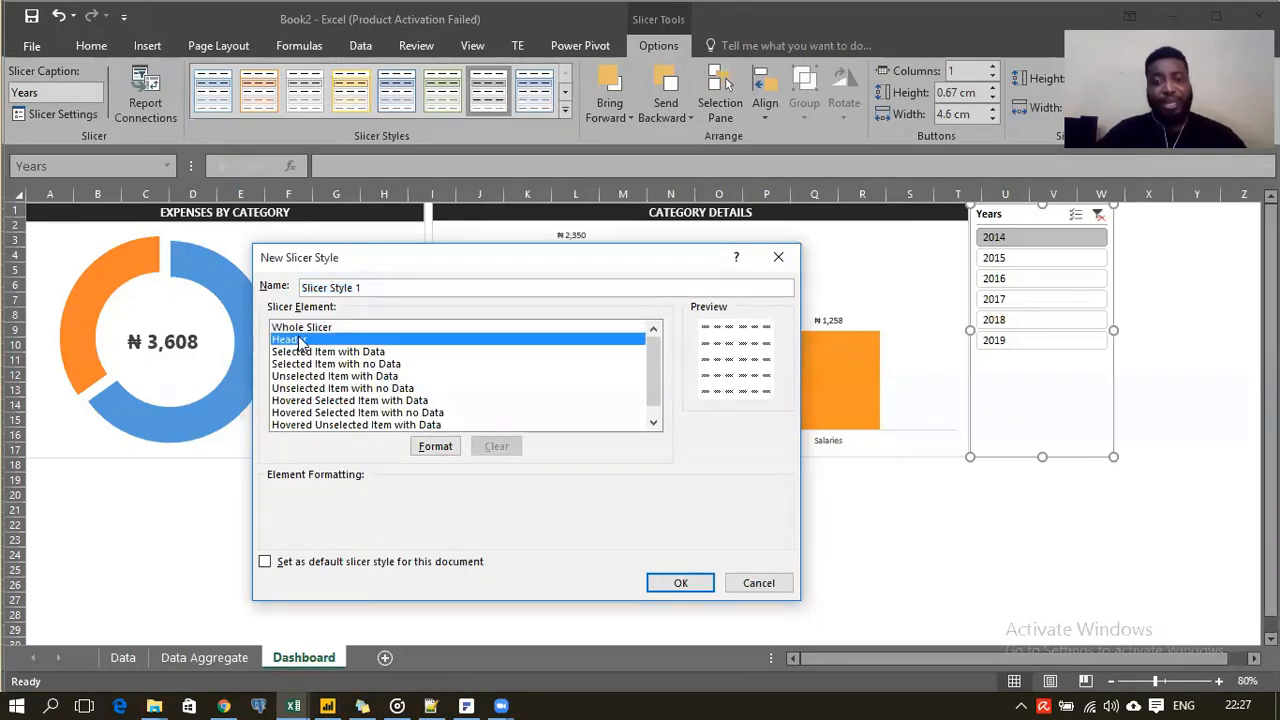
left_click(436, 446)
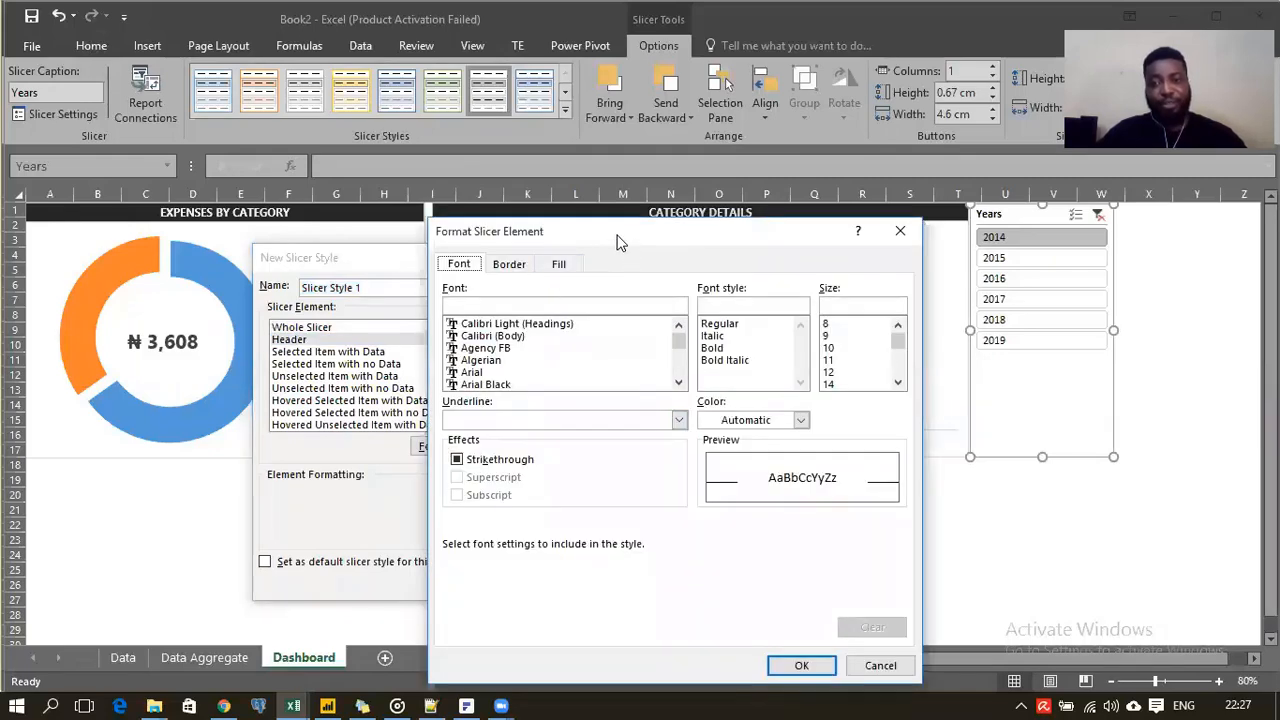
left_click_drag(617, 243, 386, 123)
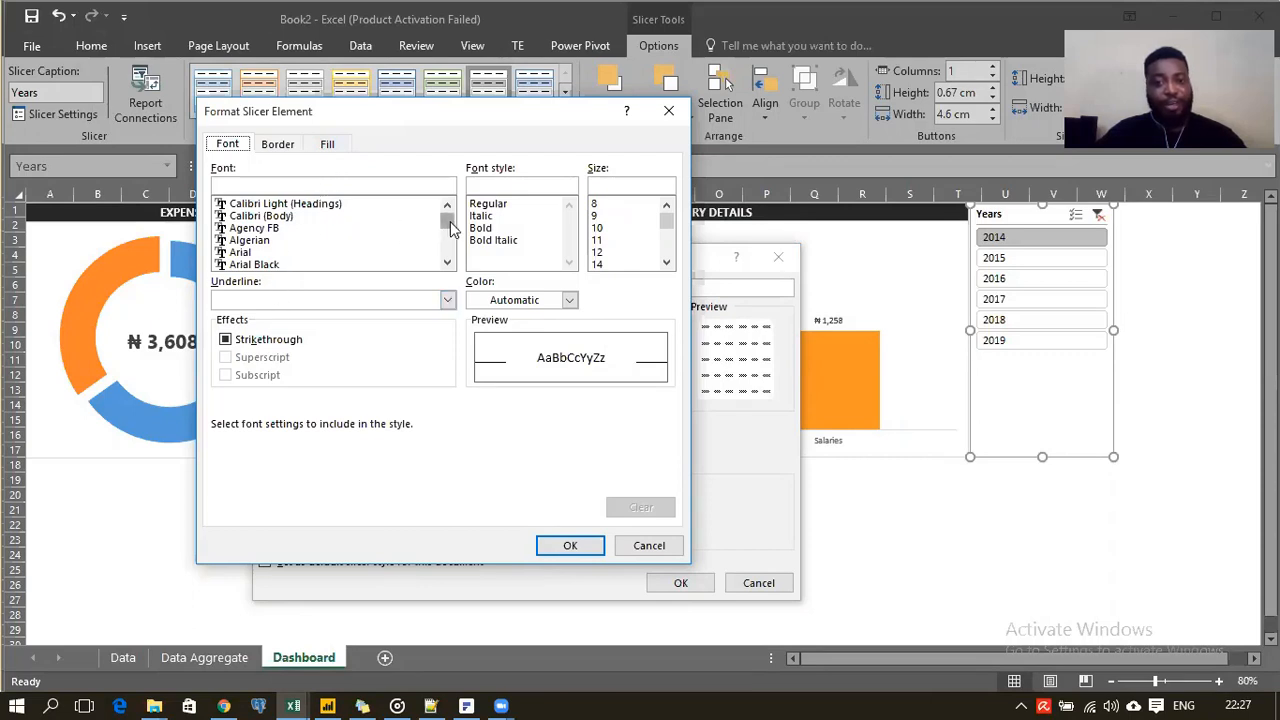
mouse_move(450, 221)
left_mouse_down()
mouse_move(450, 257)
mouse_move(450, 240)
left_mouse_up()
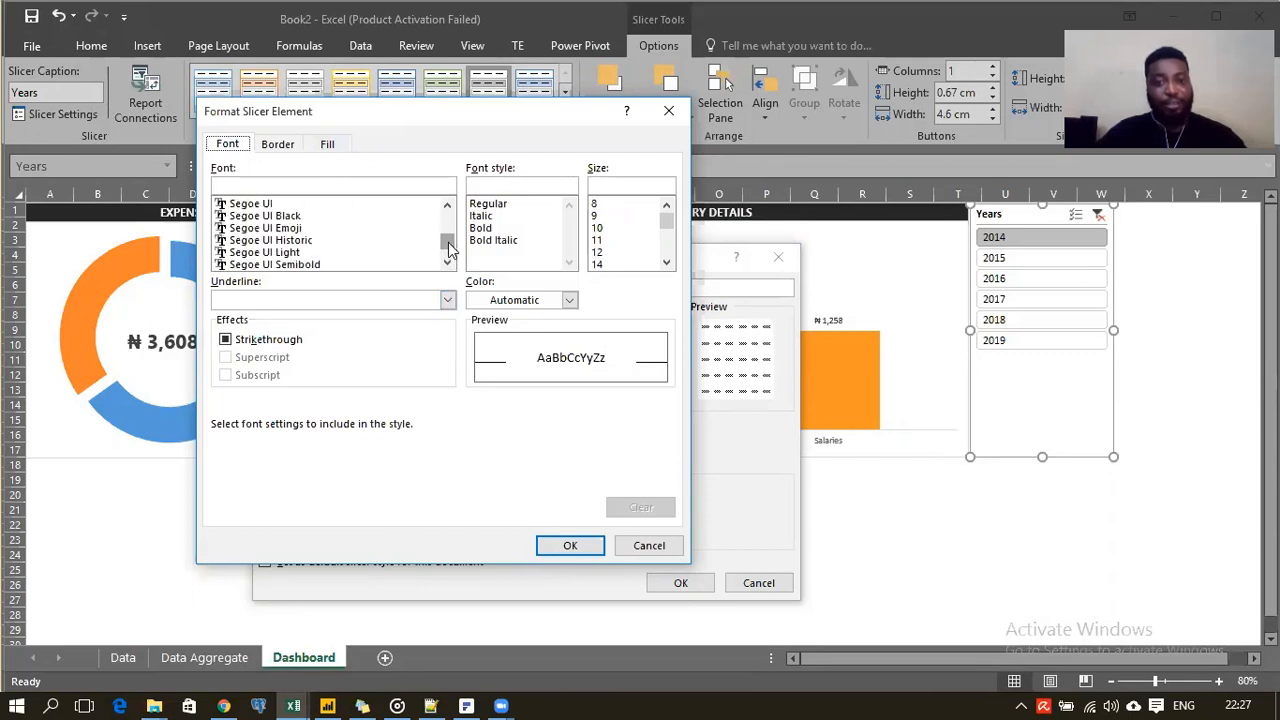
left_click(250, 206)
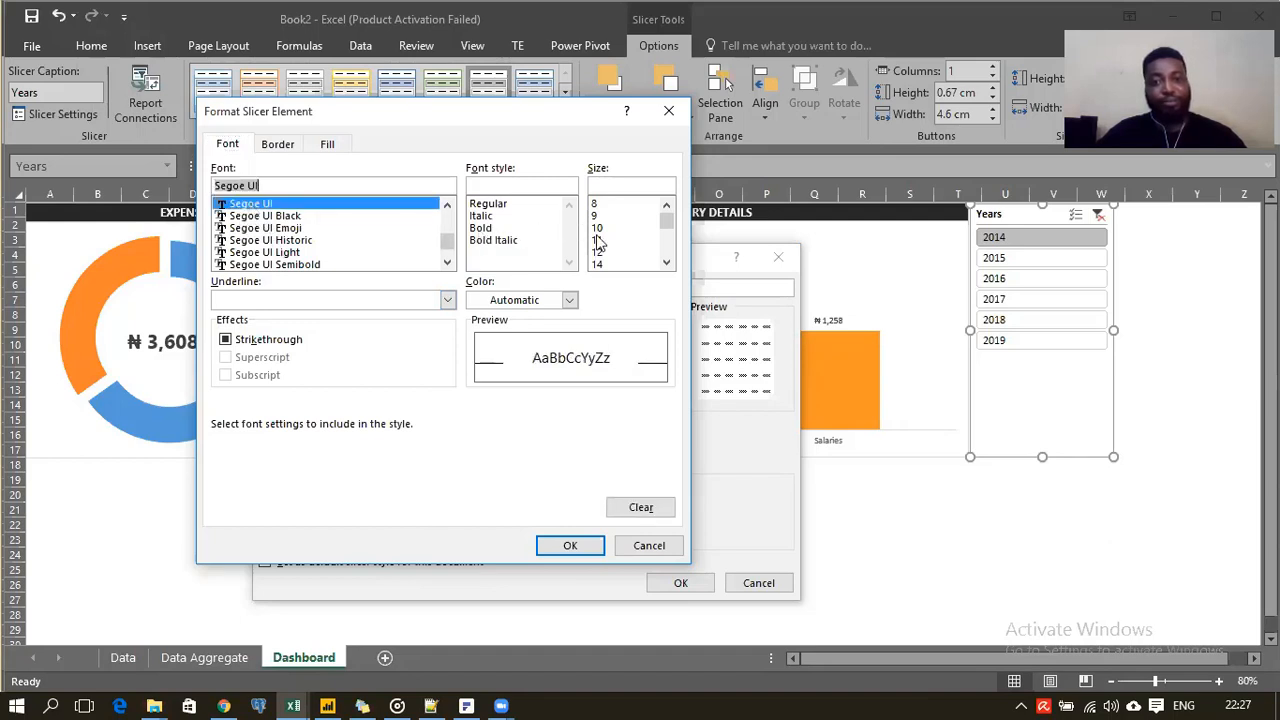
left_click(569, 301)
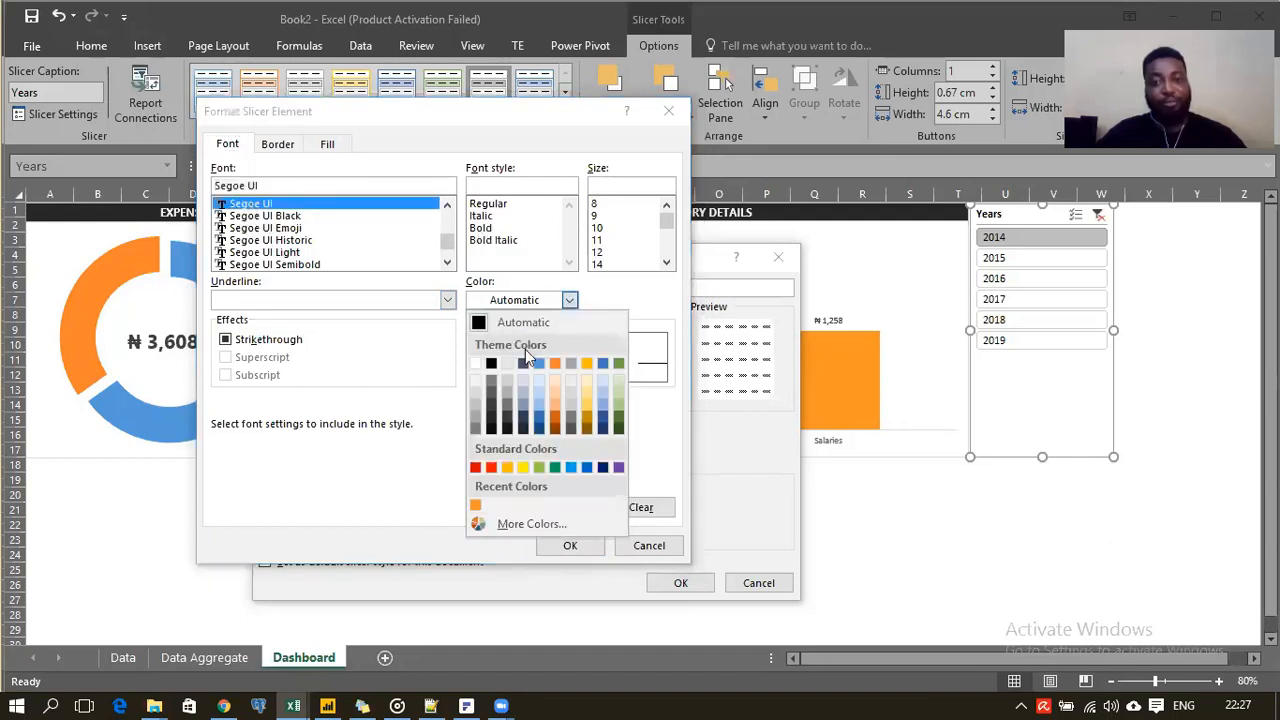
left_click(477, 383)
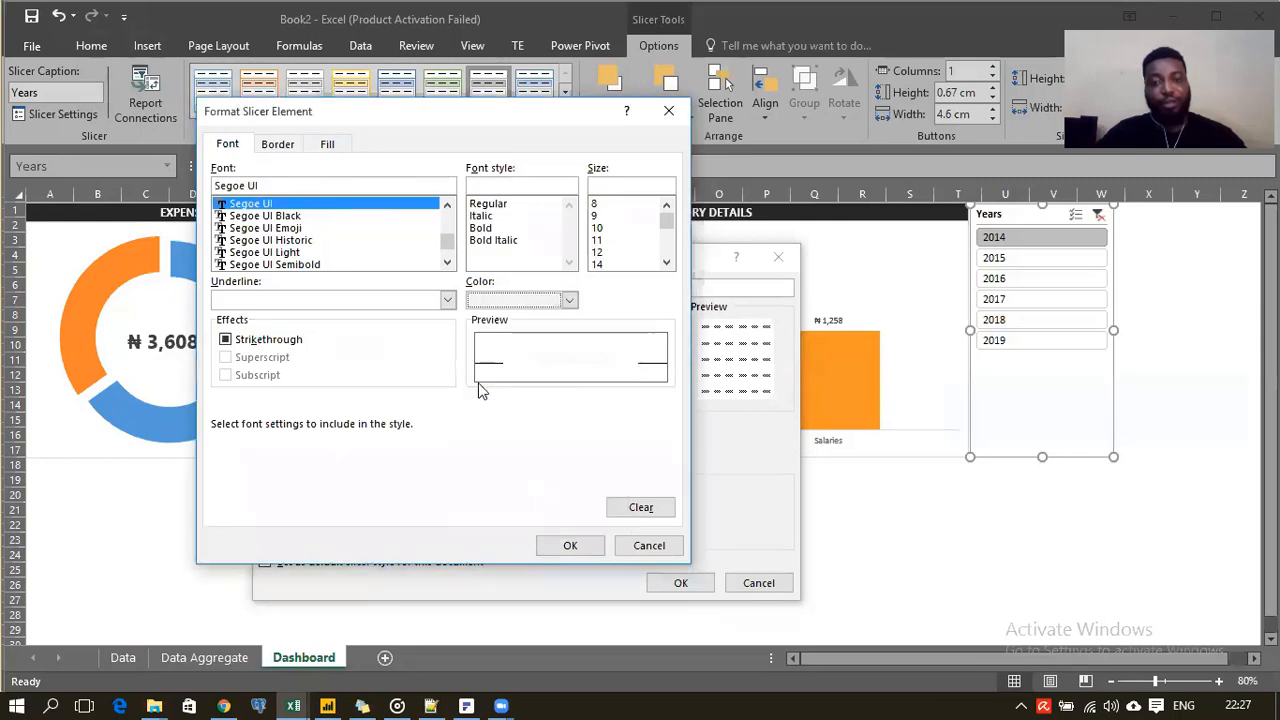
Step: Fill the Header element with the first standard red and save the new style as Slicer Style 1
left_click(328, 145)
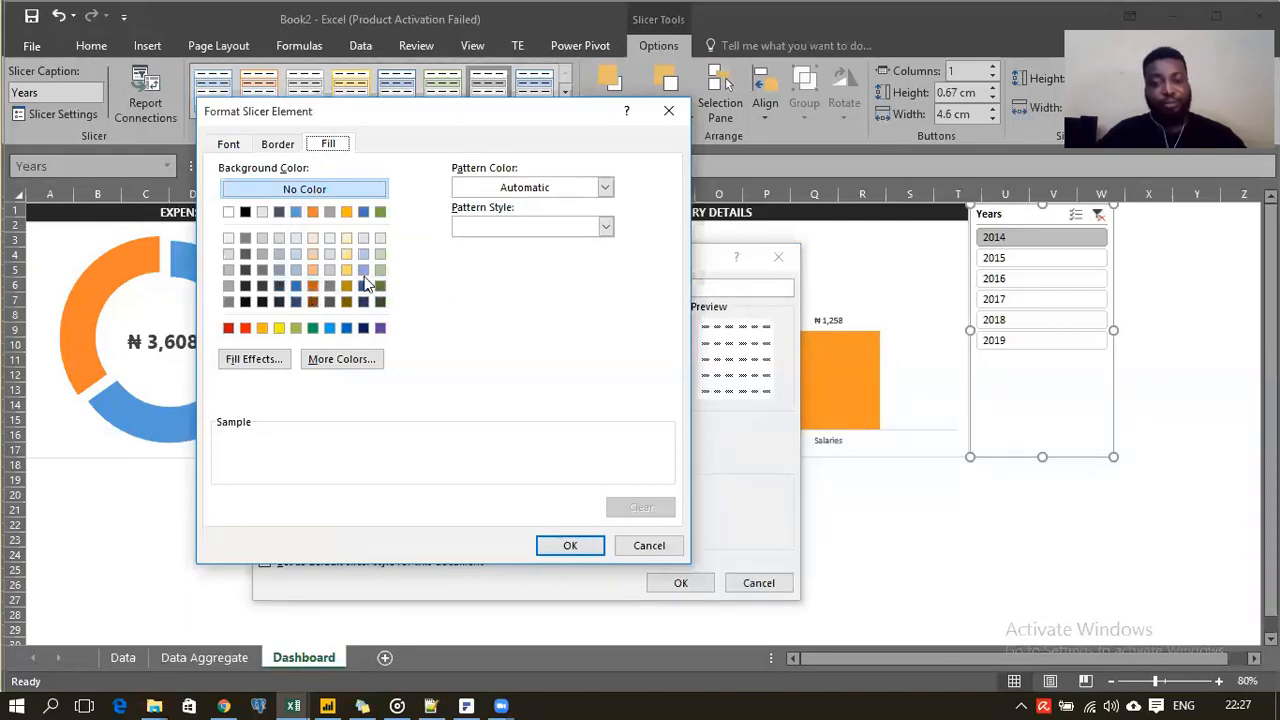
left_click(246, 287)
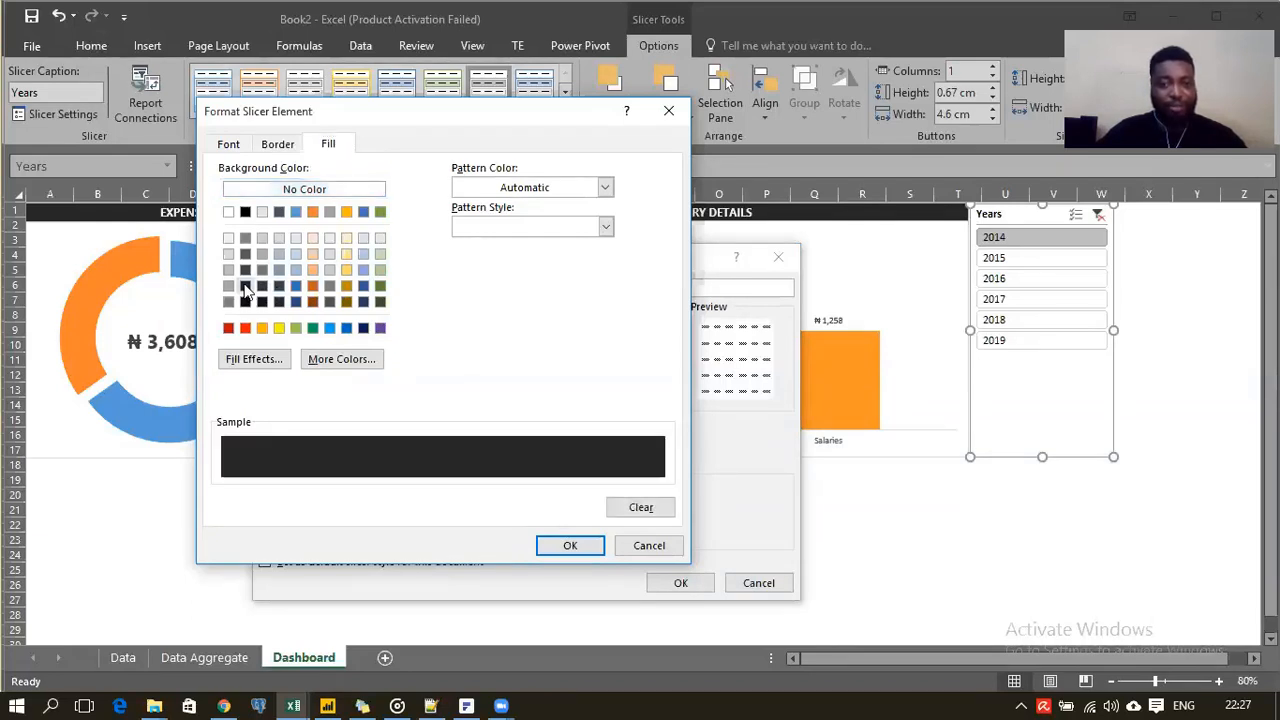
left_click(246, 302)
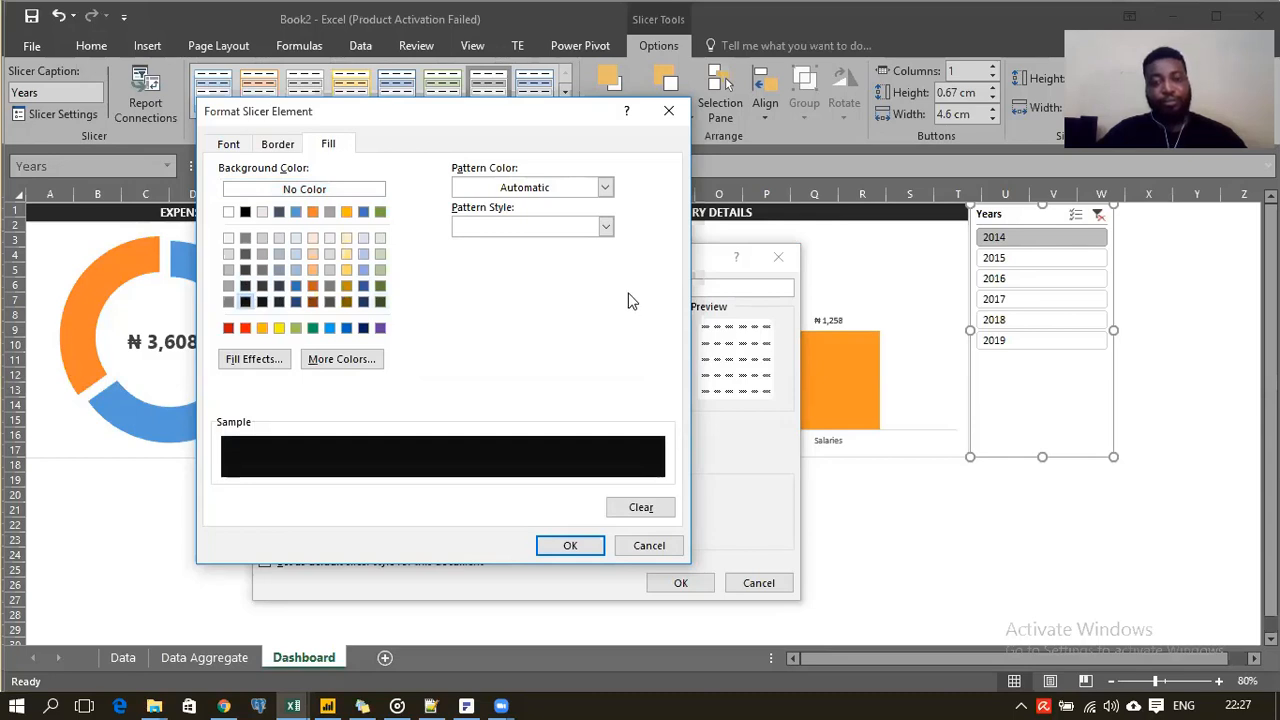
left_click(229, 328)
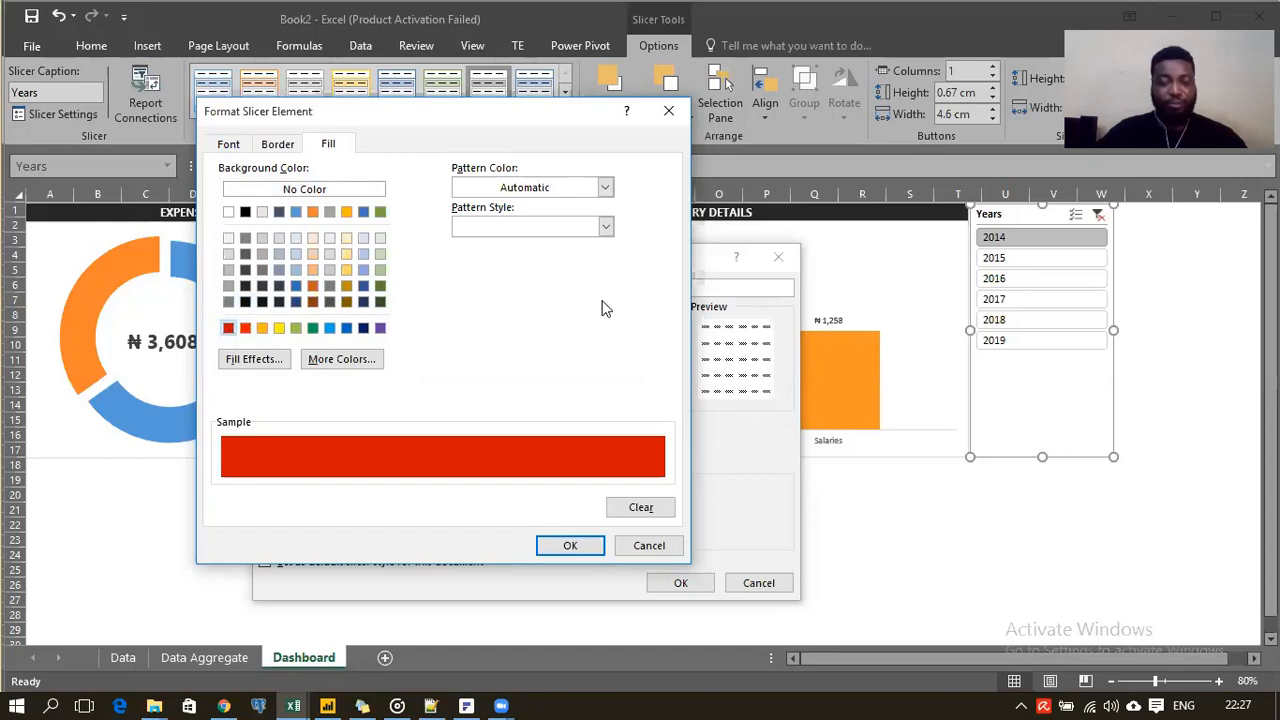
left_click(570, 545)
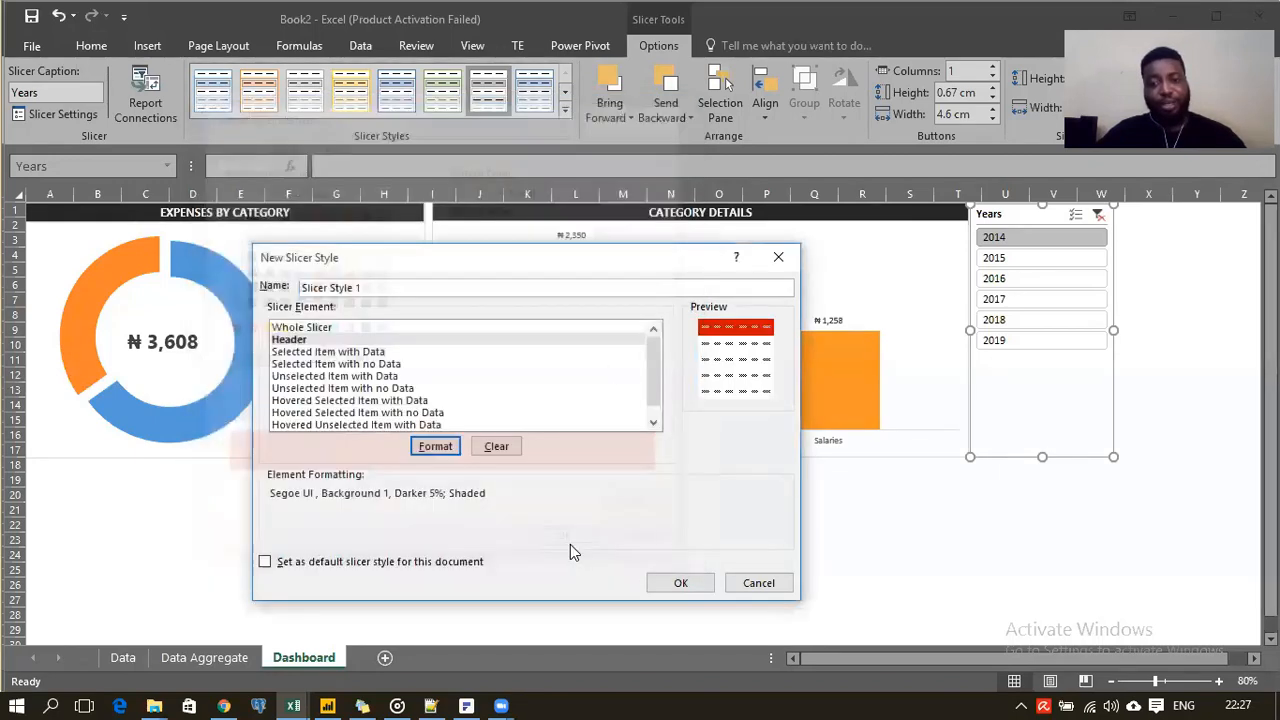
left_click(681, 583)
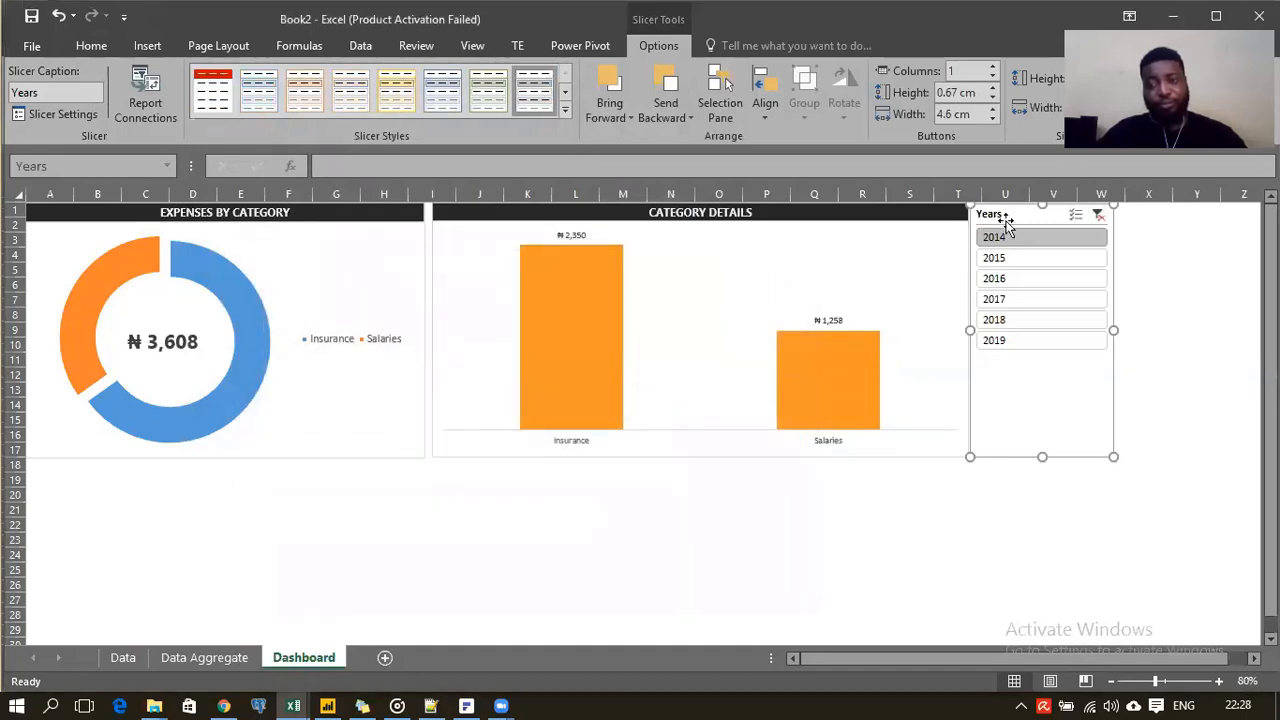
Step: Filter the dashboard to 2015 and back to 2014, and apply the custom red-header style to the Years slicer
left_click(1026, 258)
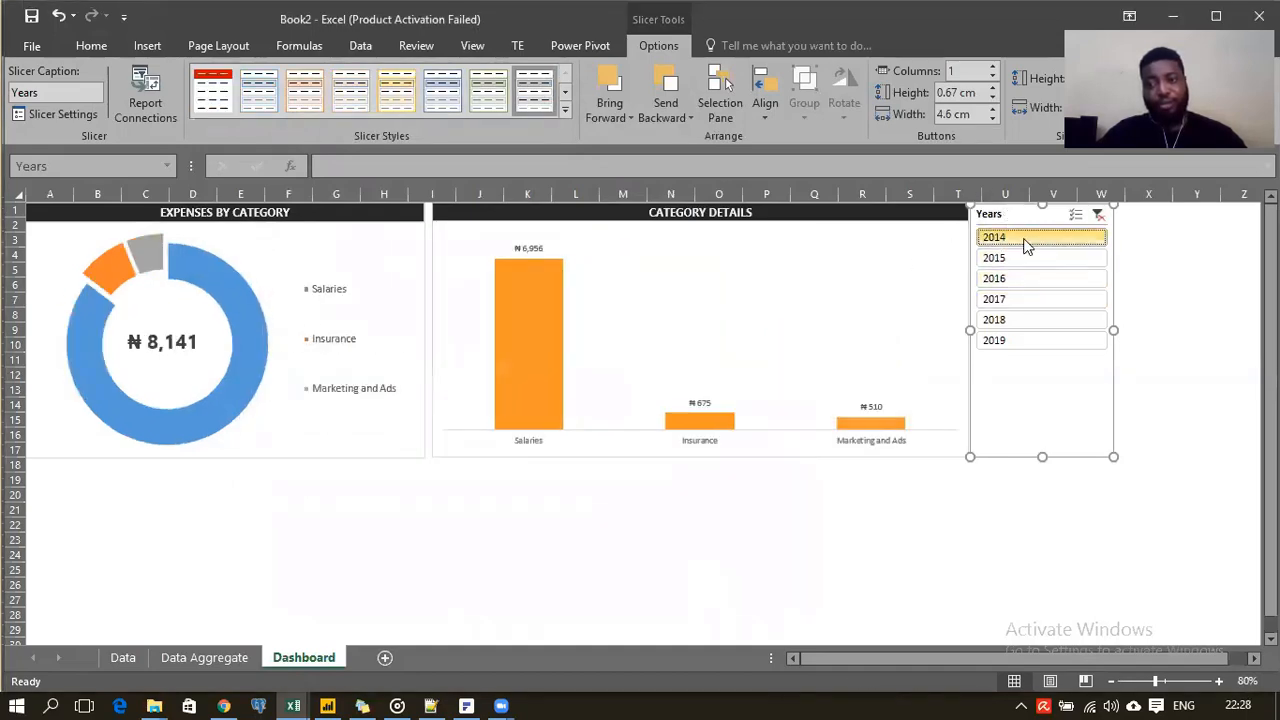
left_click(1025, 238)
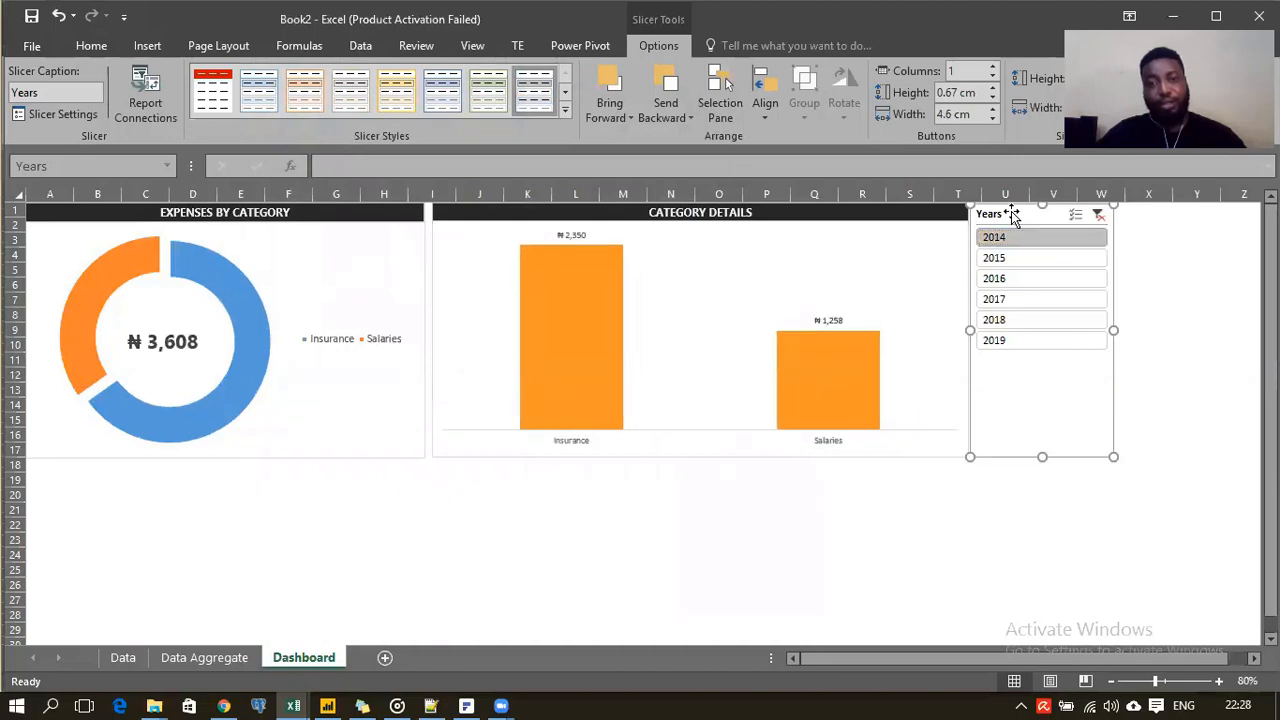
left_click(222, 97)
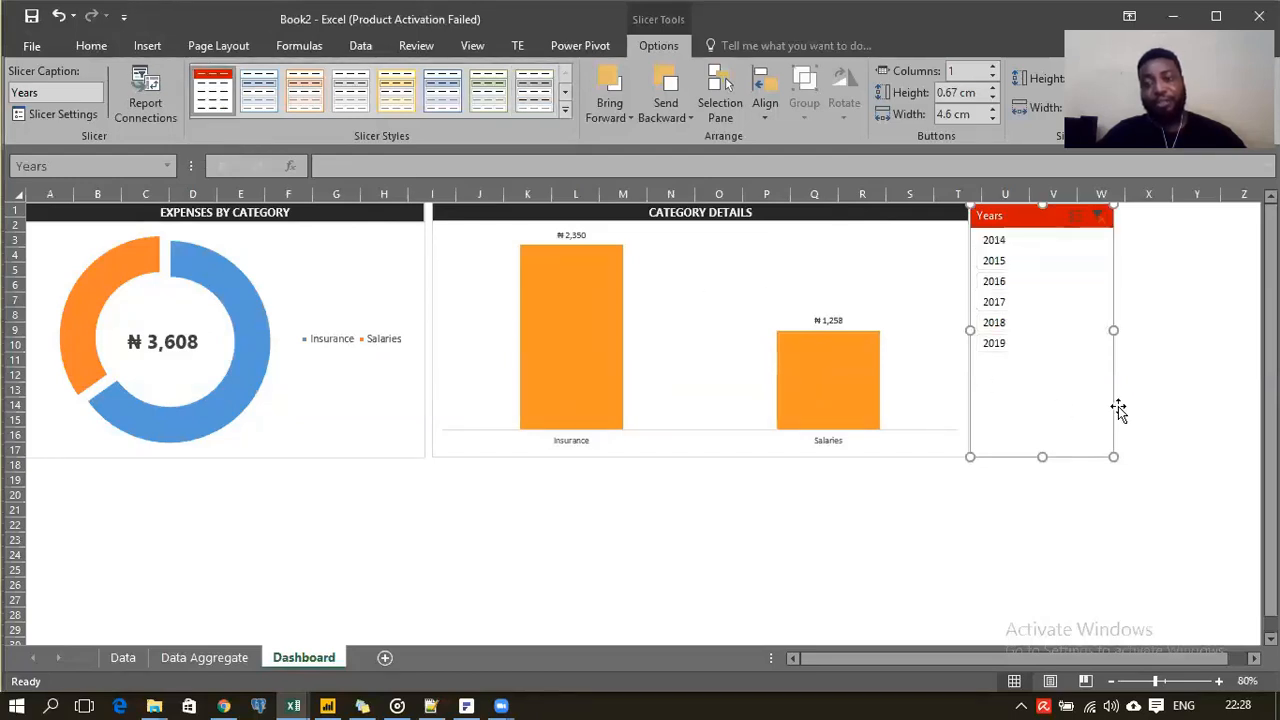
Step: Try the restyled Years slicer by filtering the dashboard through the years 2014 to 2019, ending on 2019
left_click(1036, 240)
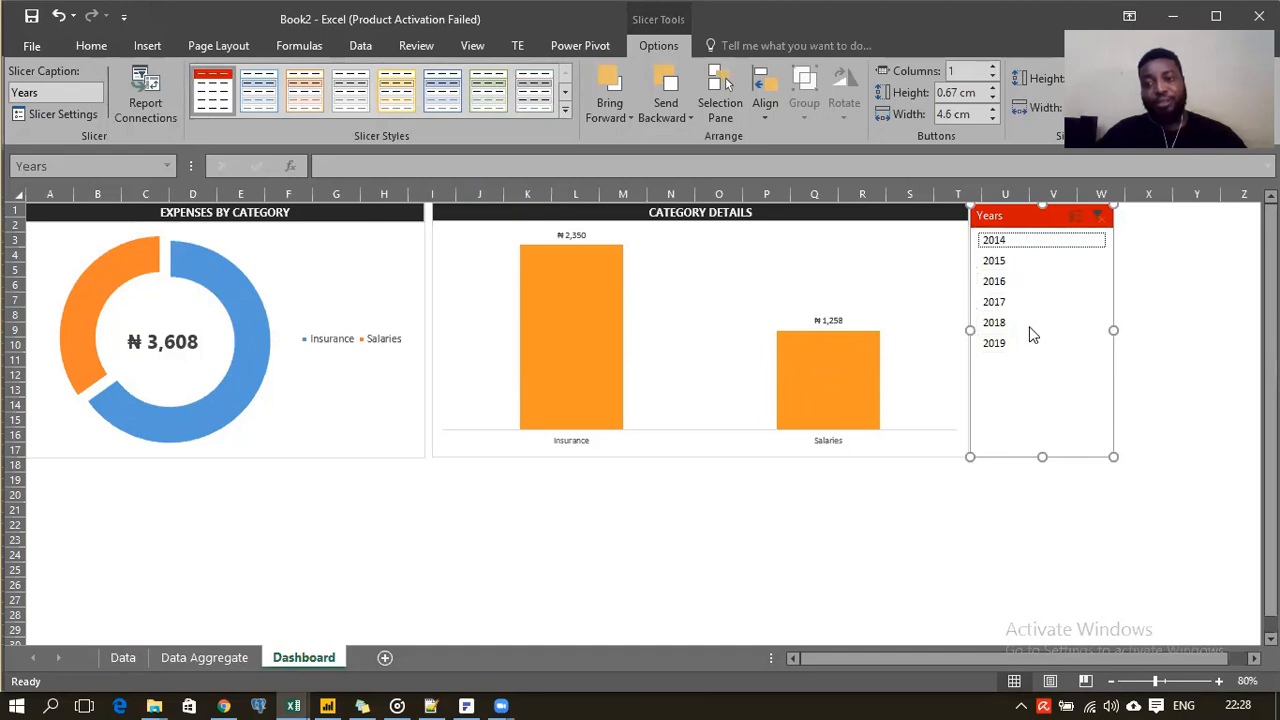
left_click(1004, 266)
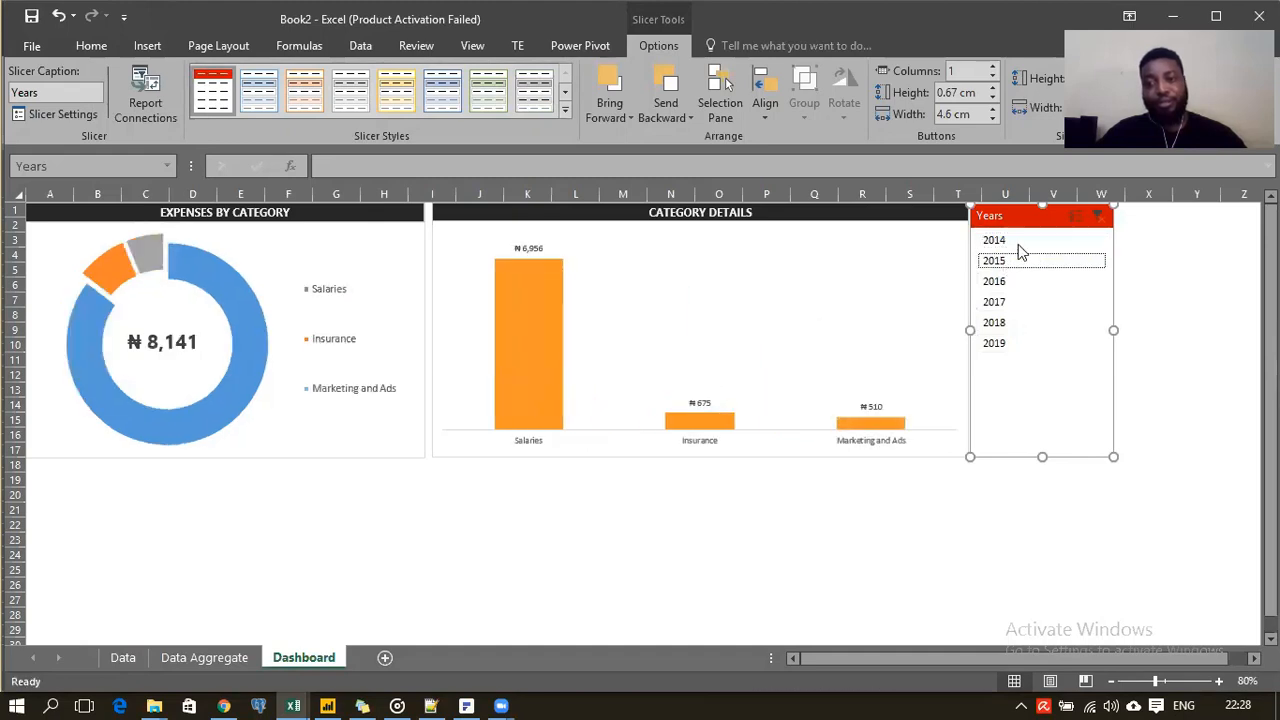
left_click(1019, 245)
left_click(1011, 260)
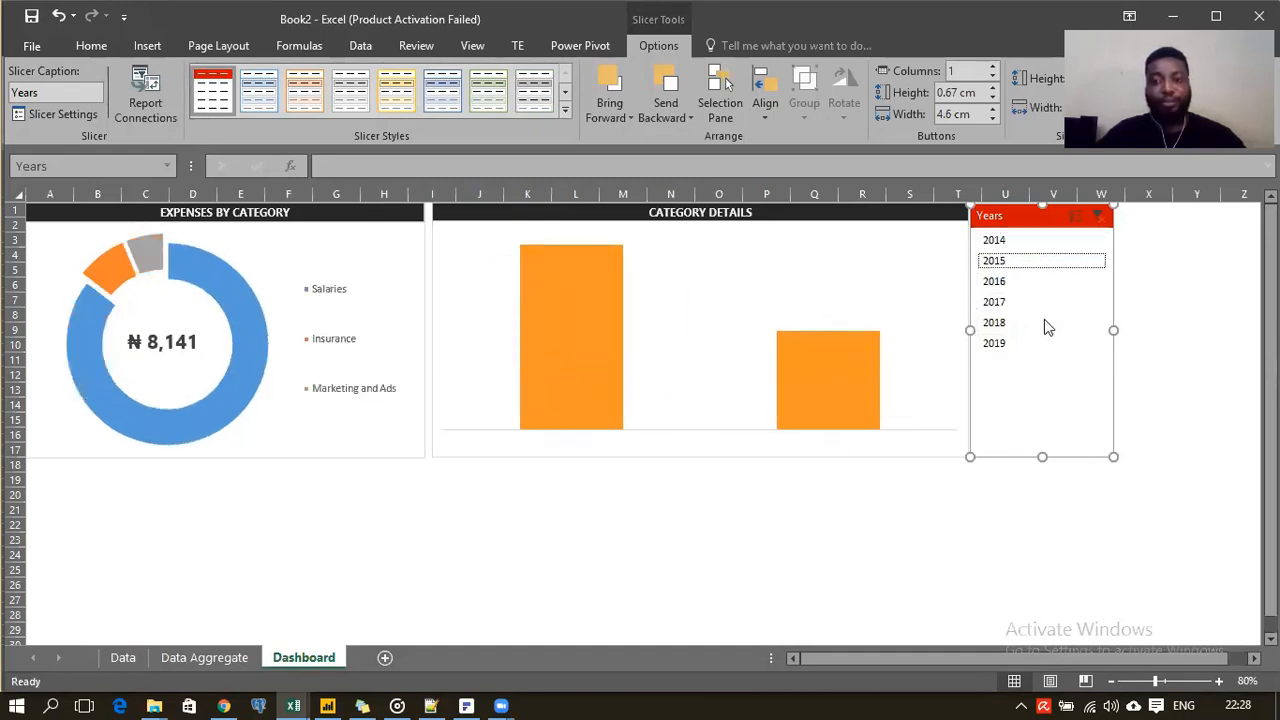
left_click(1008, 284)
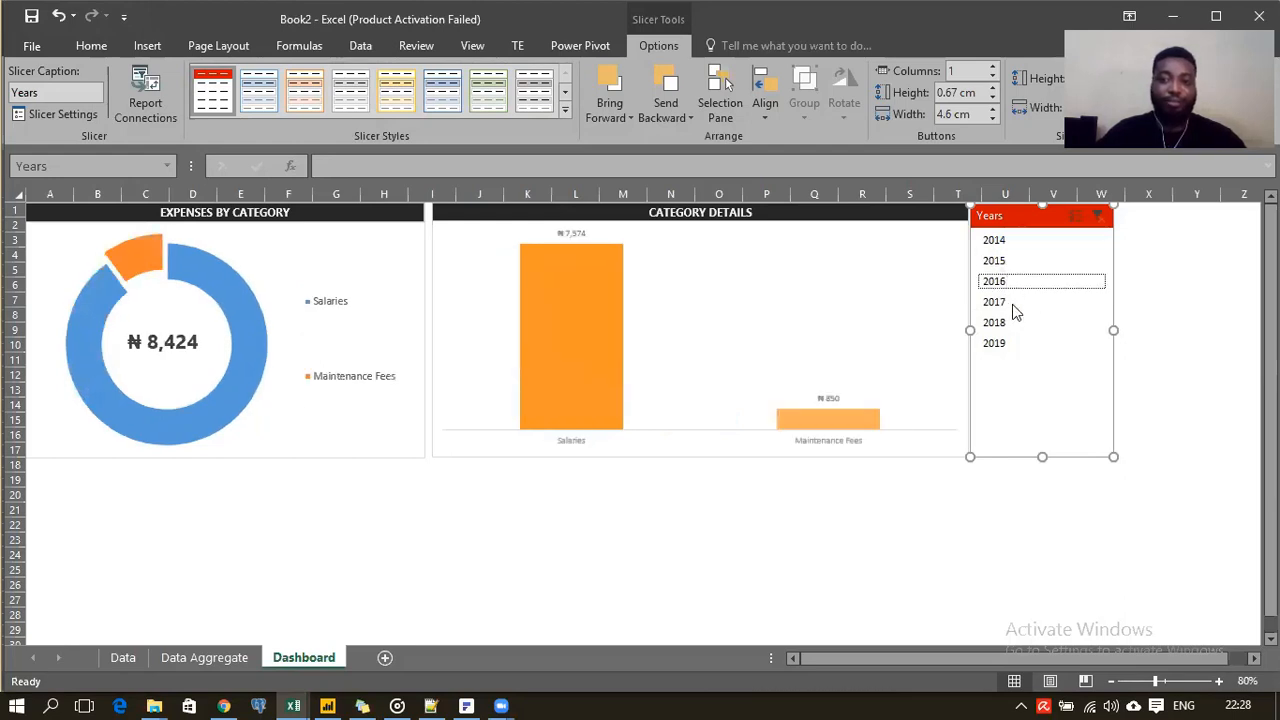
left_click(1011, 304)
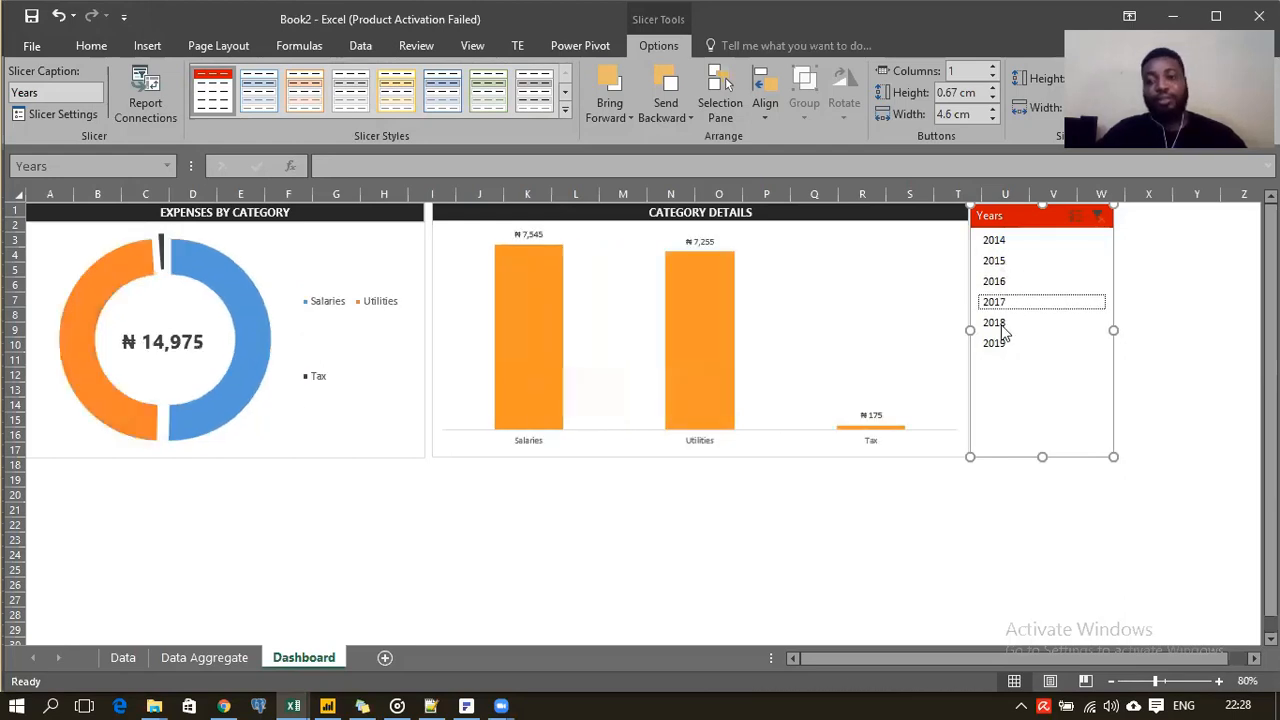
left_click(1005, 328)
left_click(1006, 348)
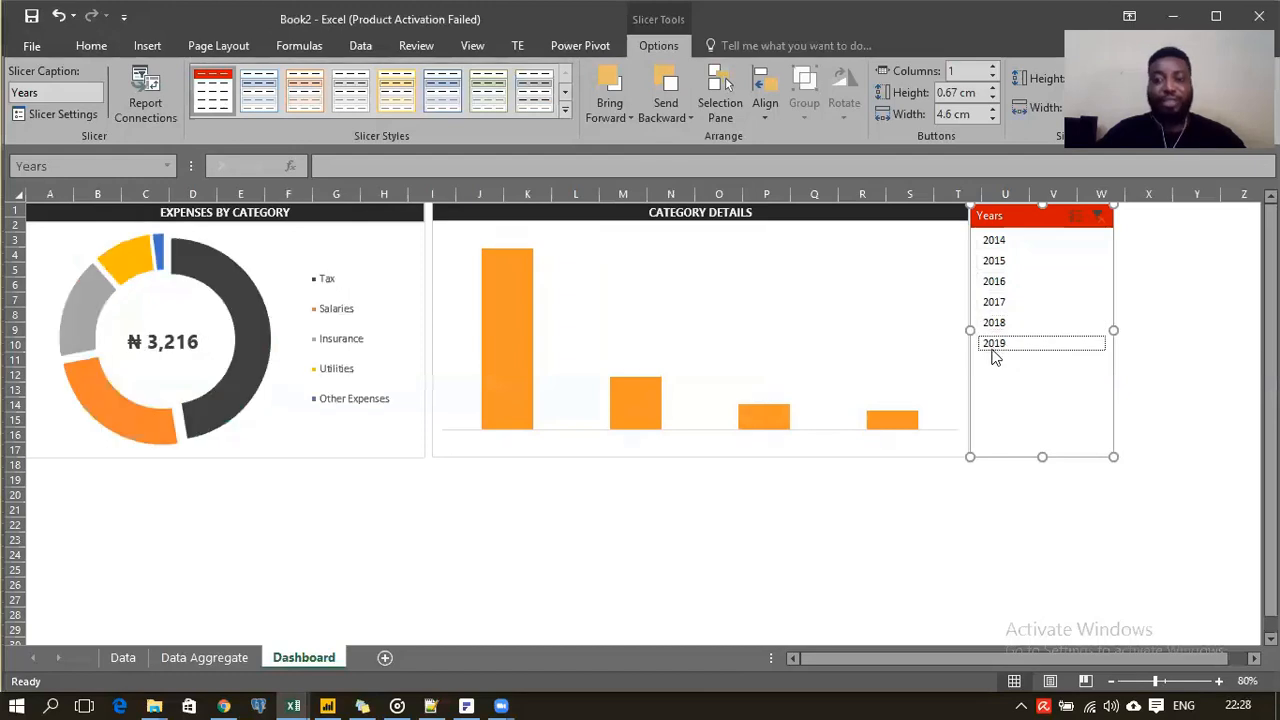
Step: Start a new custom slicer style for the Years slicer and name it New Temp Slicer
left_click(563, 110)
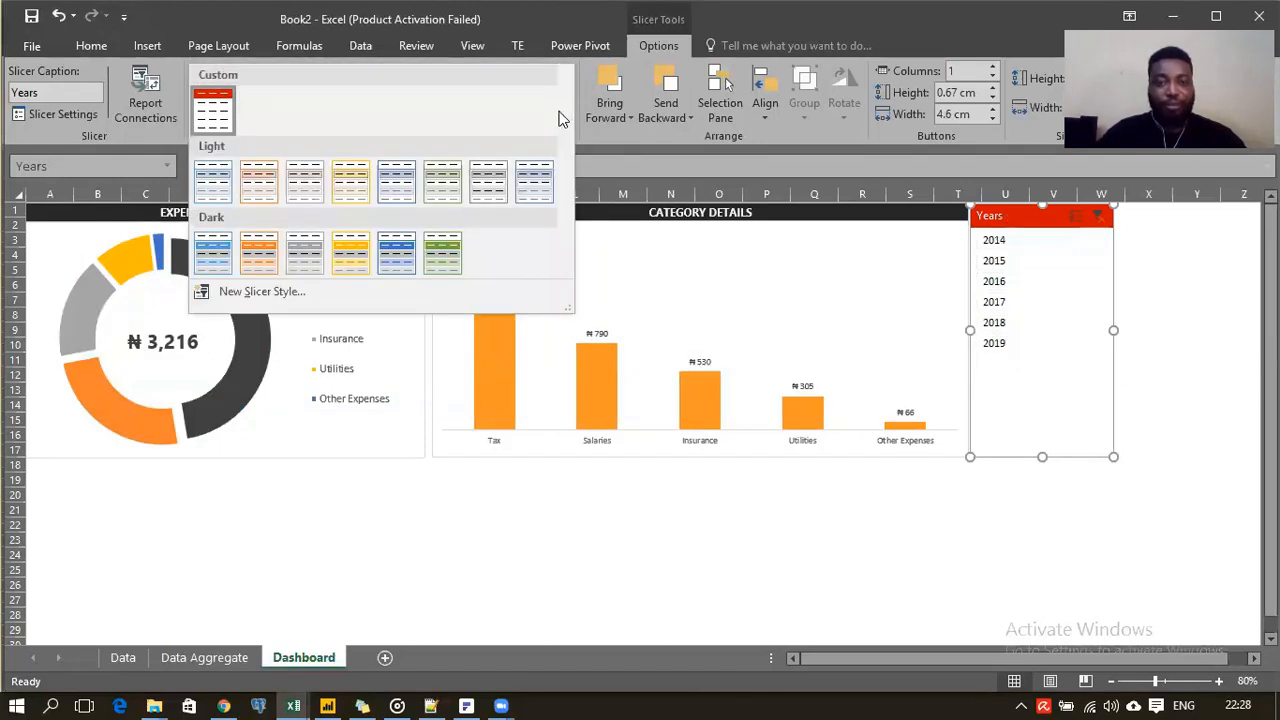
left_click(219, 103)
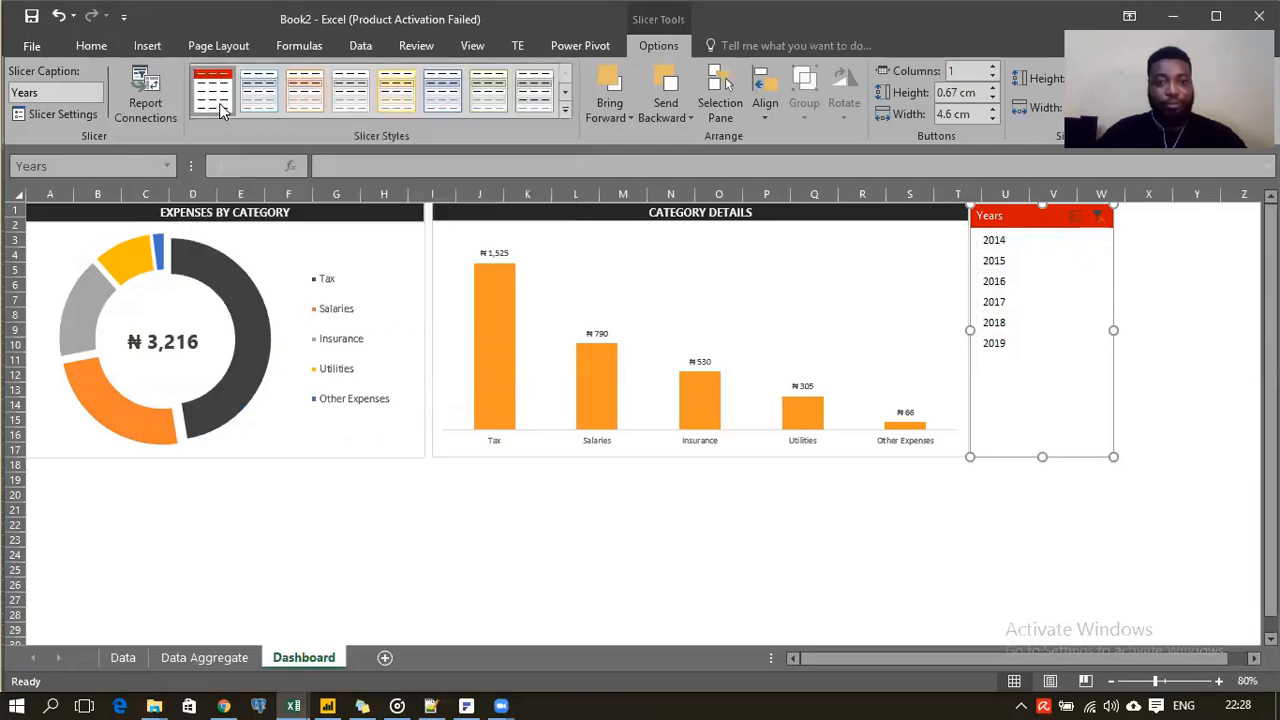
left_click(563, 112)
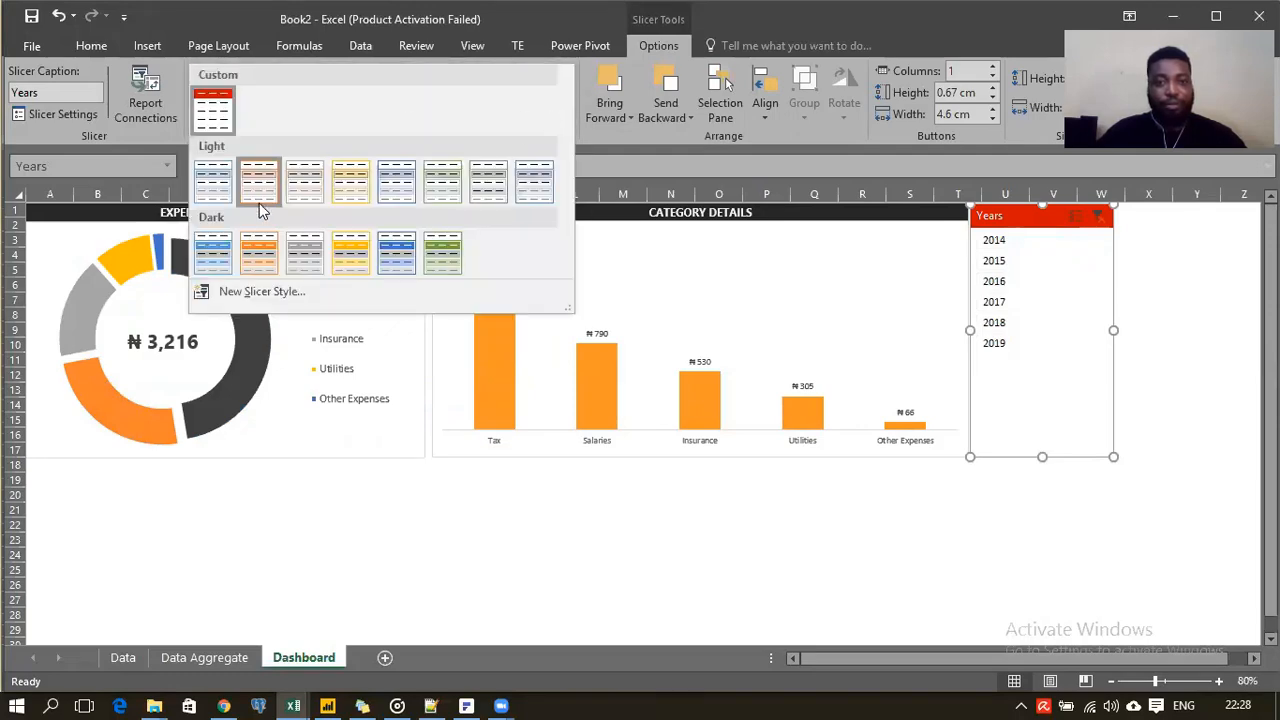
left_click(249, 296)
left_click(418, 285)
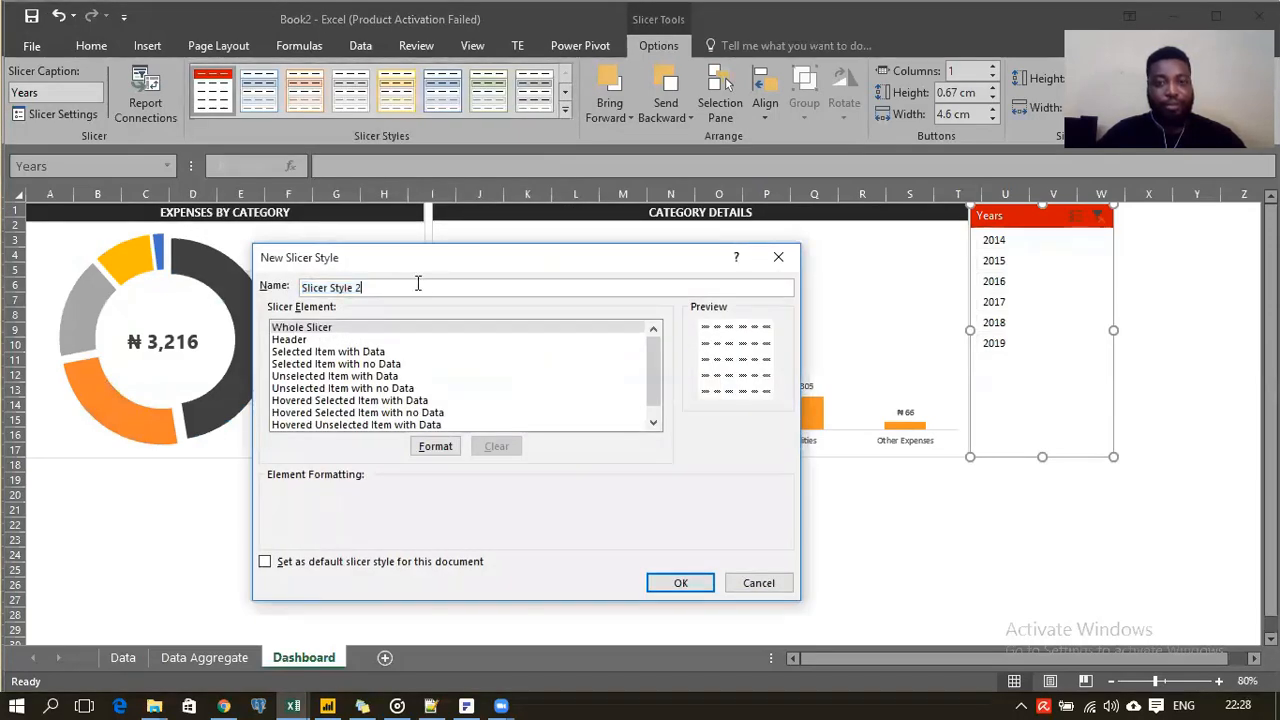
left_click_drag(388, 257, 358, 221)
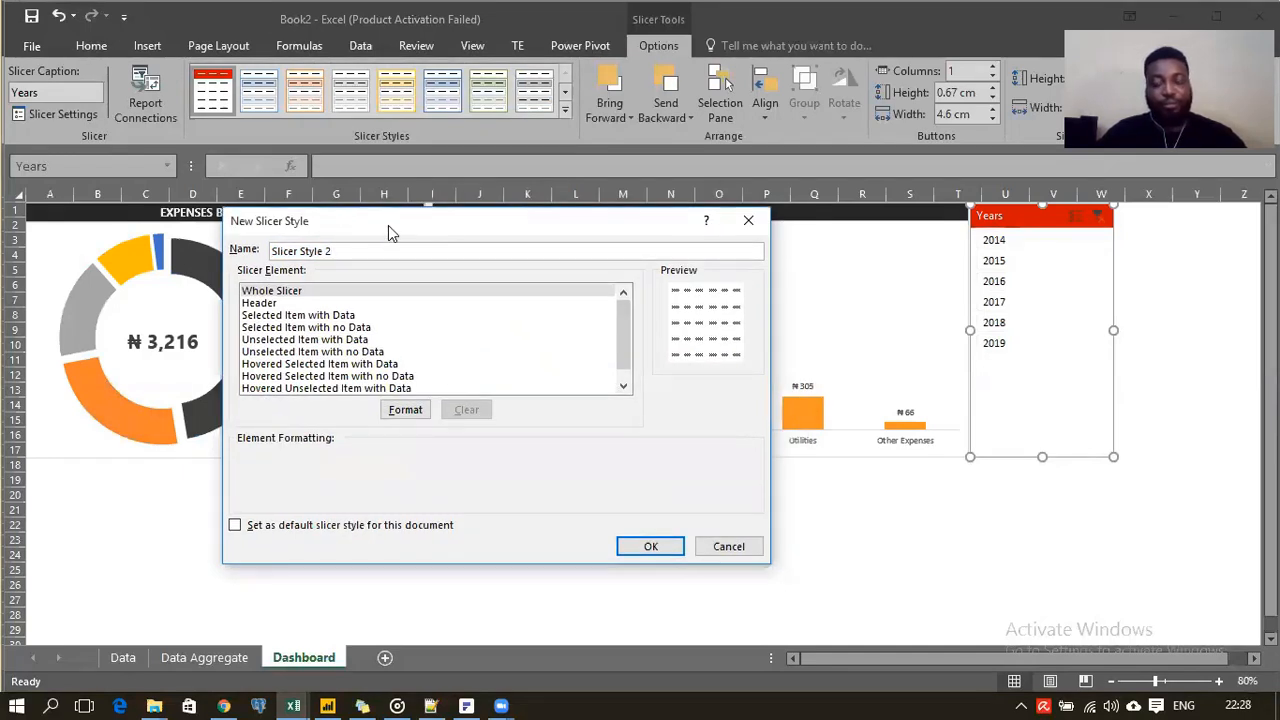
left_click_drag(388, 225, 410, 237)
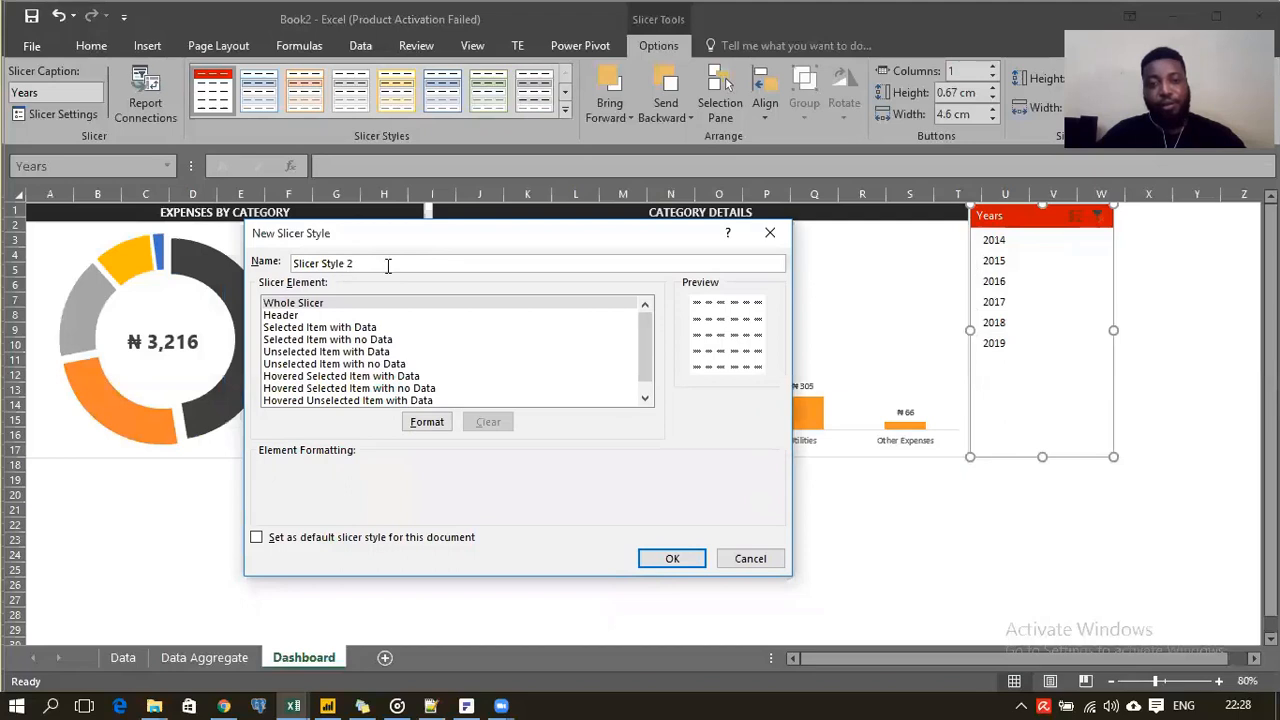
double_click(388, 265)
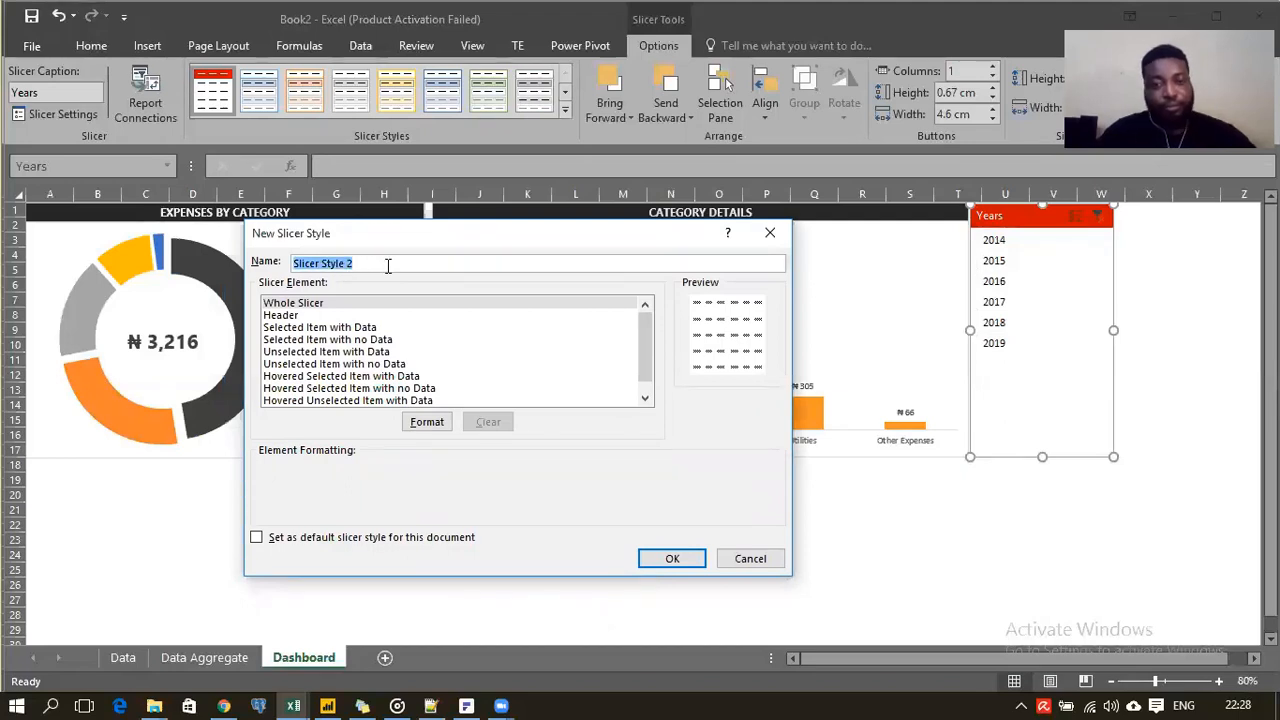
type("New Tem")
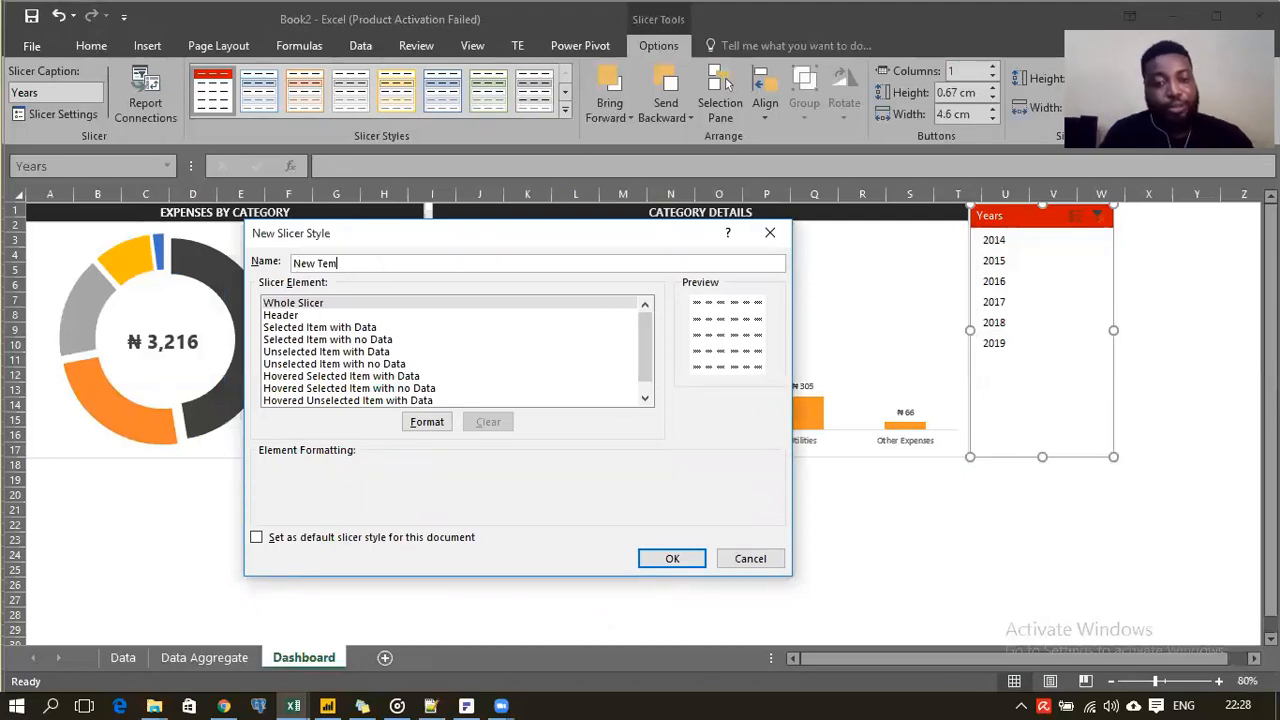
type("p Slicer")
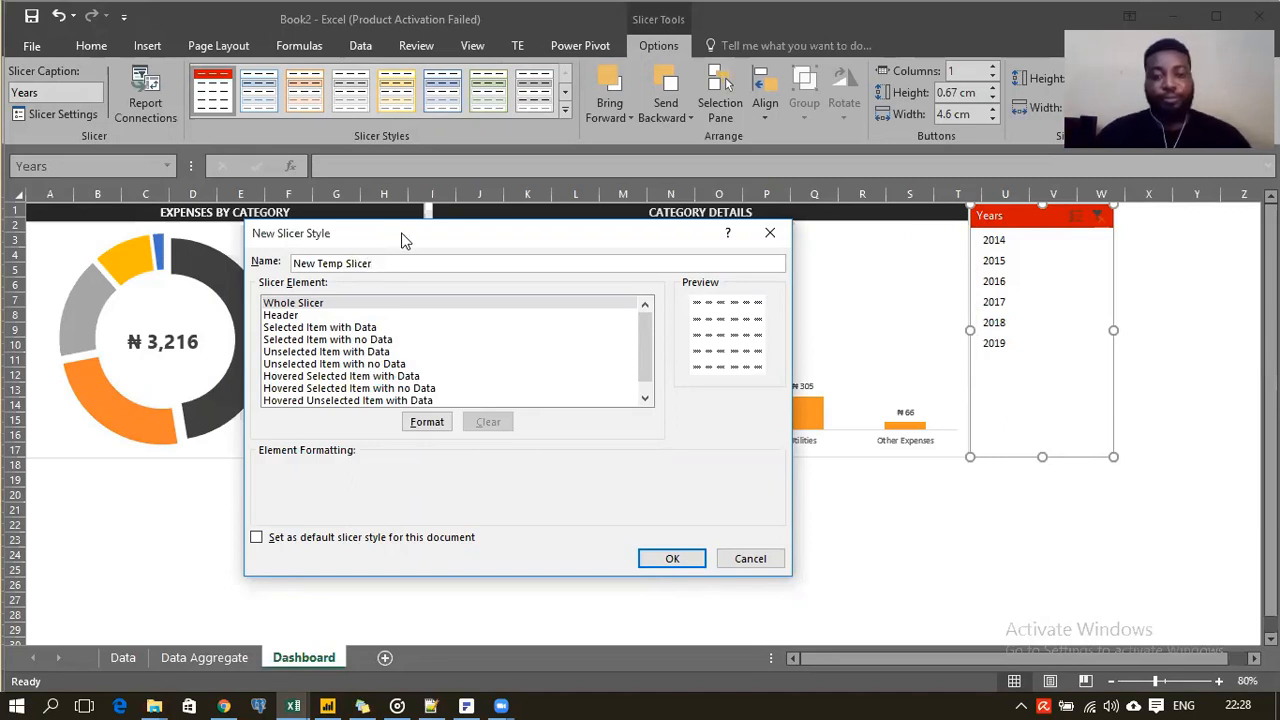
Step: Fill the new style's Header element with the first standard red
left_click(283, 316)
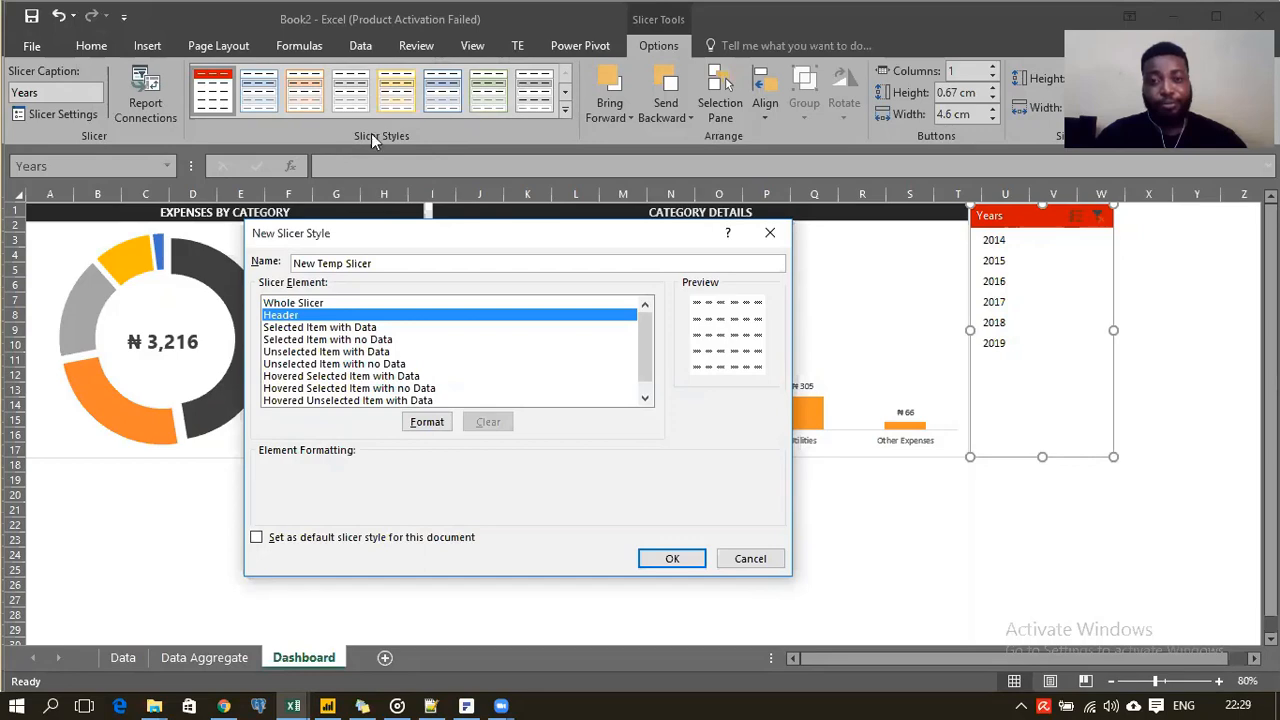
left_click(428, 421)
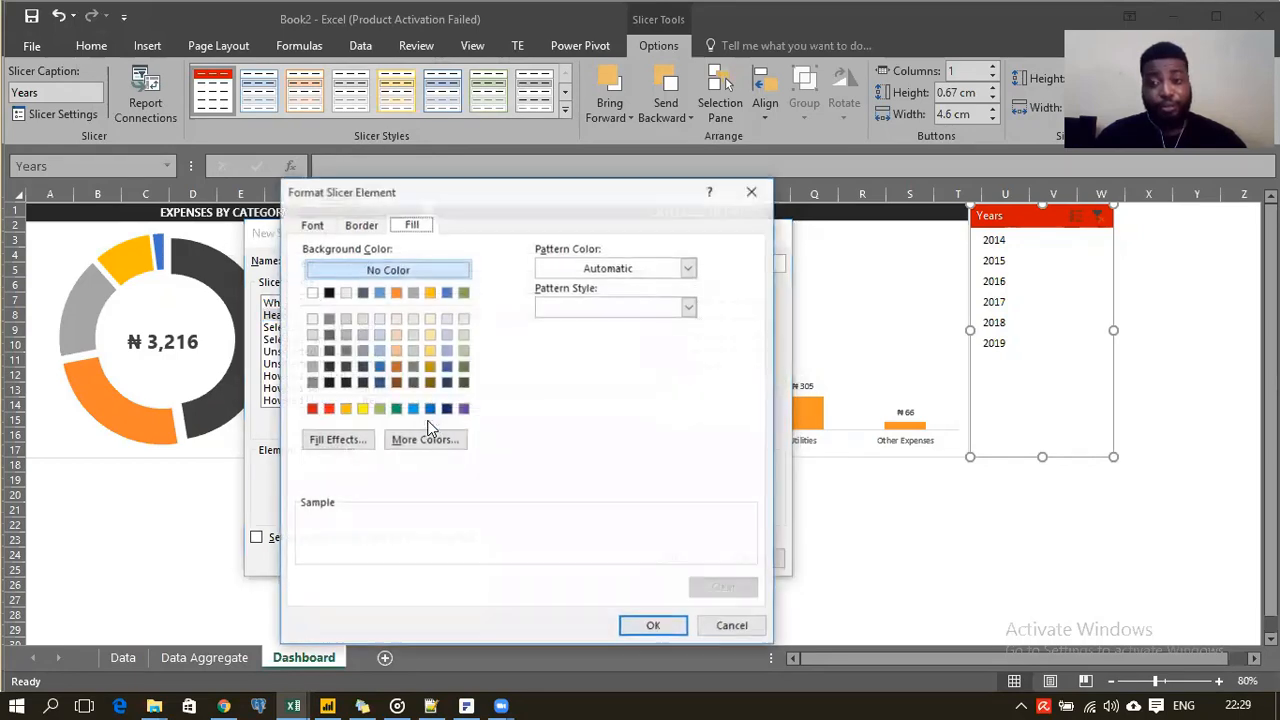
left_click(311, 409)
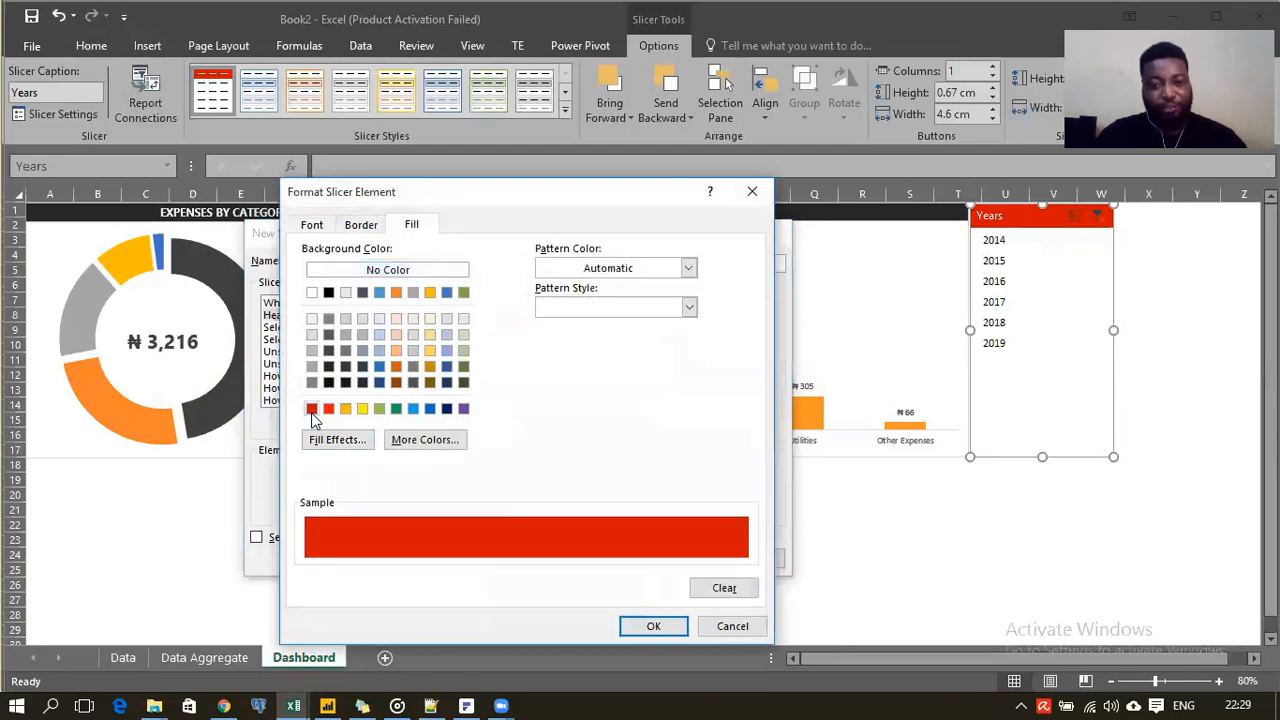
Step: Set the Header element's font to Segoe UI
left_click(322, 225)
left_click(350, 267)
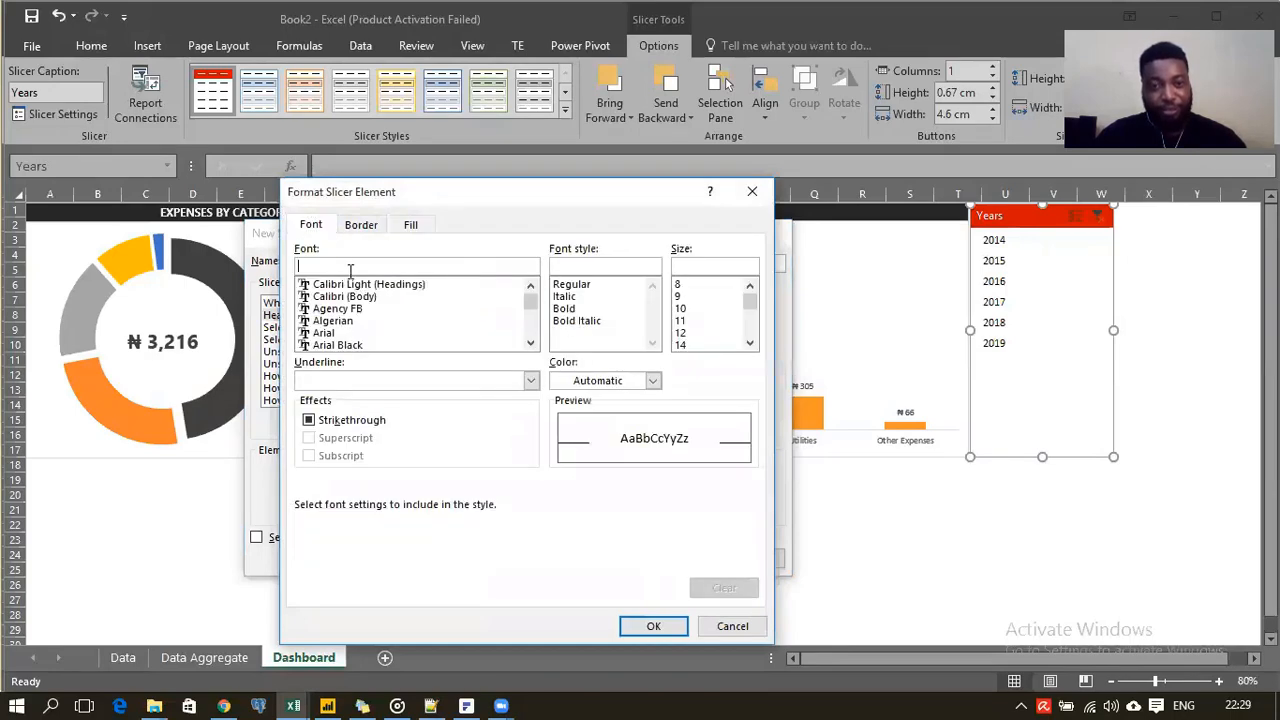
type("se")
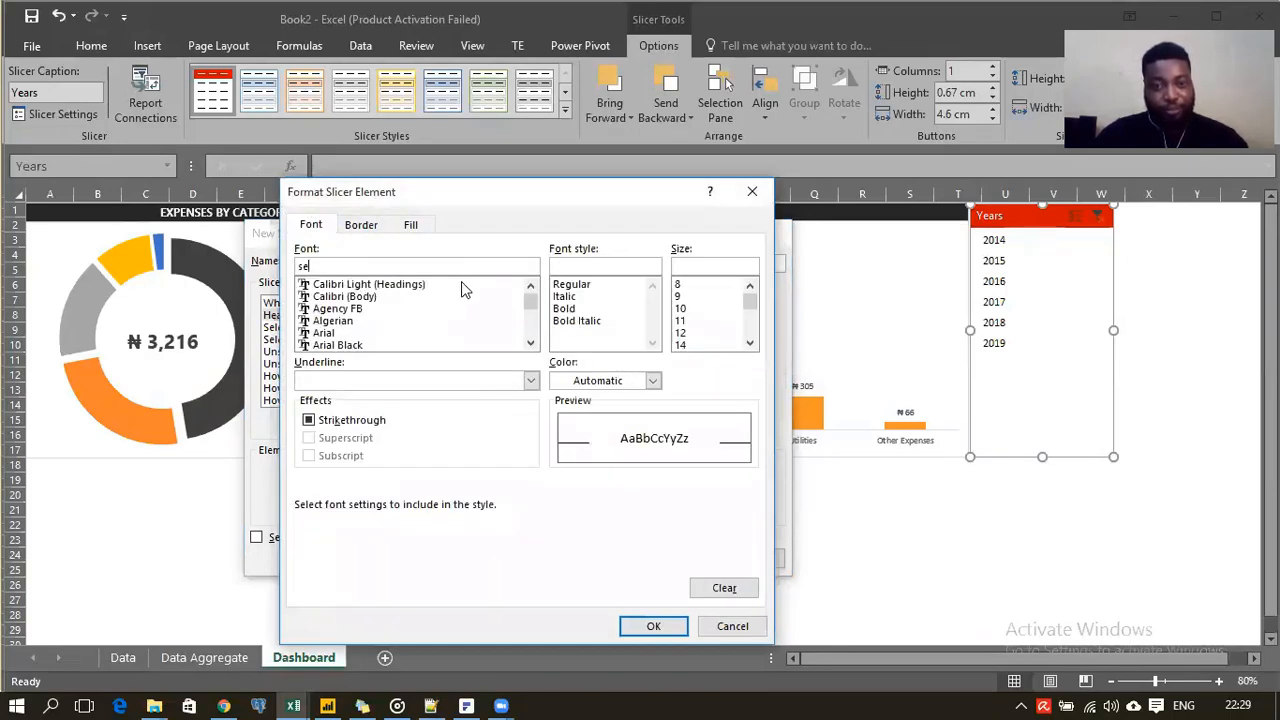
left_click_drag(531, 301, 529, 321)
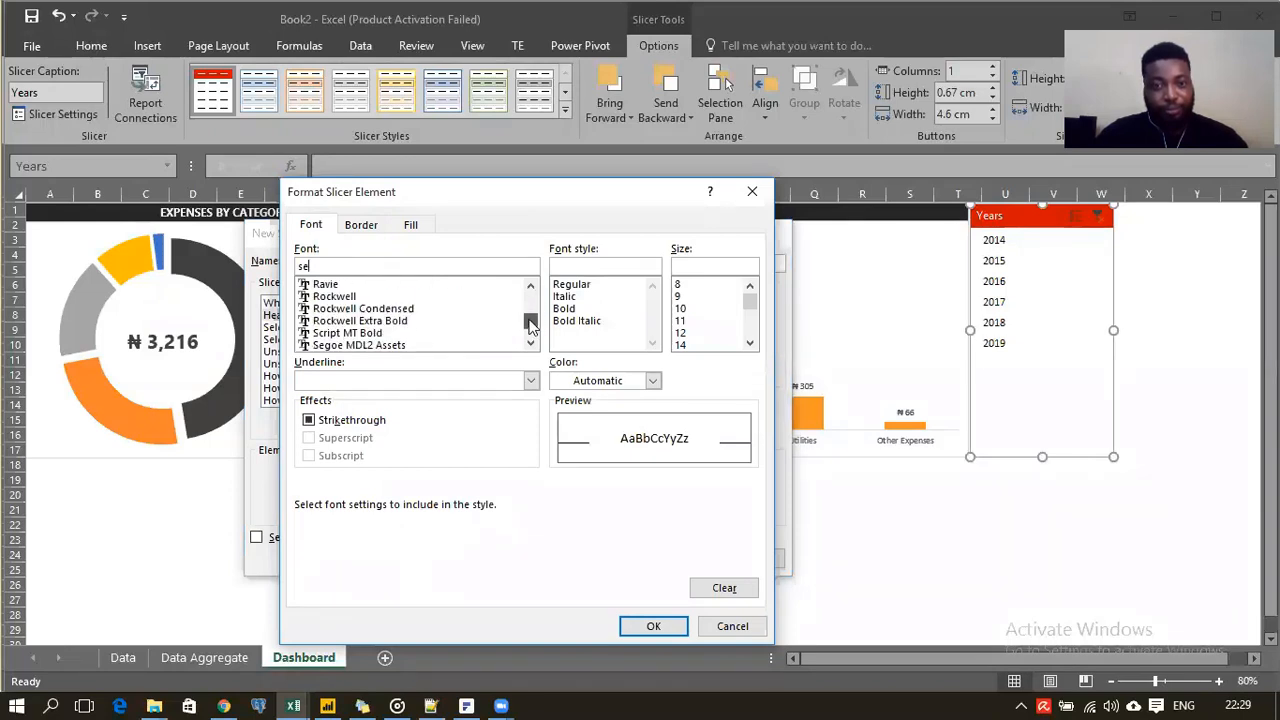
left_click(529, 344)
left_click(529, 344)
left_click(529, 344)
left_click(529, 344)
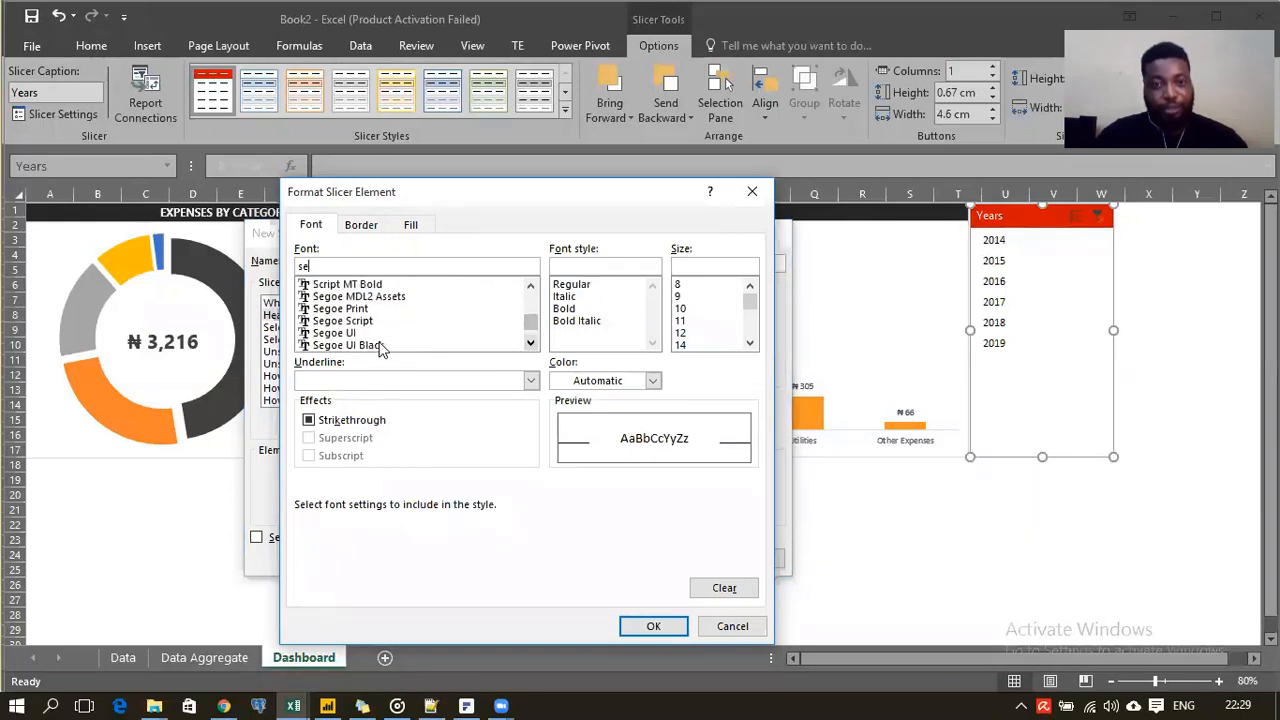
left_click(335, 332)
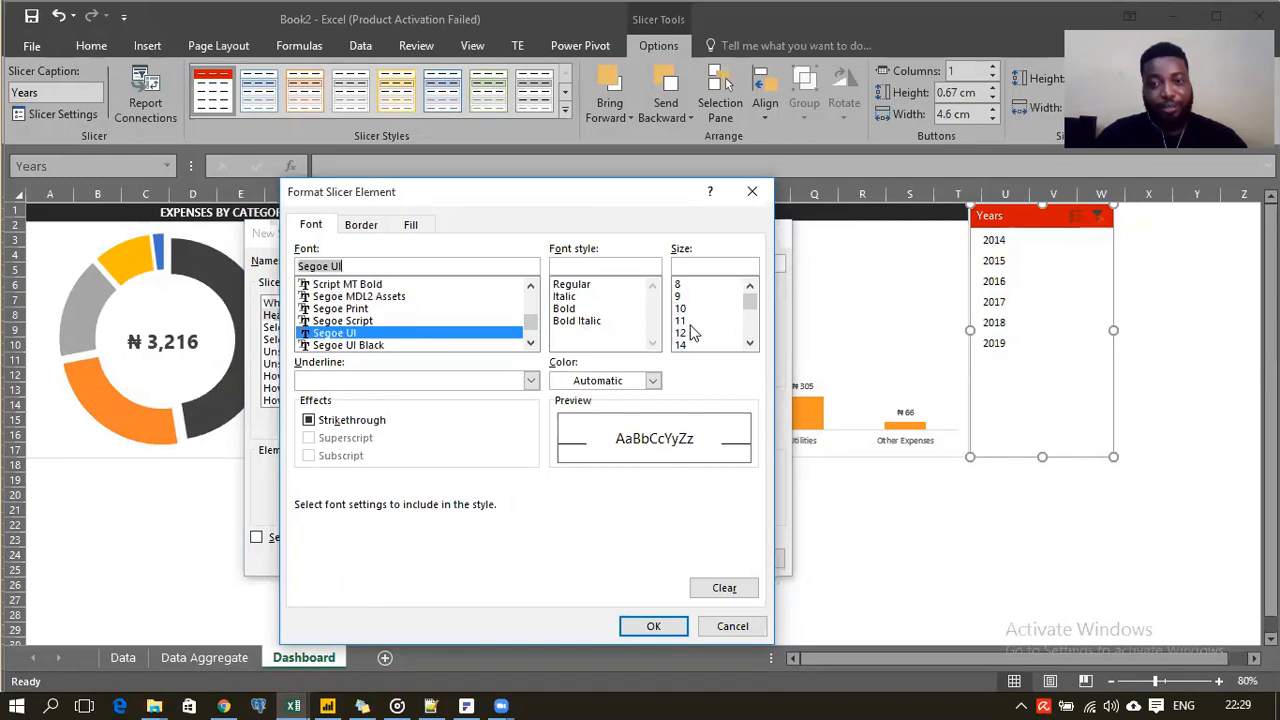
Step: Set the Header font color to Background 1, Darker 5% and its size to 11, and accept the Header formatting
left_click(653, 381)
left_click(563, 462)
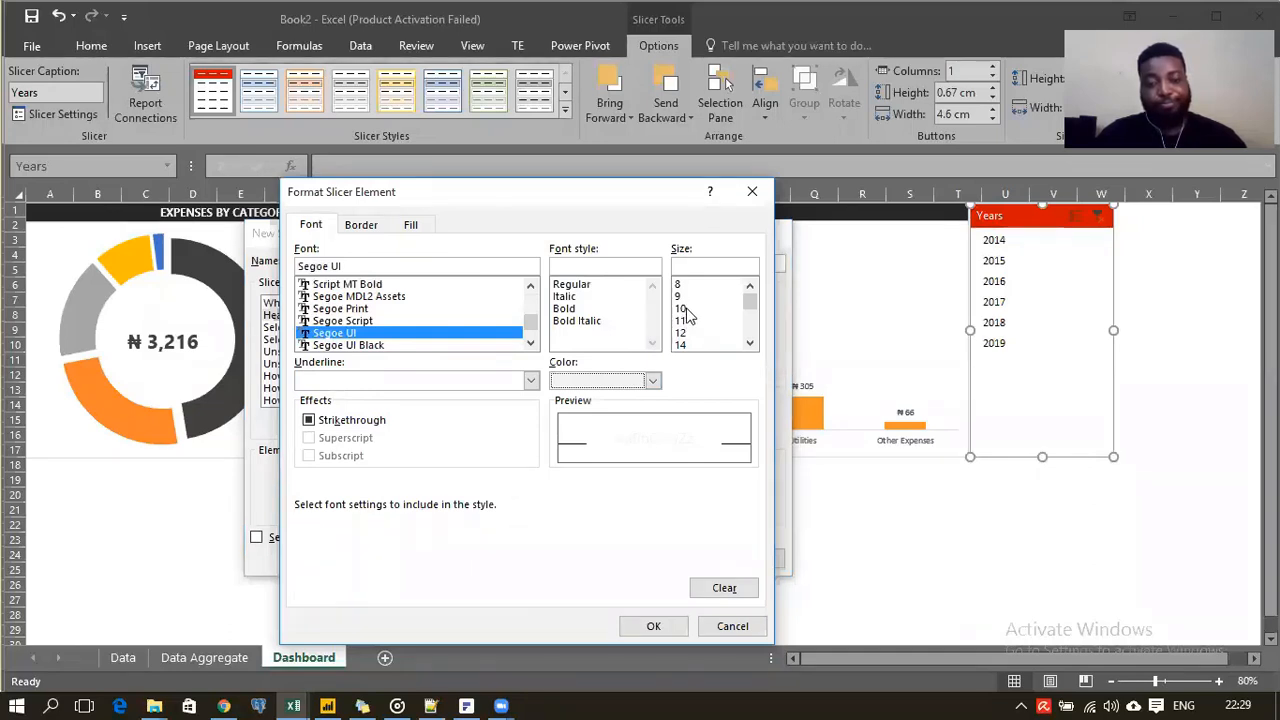
left_click(684, 309)
left_click(697, 325)
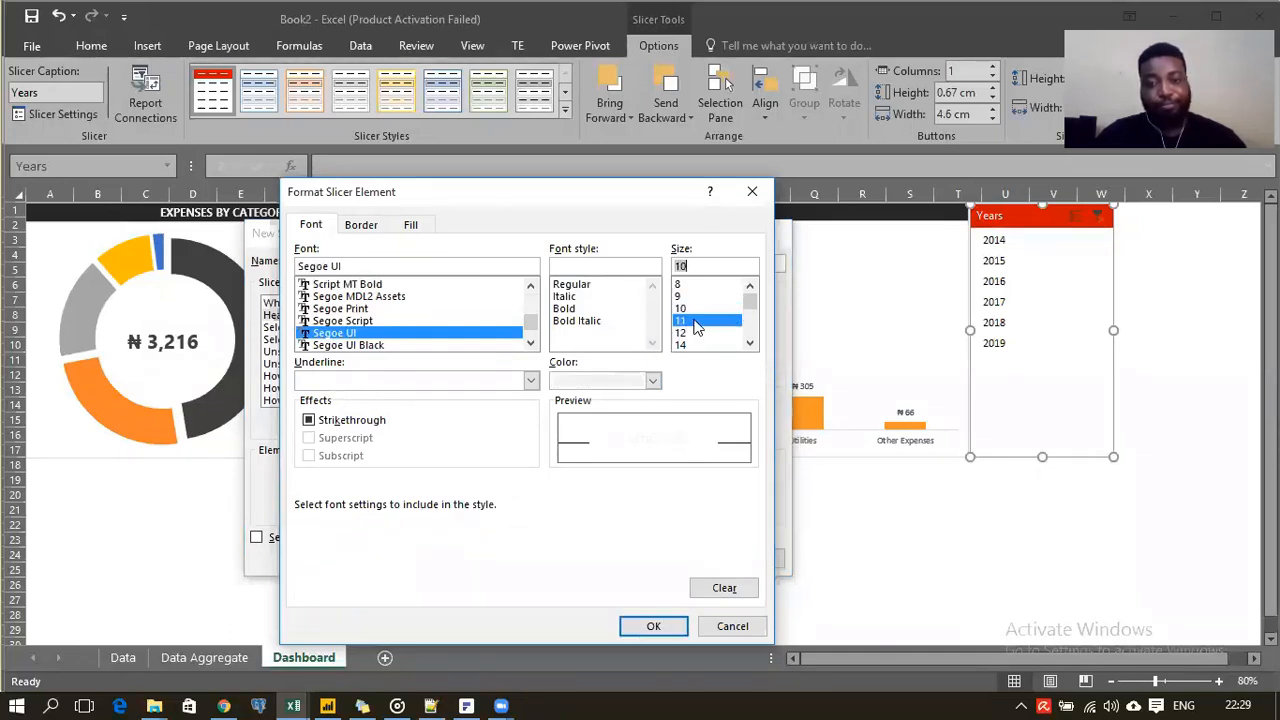
left_click(692, 324)
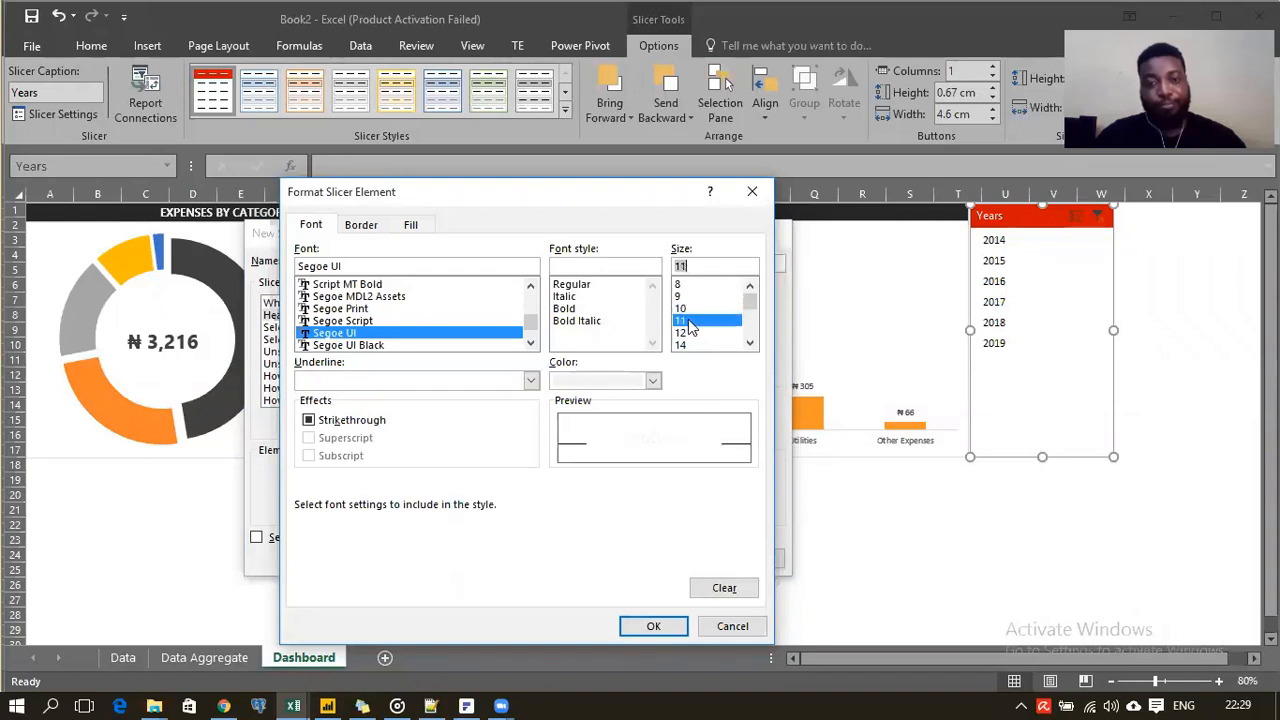
left_click(688, 310)
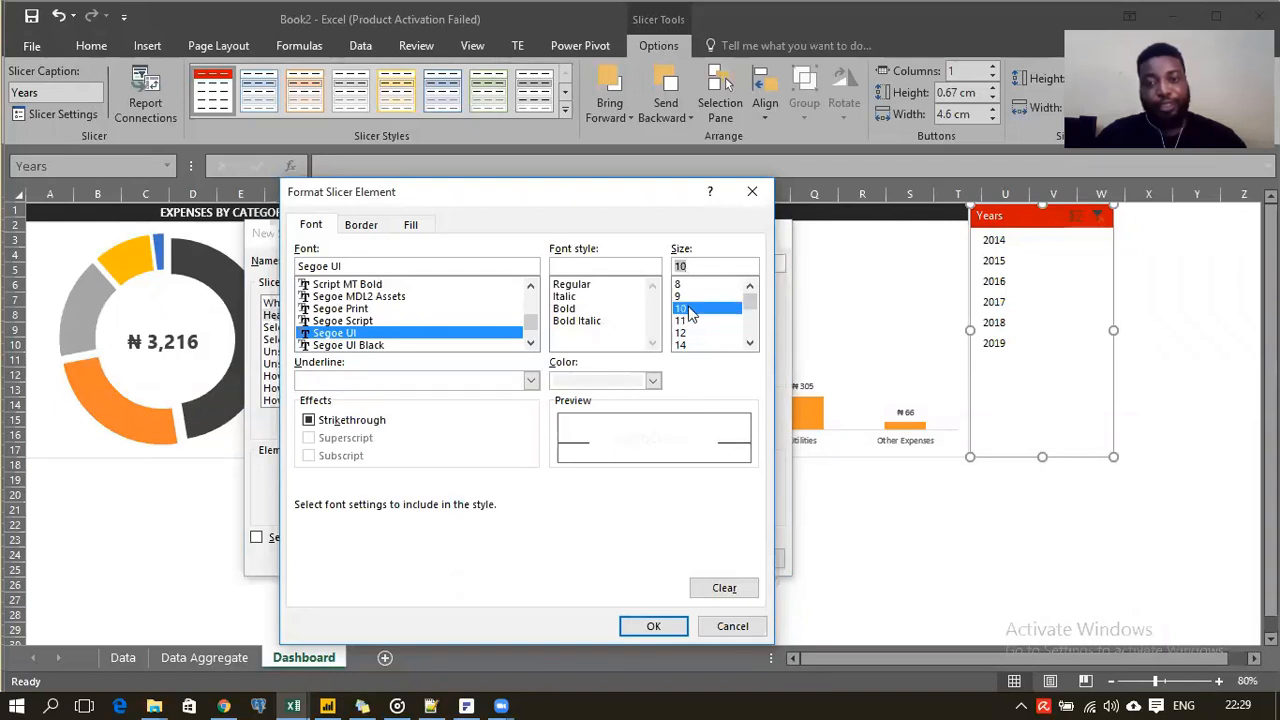
left_click(690, 322)
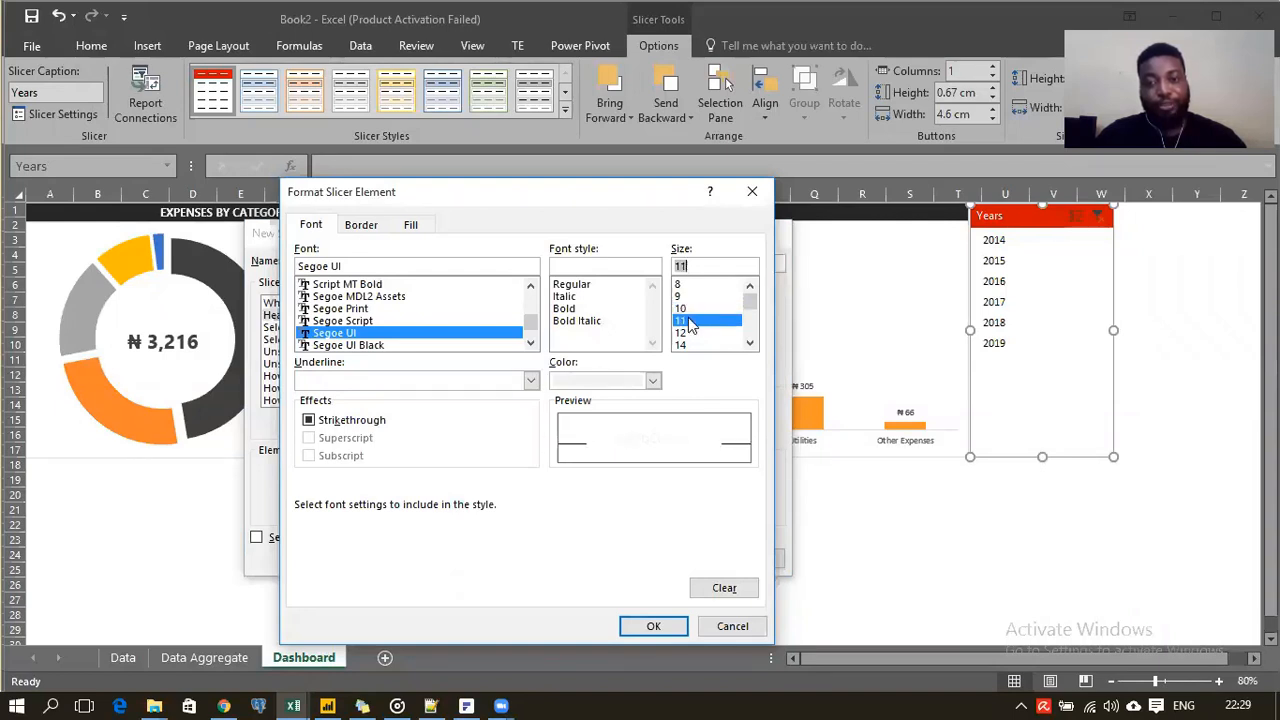
left_click(653, 626)
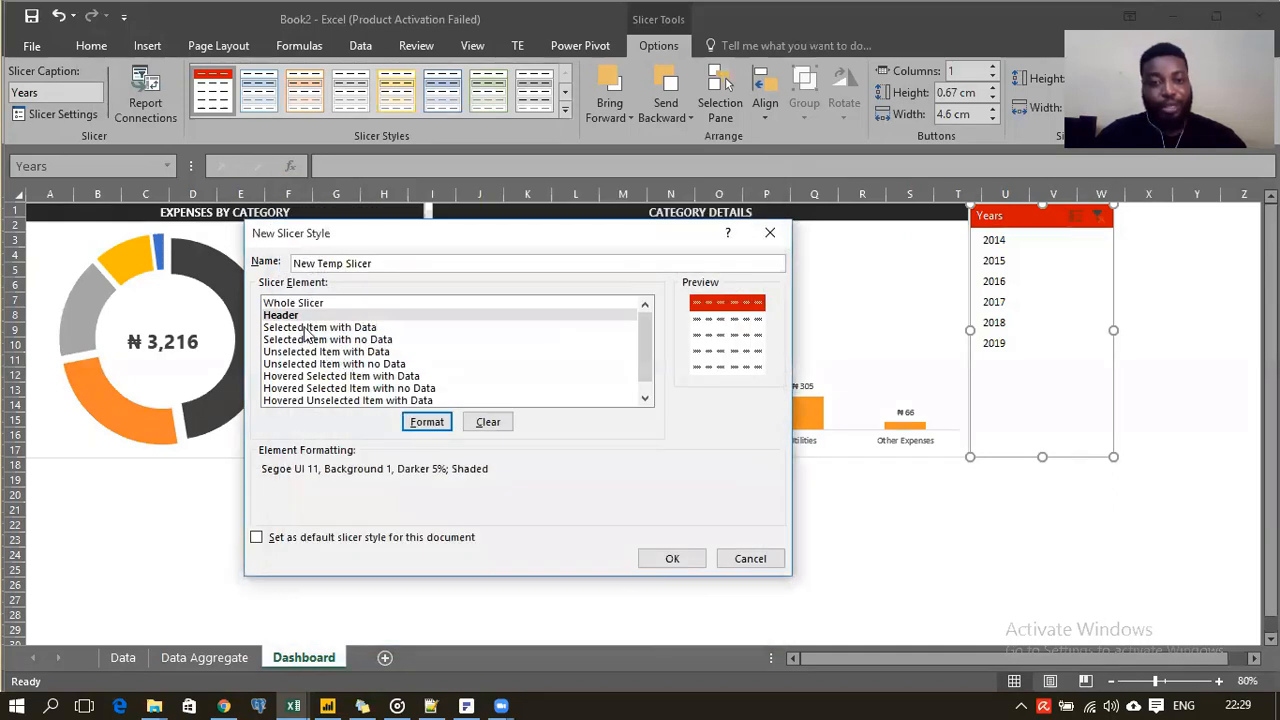
Step: Fill the Selected Item with Data element with the medium gray at the start of the theme's black shades
left_click(306, 331)
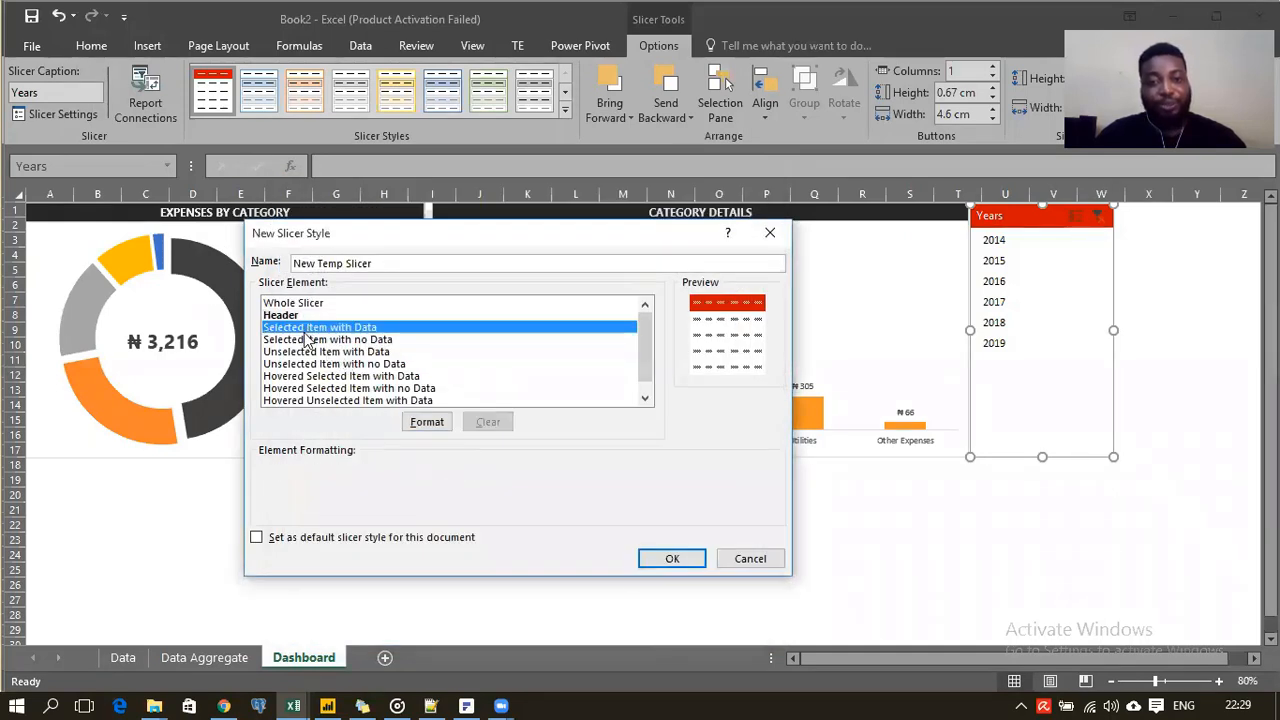
left_click(427, 422)
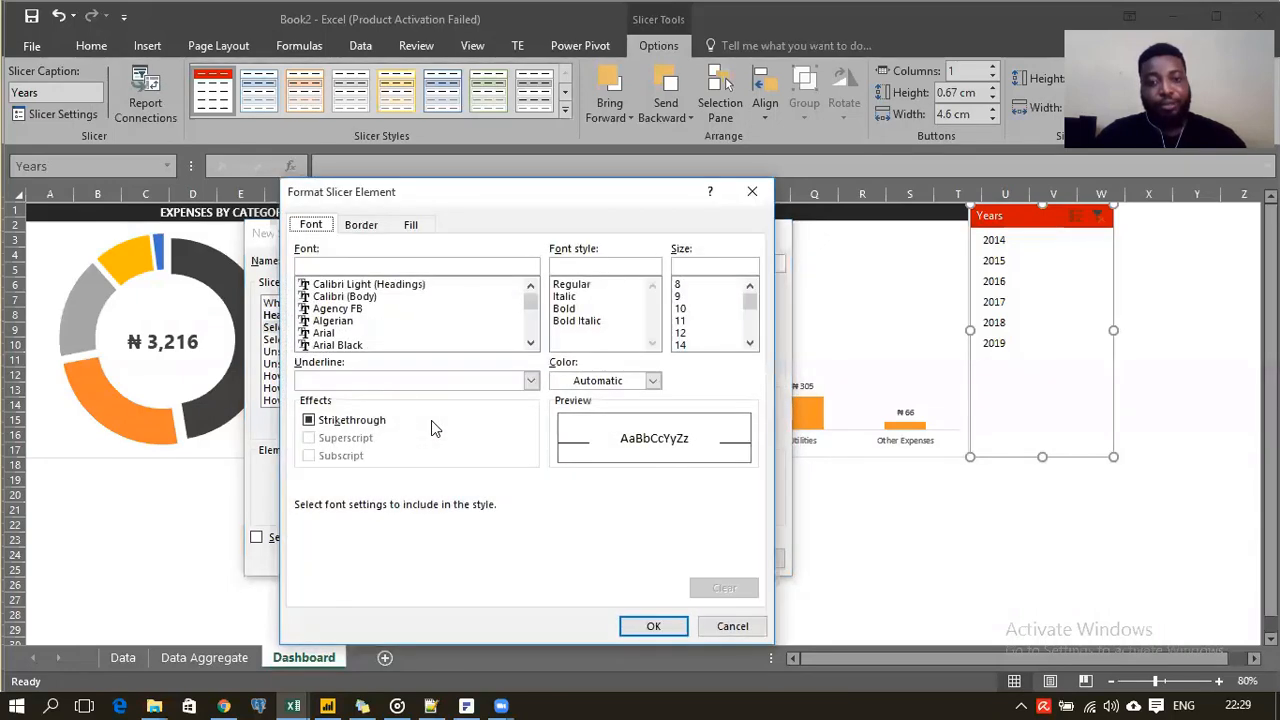
left_click(413, 227)
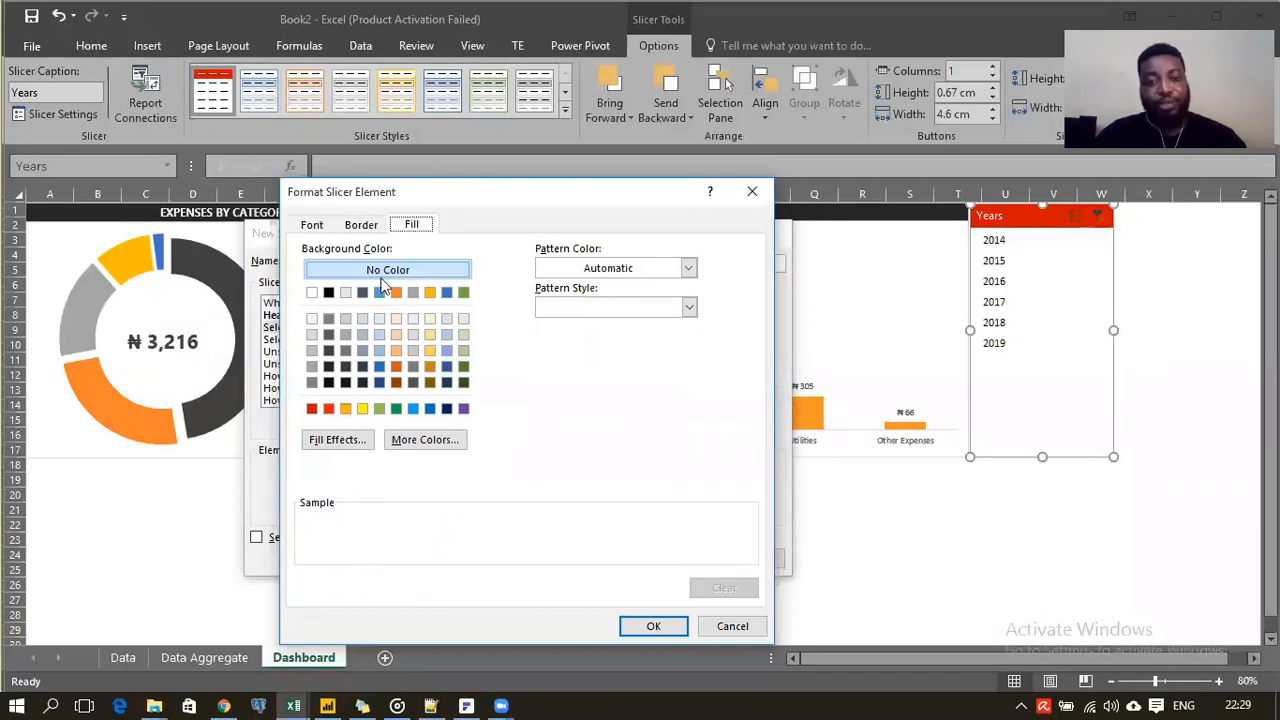
left_click(328, 318)
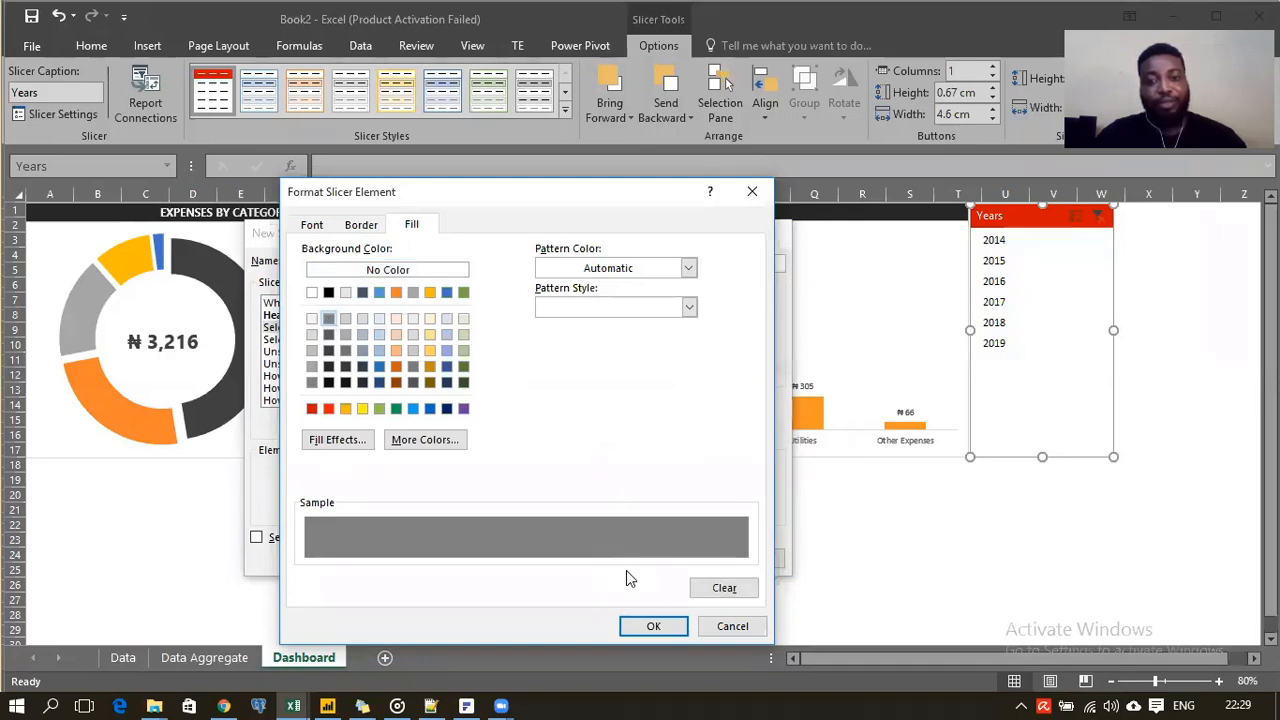
left_click(652, 625)
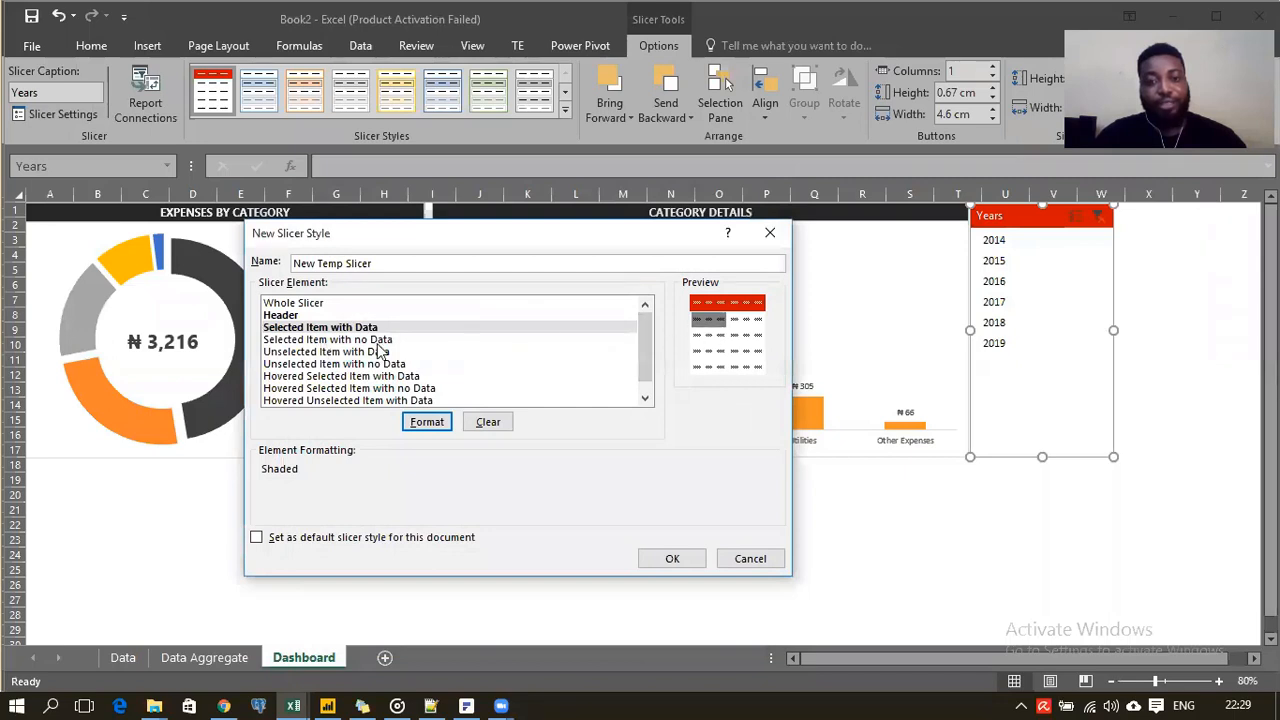
Step: Set the Unselected Item with Data font color to Accent 2, Lighter 40% and save the New Temp Slicer style
left_click(307, 341)
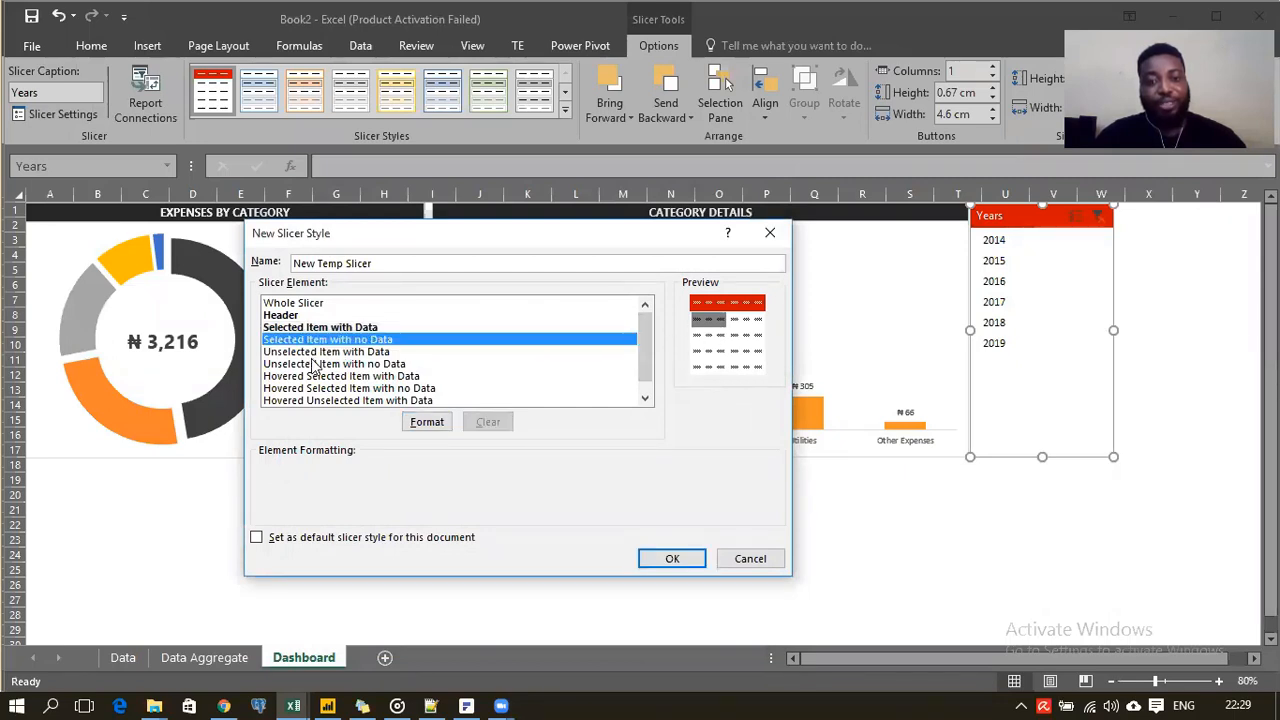
left_click(310, 353)
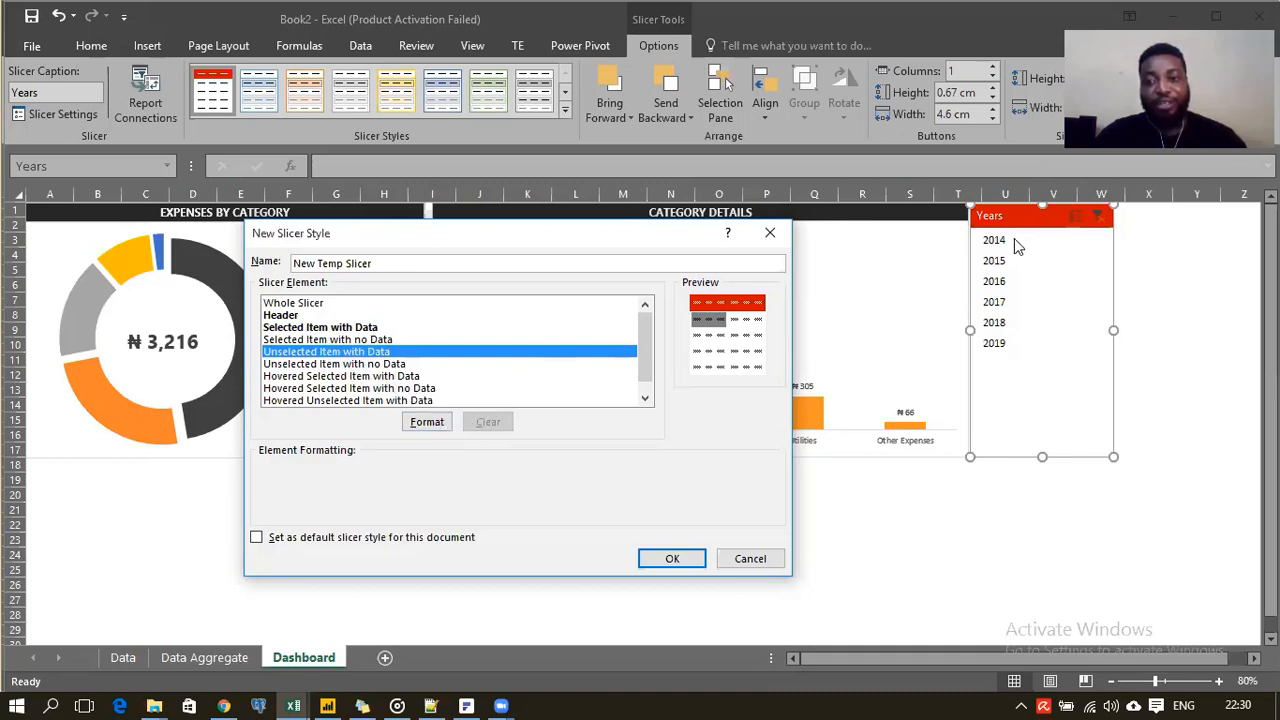
left_click(427, 423)
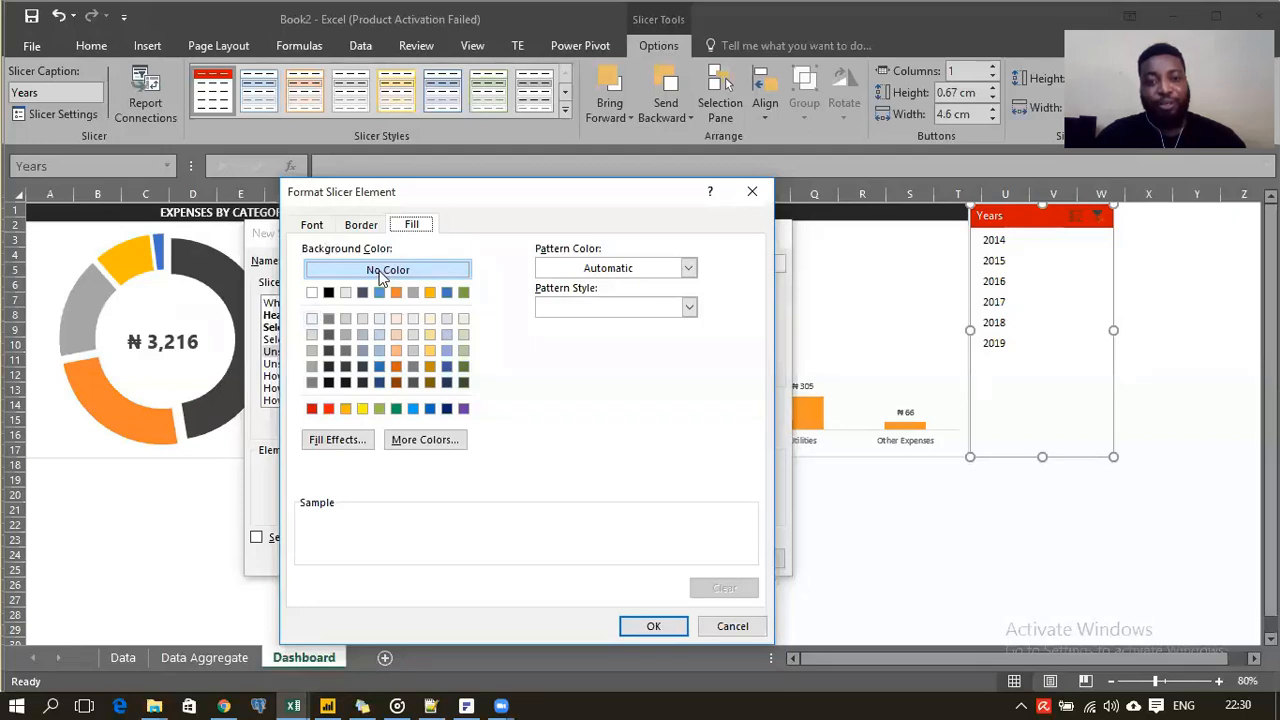
left_click(311, 225)
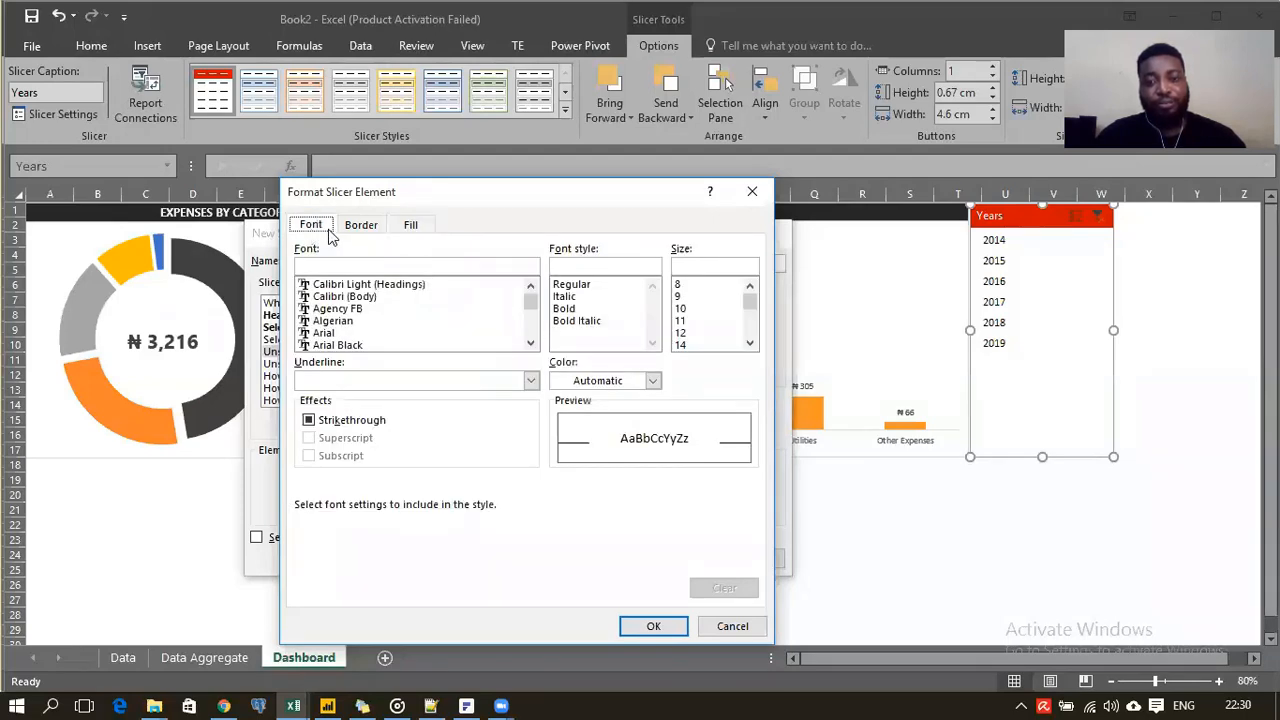
left_click(653, 380)
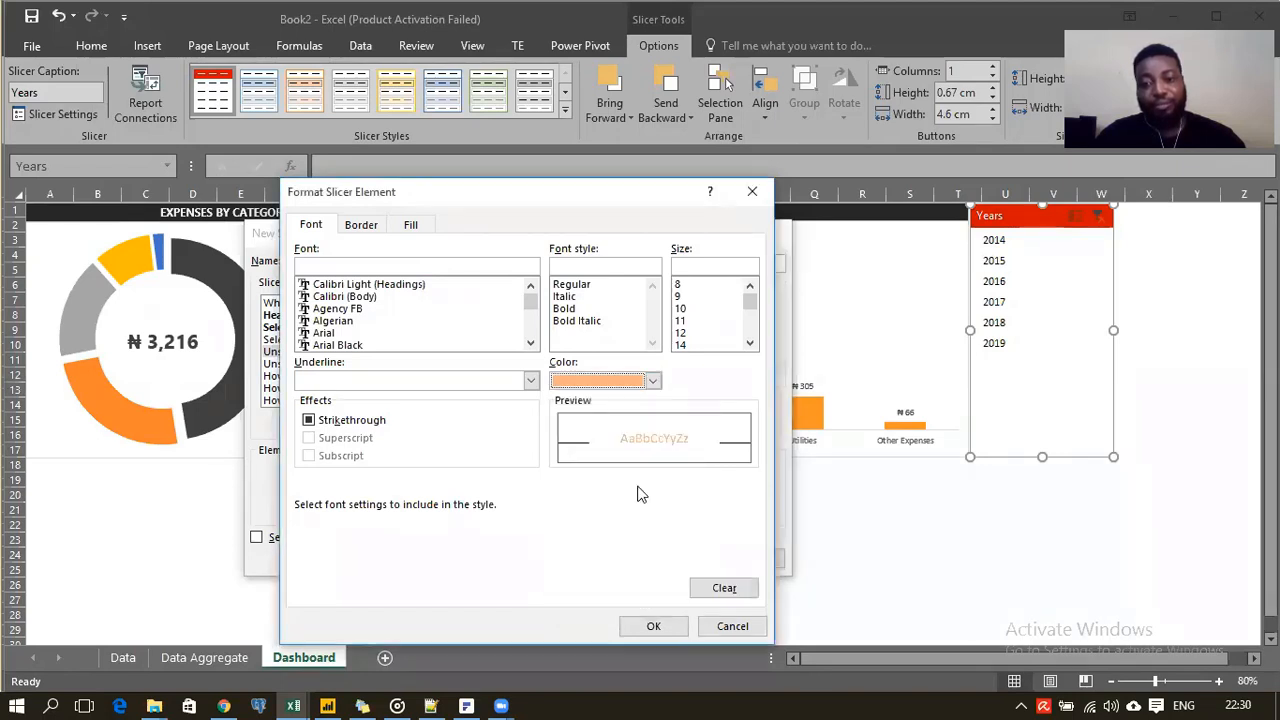
left_click(653, 627)
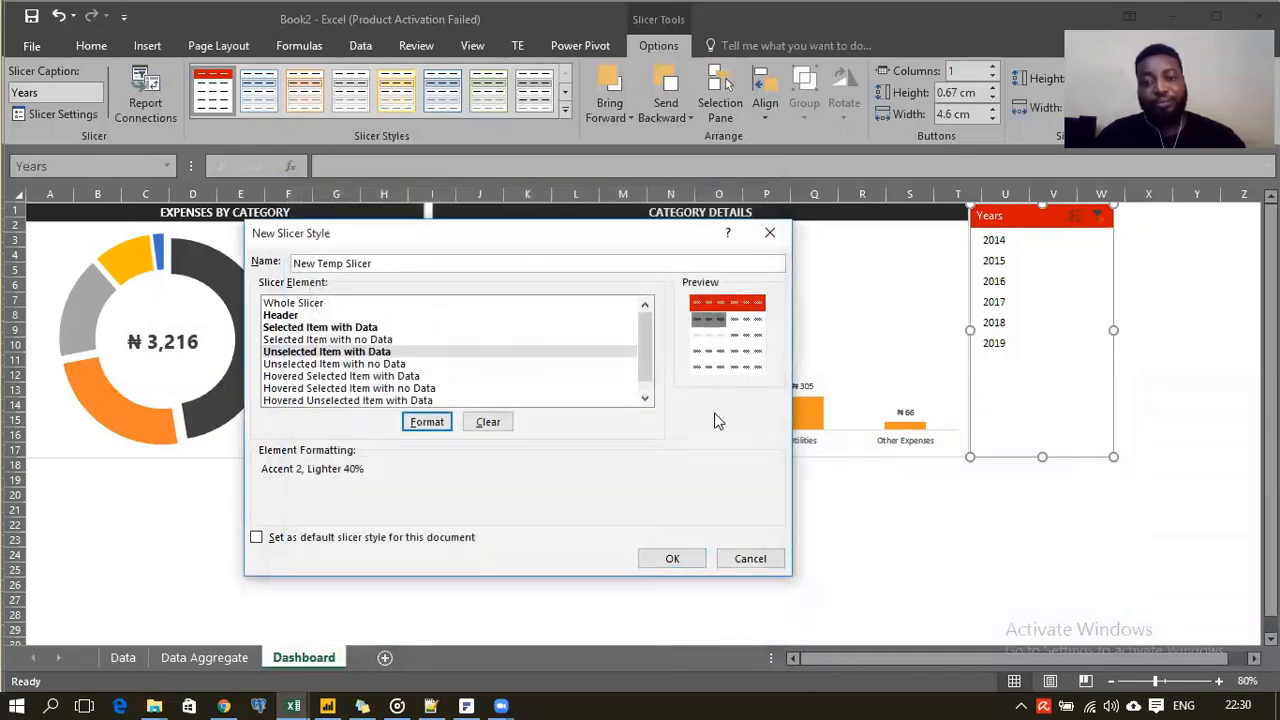
left_click(677, 558)
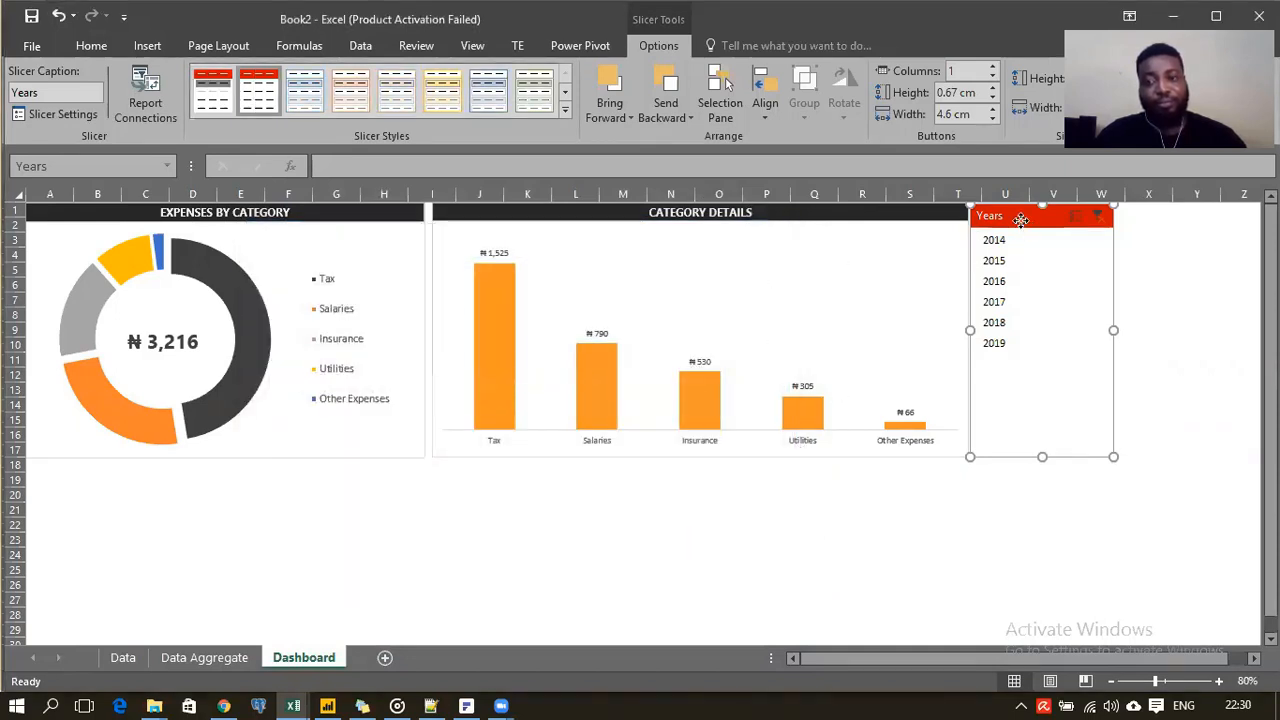
Step: Apply the New Temp Slicer style to the Years slicer and filter the dashboard to 2014
left_click(214, 94)
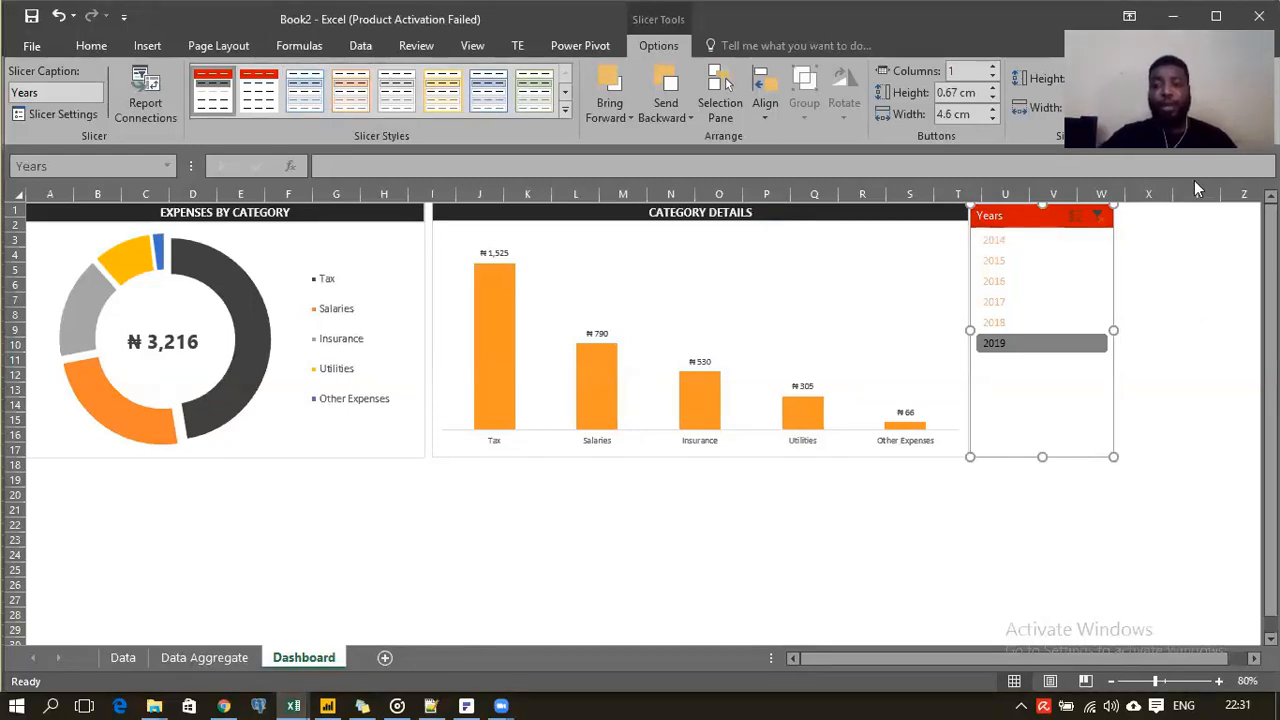
left_click(1027, 244)
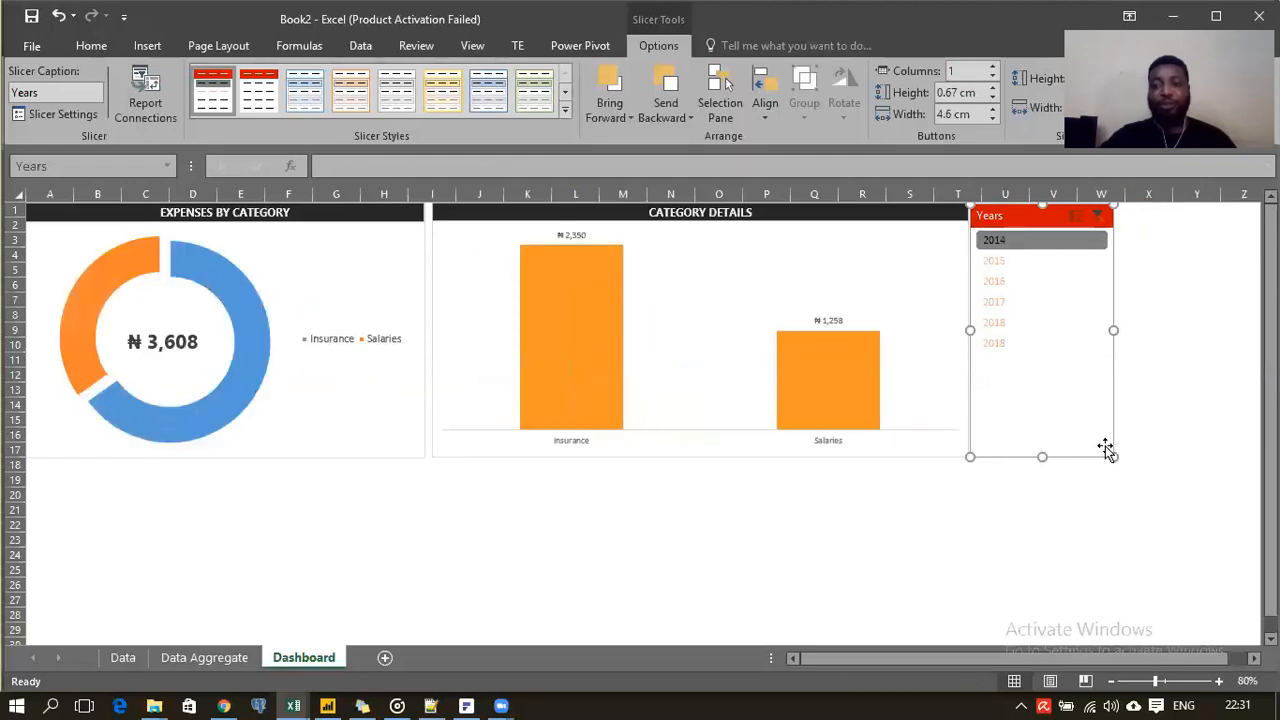